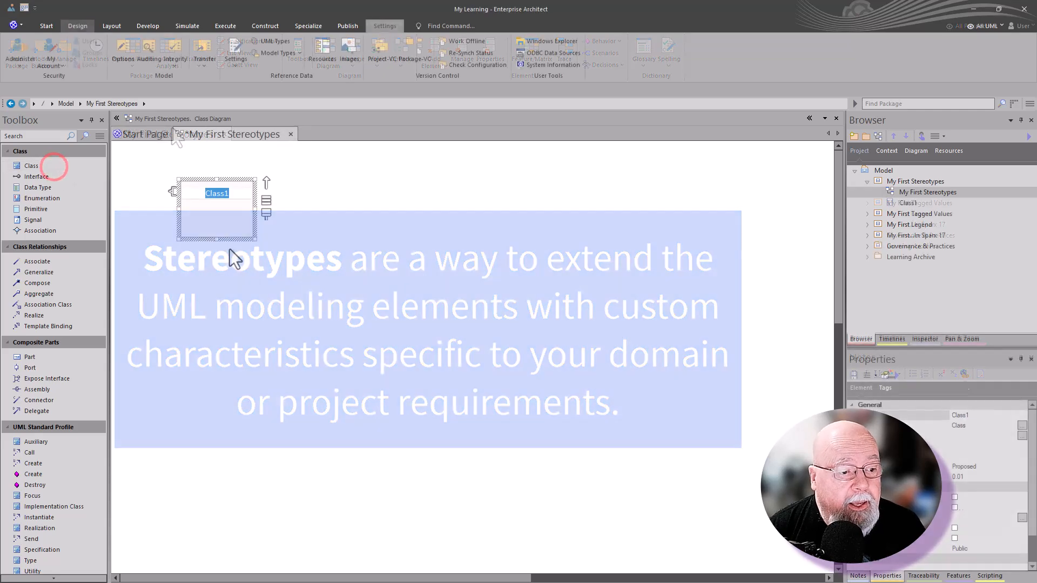
Step: Assign the client page stereotype to Class1
double_click(224, 215)
left_click(965, 180)
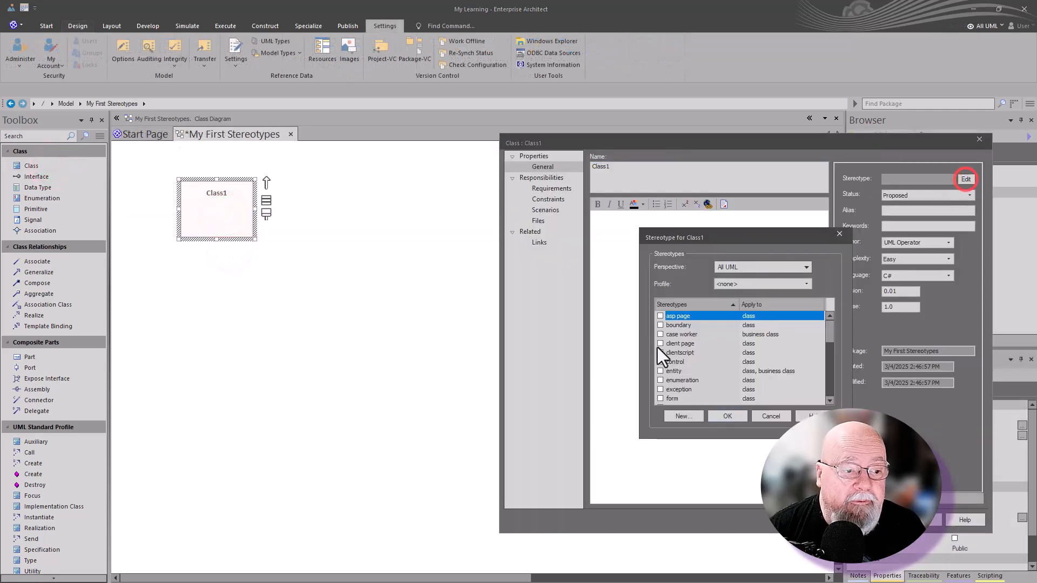
left_click(718, 415)
left_click(834, 519)
Step: Add a second class below Class1 and assign it the microservice stereotype
left_click_drag(53, 168, 186, 292)
left_click(235, 375)
double_click(231, 336)
left_click(503, 272)
scroll(346, 324, "down", 4)
left_click(338, 334)
left_click(405, 387)
left_click_drag(443, 199, 507, 205)
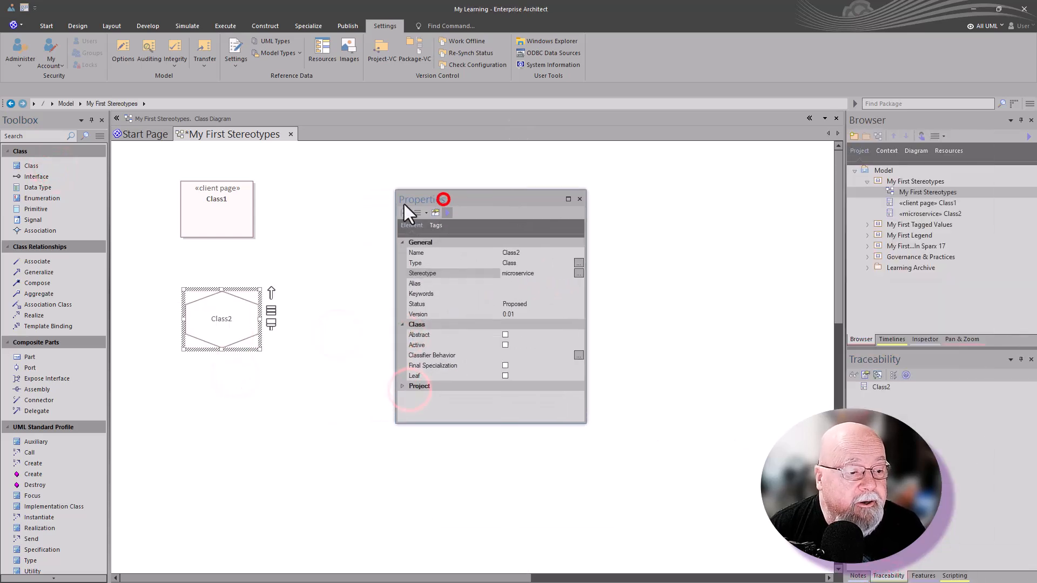
Step: Switch to the All Analysis perspective and load its Analysis elements in the toolbox
left_click(99, 139)
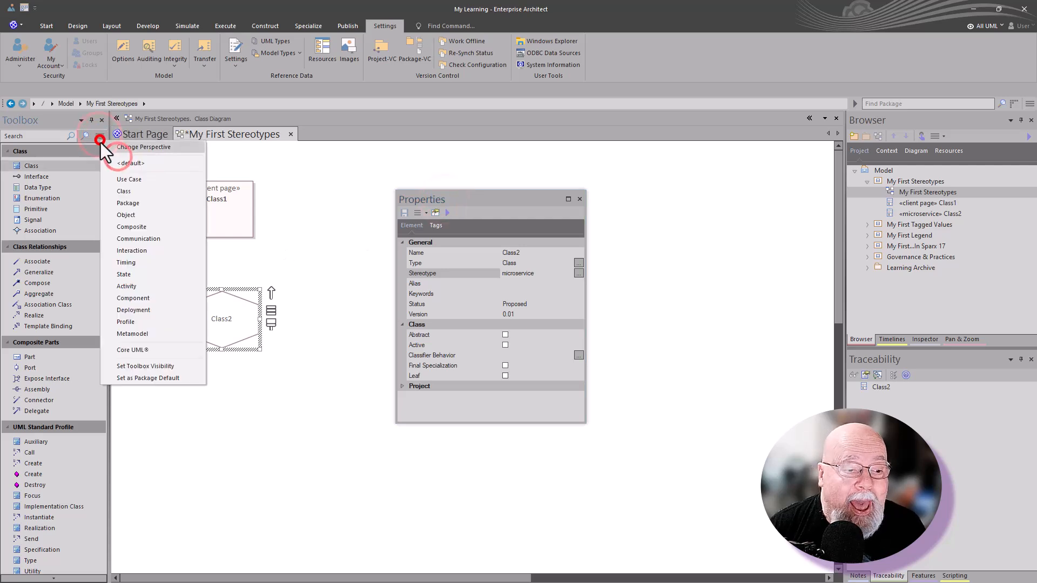
left_click(157, 148)
left_click(171, 235)
left_click(276, 236)
left_click(99, 135)
left_click(136, 174)
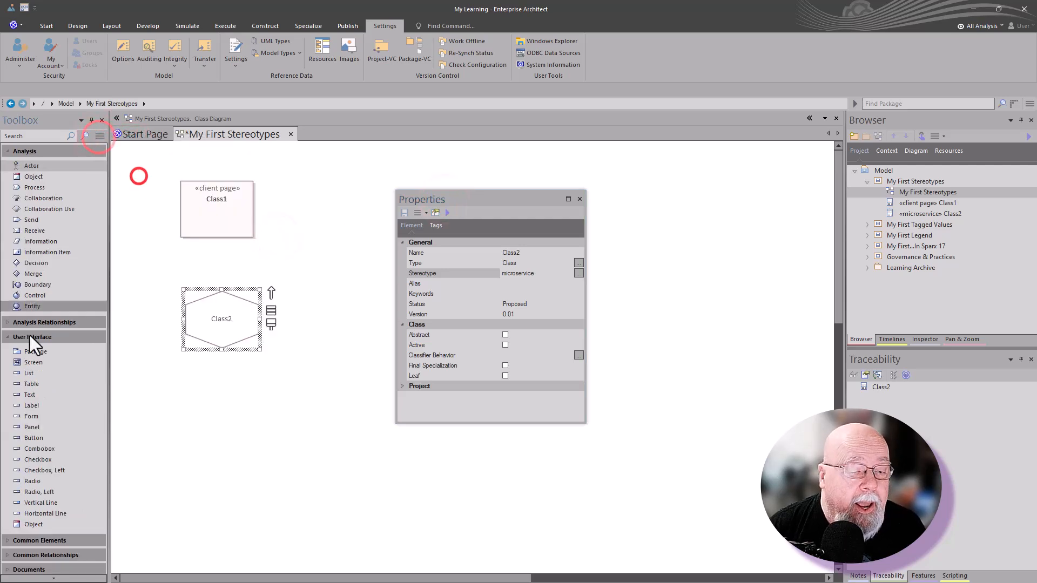
Step: Switch to All Perspectives, load the Requirements elements and place a Requirement below Class2
left_click(99, 136)
left_click(144, 146)
left_click(100, 136)
left_click(124, 259)
left_click_drag(43, 178, 177, 383)
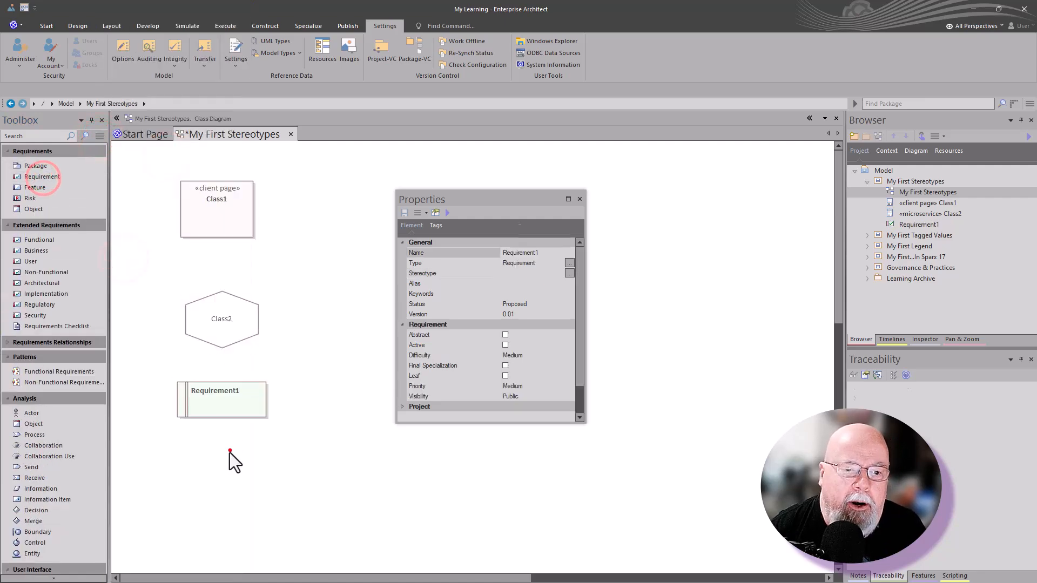
left_click(230, 451)
Step: Load the Component elements in the toolbox and place a Component below Requirement1
left_click(98, 136)
left_click(120, 156)
left_click_drag(46, 177, 190, 454)
left_click(347, 474)
left_click_drag(253, 487, 243, 482)
Step: Assign the client page stereotype to Component1
double_click(231, 481)
left_click(965, 179)
left_click(660, 334)
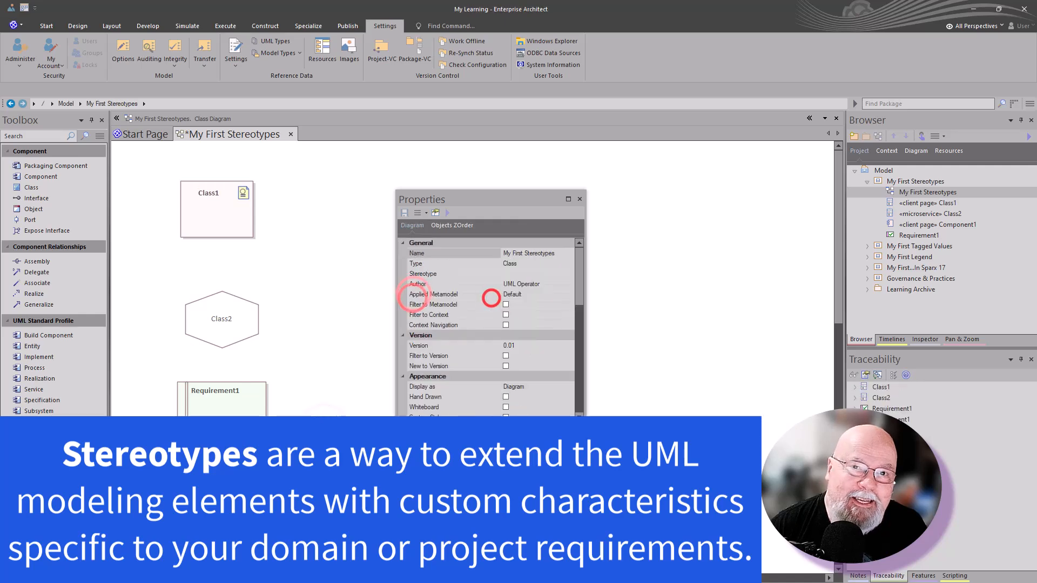
left_click(216, 213)
left_click(243, 193)
left_click(294, 262)
left_click(447, 325)
Step: Assign the client page stereotype to Requirement1
double_click(221, 404)
left_click(933, 179)
left_click(969, 180)
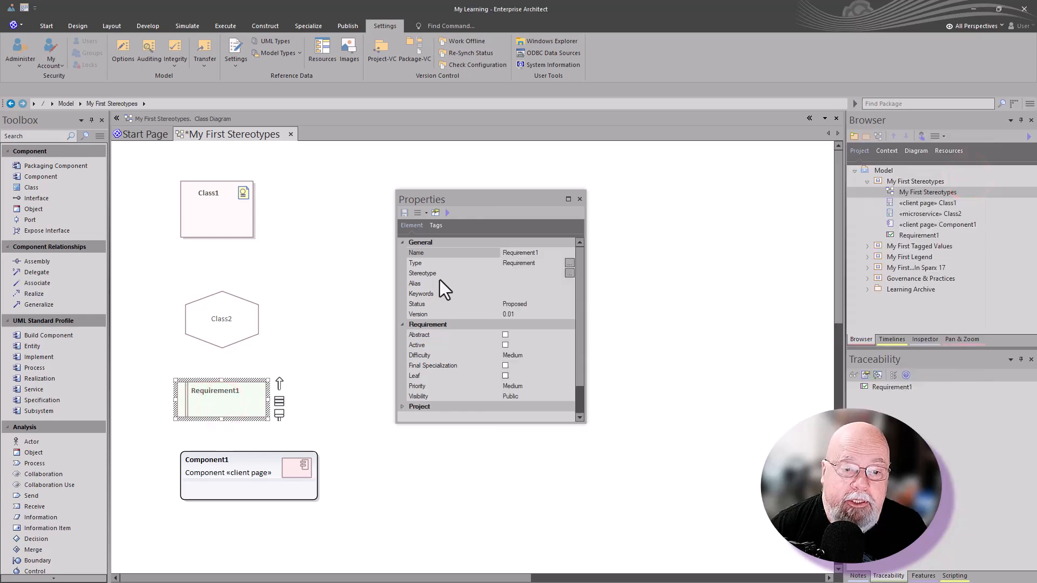
left_click(441, 275)
left_click(406, 308)
left_click(473, 390)
left_click(431, 487)
Step: Show the appearance options available for Requirement1
right_click(235, 395)
mouse_move(337, 172)
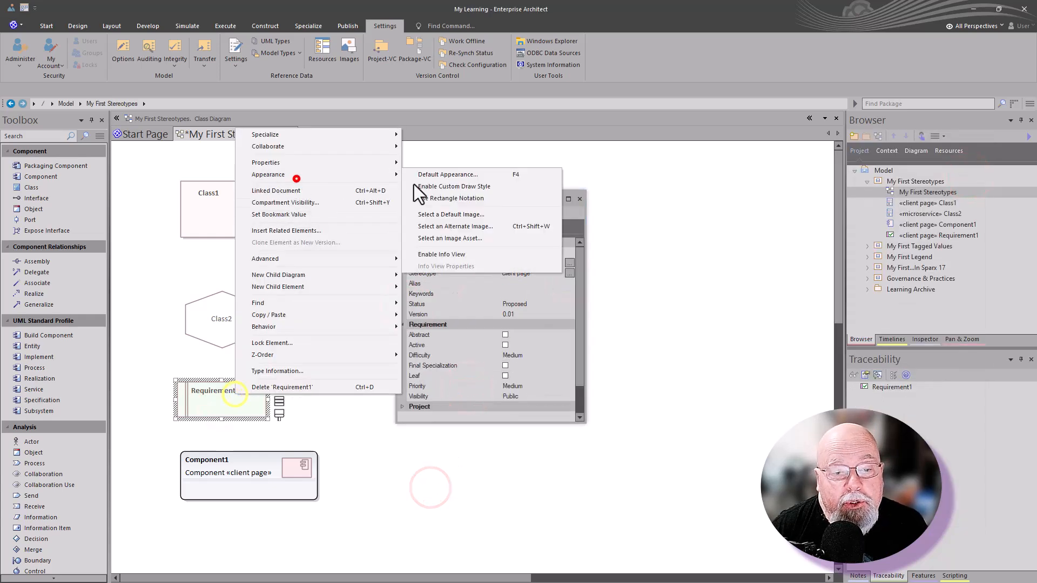
left_click(296, 176)
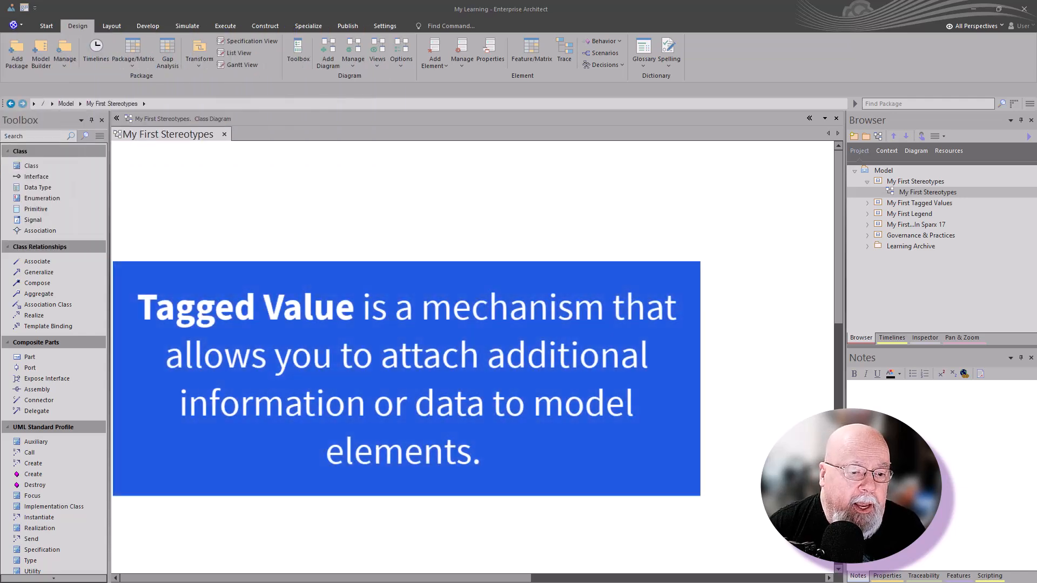
Step: Open the UML Types reference data and look through the list of defined stereotypes
left_click(384, 25)
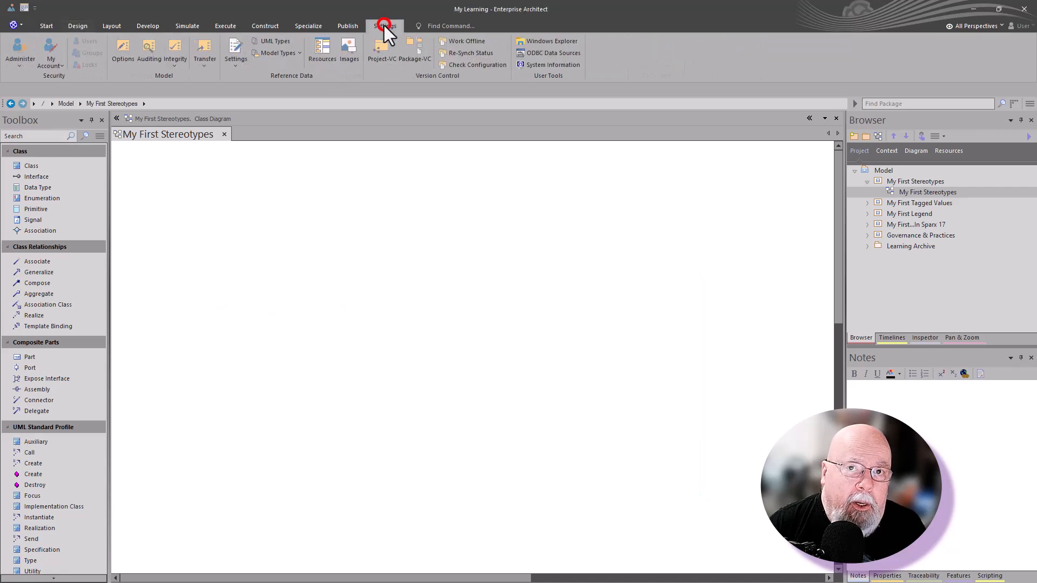
left_click(272, 42)
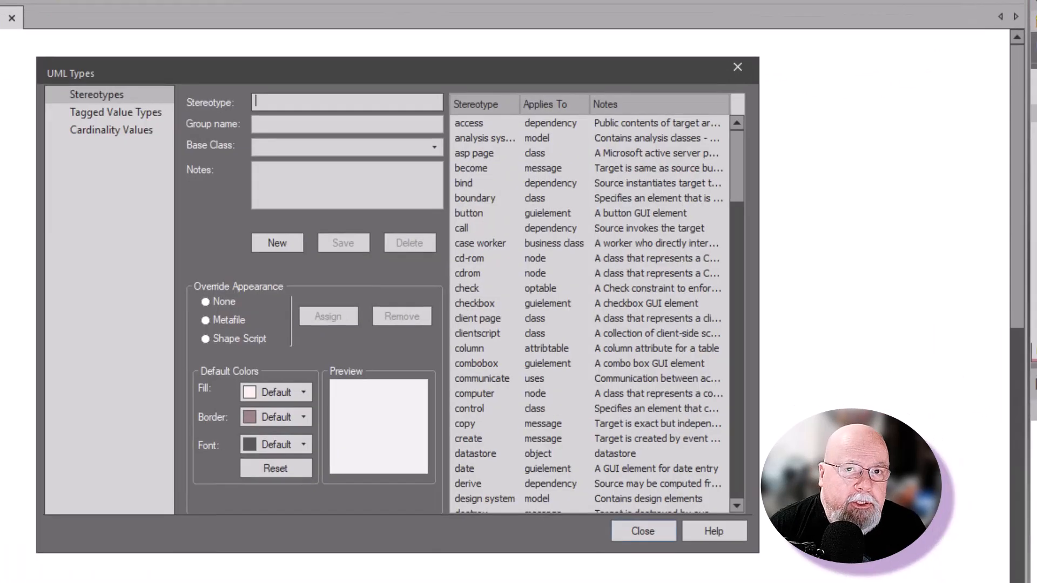
left_click(120, 94)
scroll(552, 201, "down", 20)
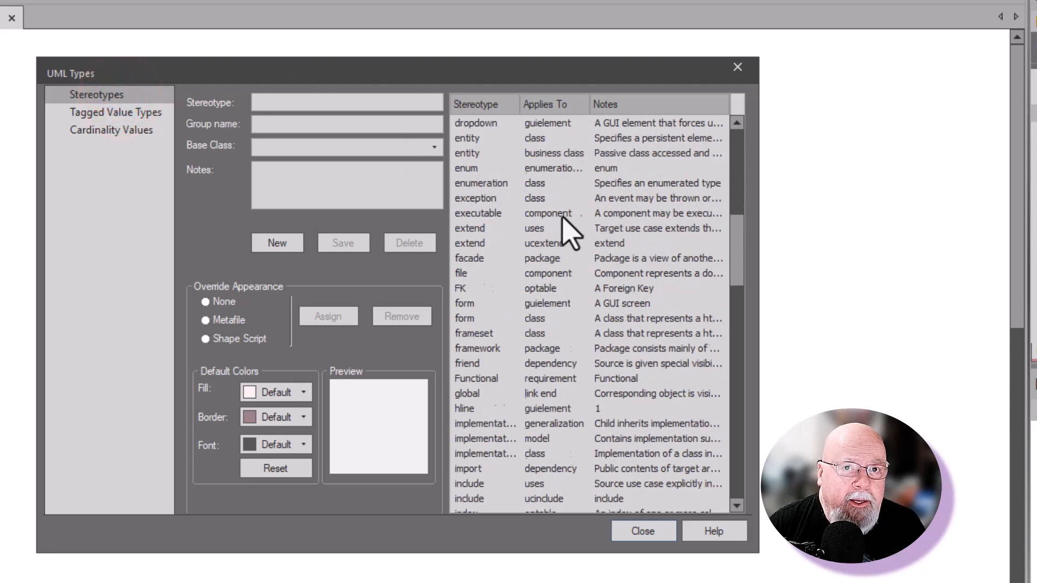
scroll(559, 221, "down", 19)
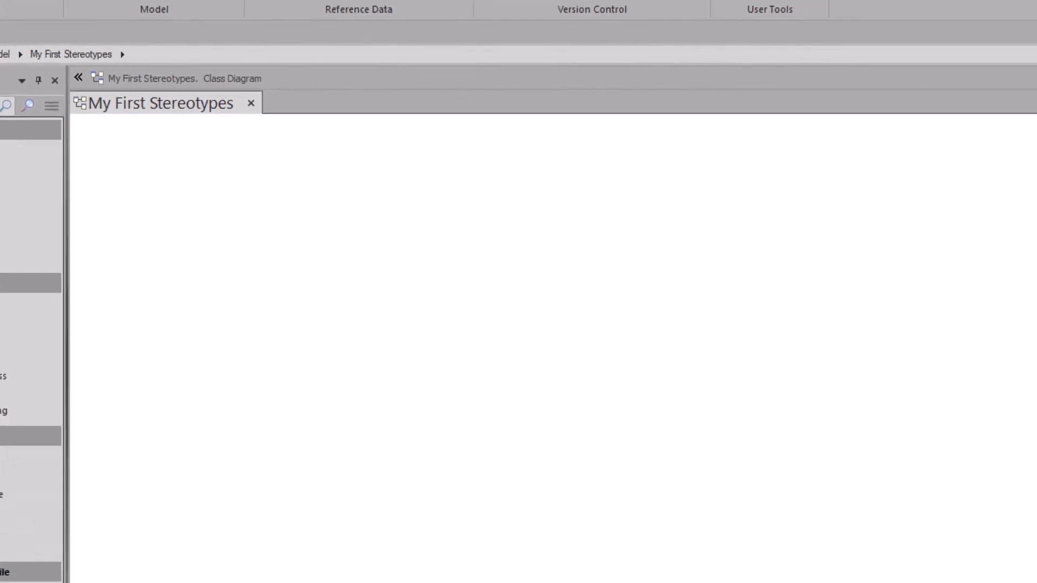
Step: Open UML Types and view its Stereotypes, Tagged Value Types and Cardinality Values pages, ending on Stereotypes
left_click(335, 3)
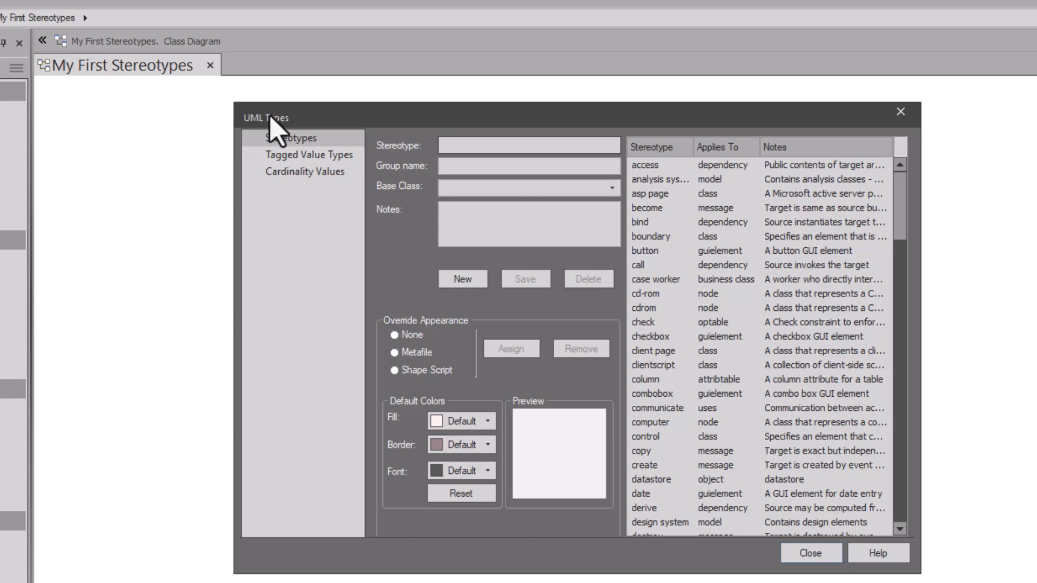
left_click(280, 137)
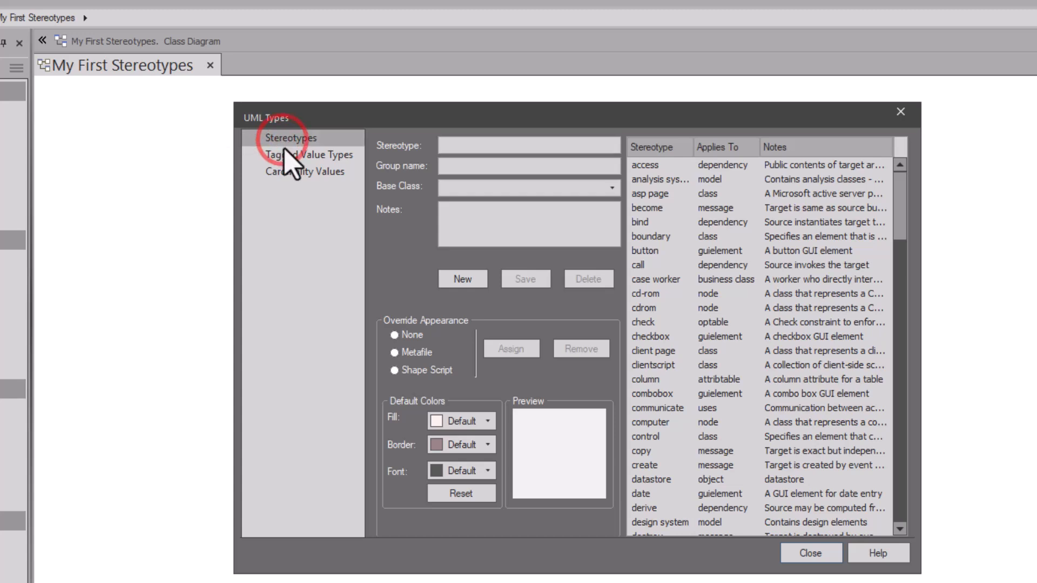
left_click(285, 154)
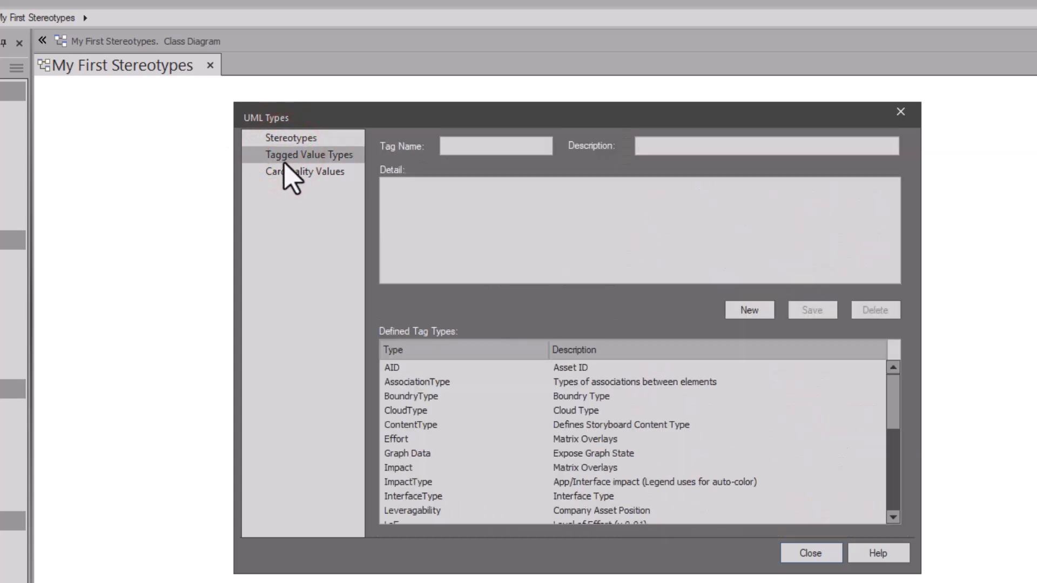
left_click(283, 172)
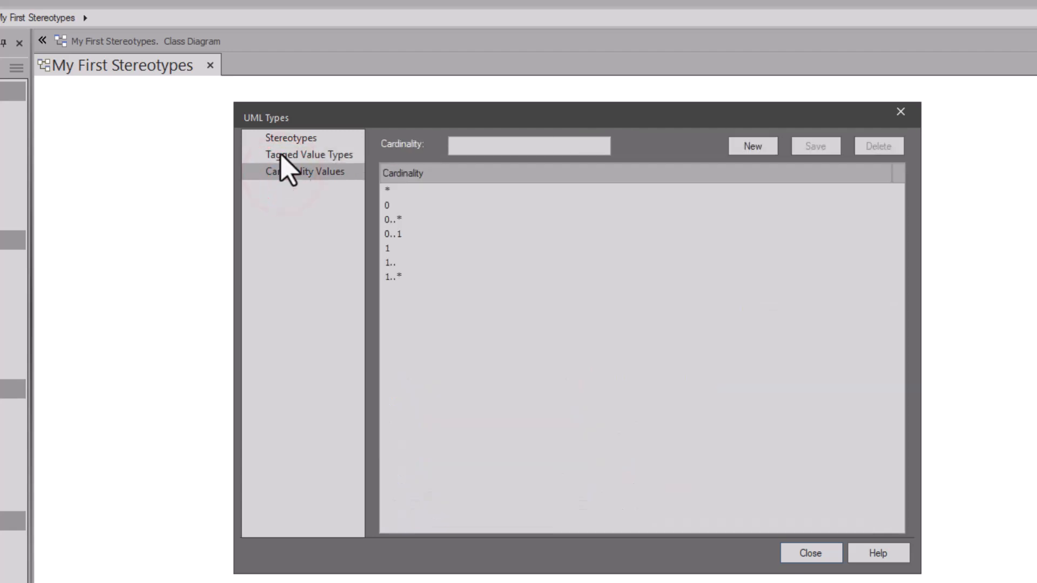
left_click(278, 139)
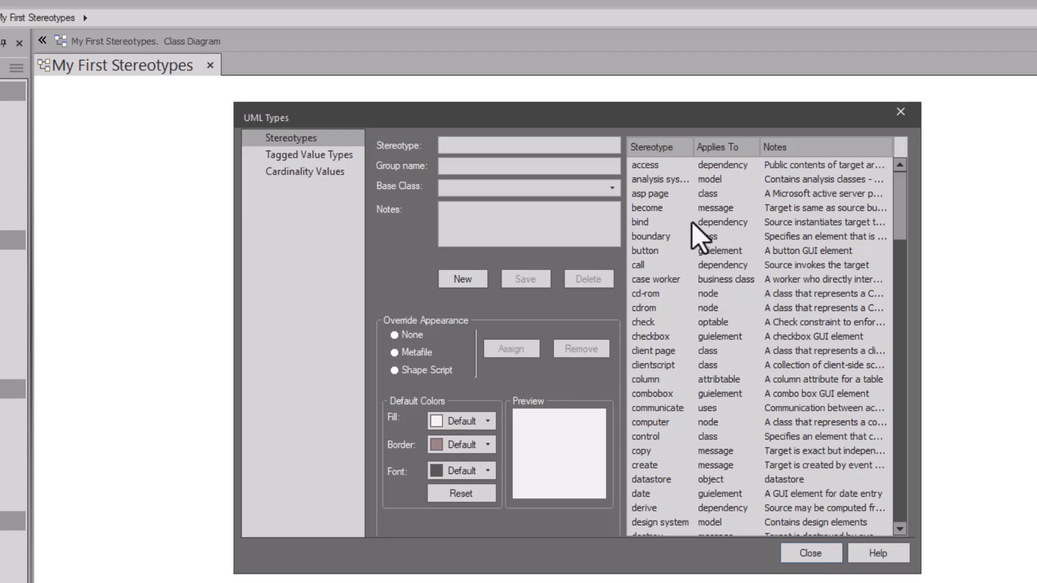
Step: Examine the microservice stereotype definitions for the object and class base classes, and close UML Types
scroll(689, 246, "down", 3)
scroll(688, 237, "down", 13)
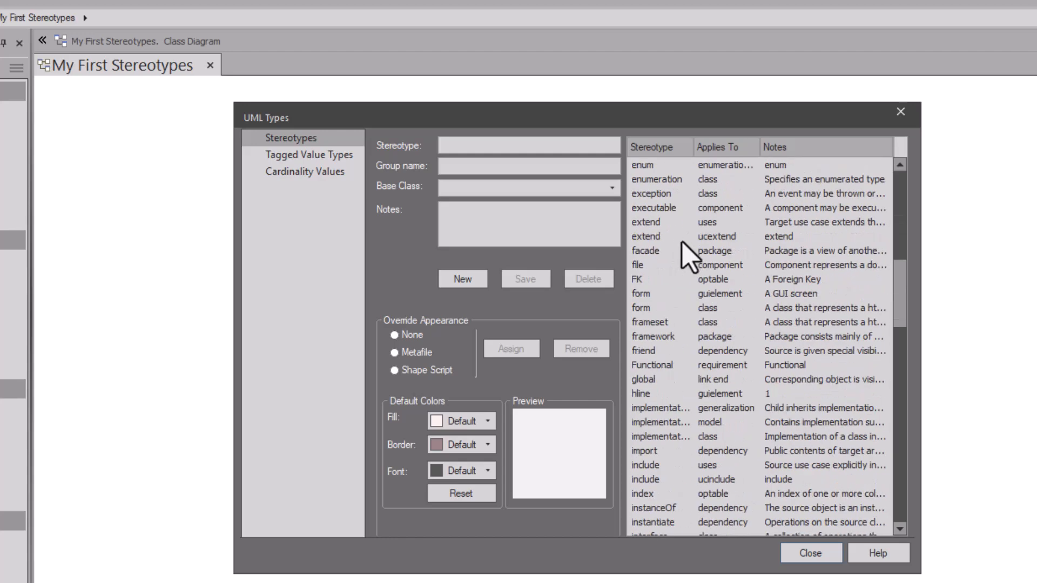
scroll(688, 255, "down", 6)
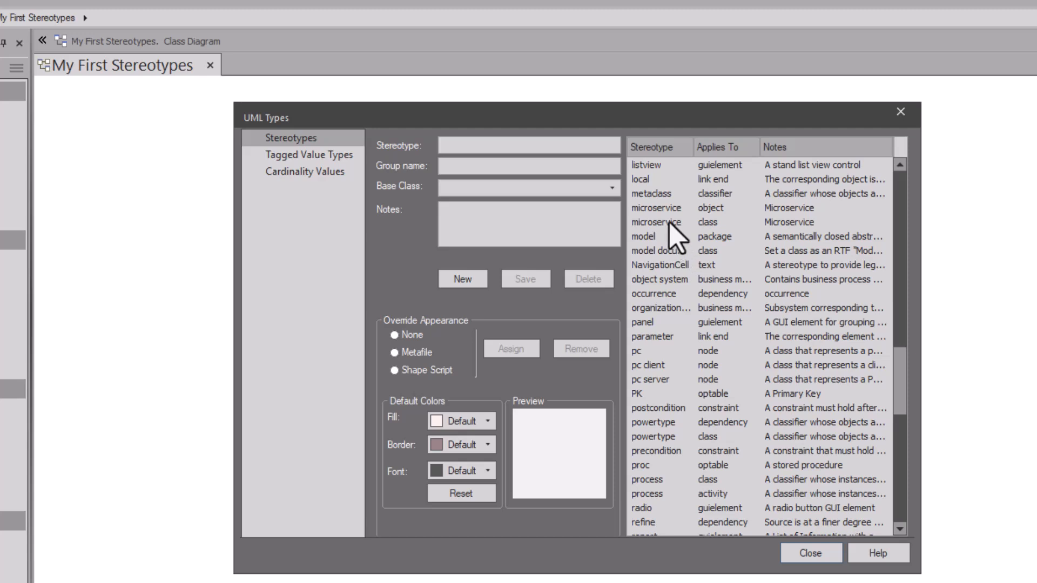
left_click(663, 207)
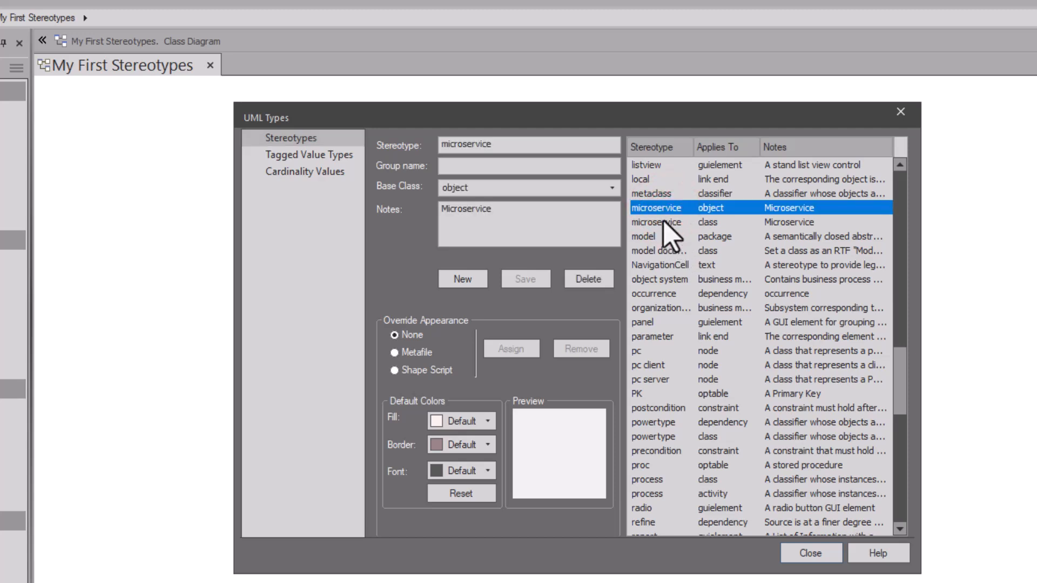
left_click(664, 222)
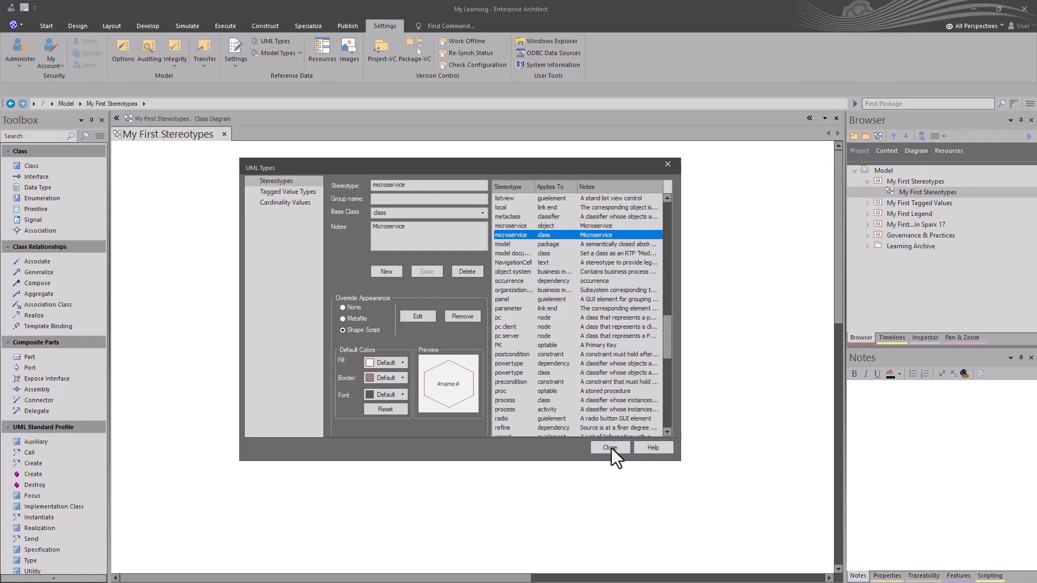
left_click(611, 448)
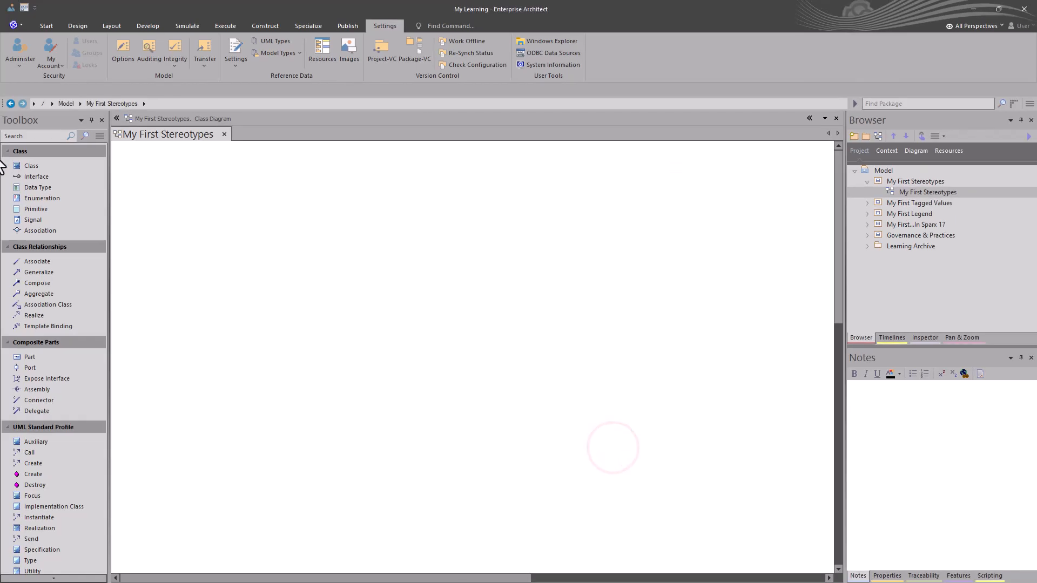
Step: Place a new class on the My First Stereotypes diagram, and open and close its full properties dialog
left_click(34, 165)
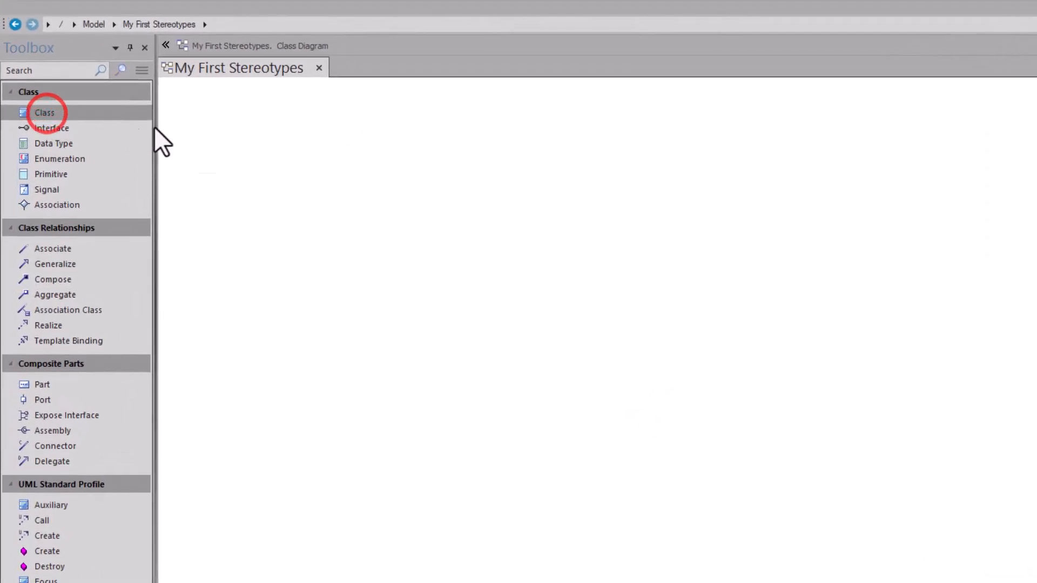
left_click(292, 125)
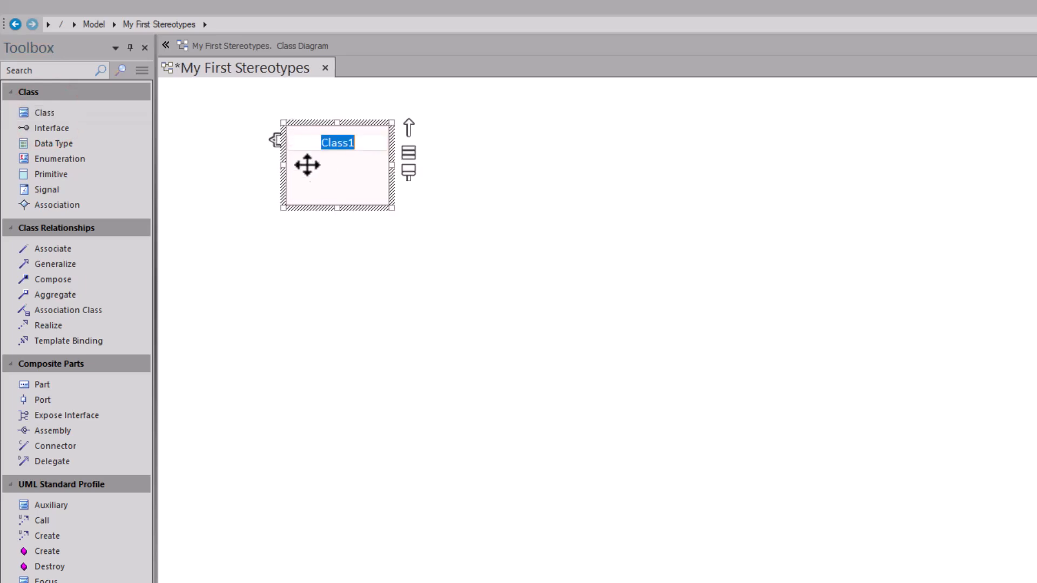
double_click(348, 193)
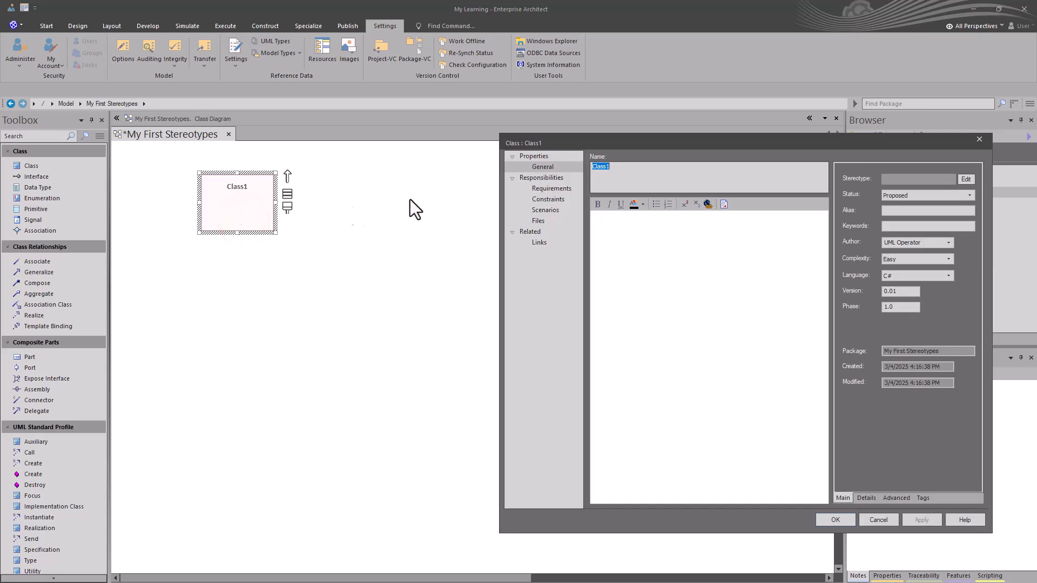
left_click_drag(931, 142, 771, 129)
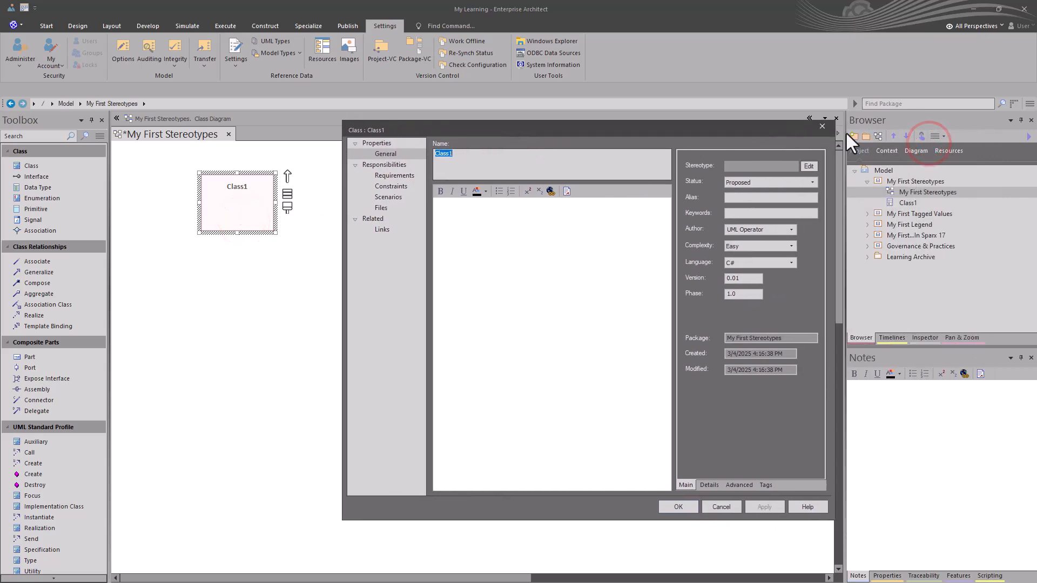
left_click(822, 126)
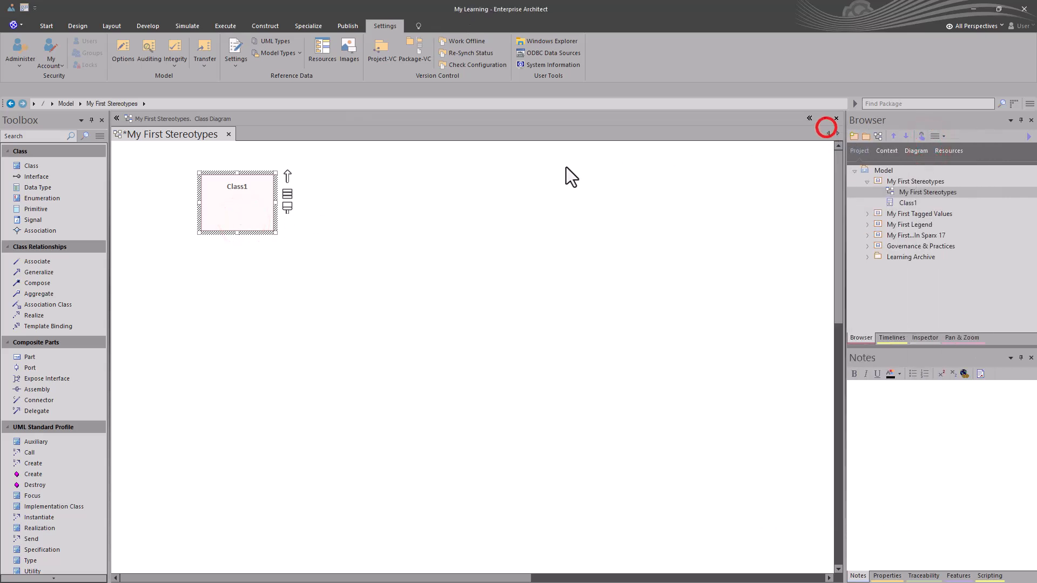
Step: Bring up the full properties dialog of Class1 again and dismiss it without changes
right_click(254, 209)
left_click(289, 243)
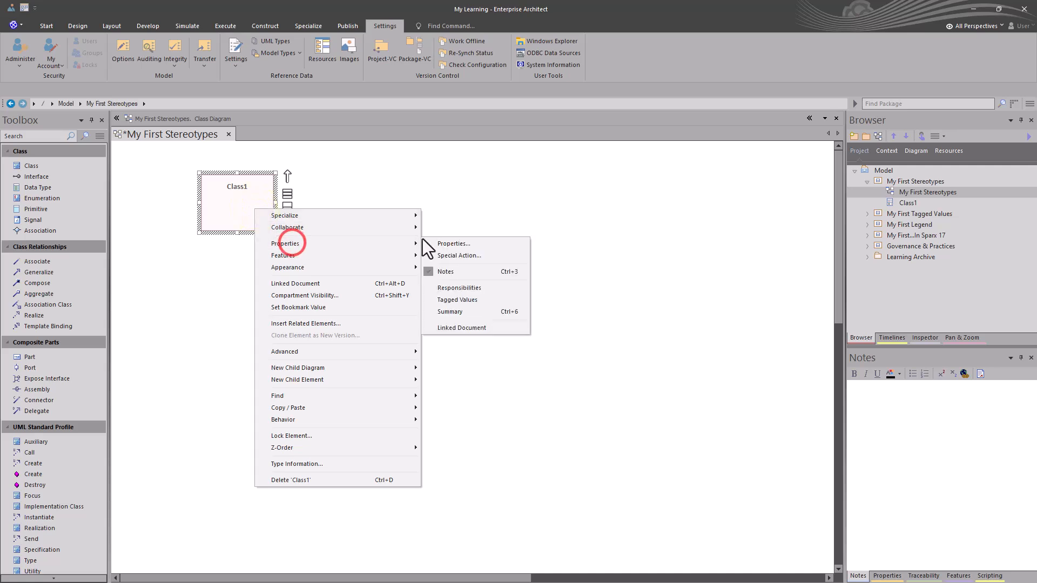
left_click(441, 243)
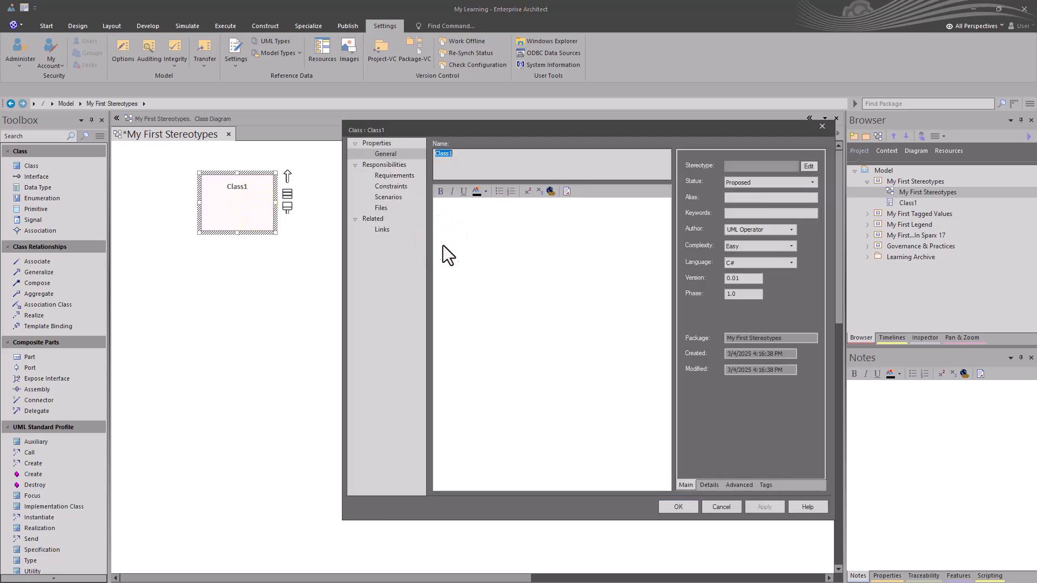
left_click(720, 508)
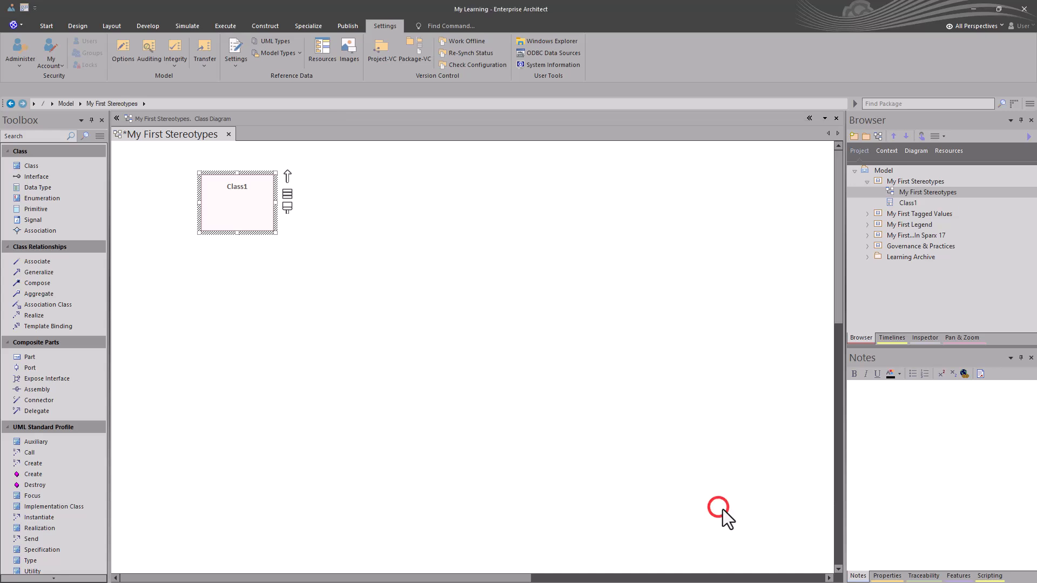
Step: Undock the Properties window and float it beside Class1 on the diagram
left_click(888, 576)
left_click_drag(887, 576, 339, 171)
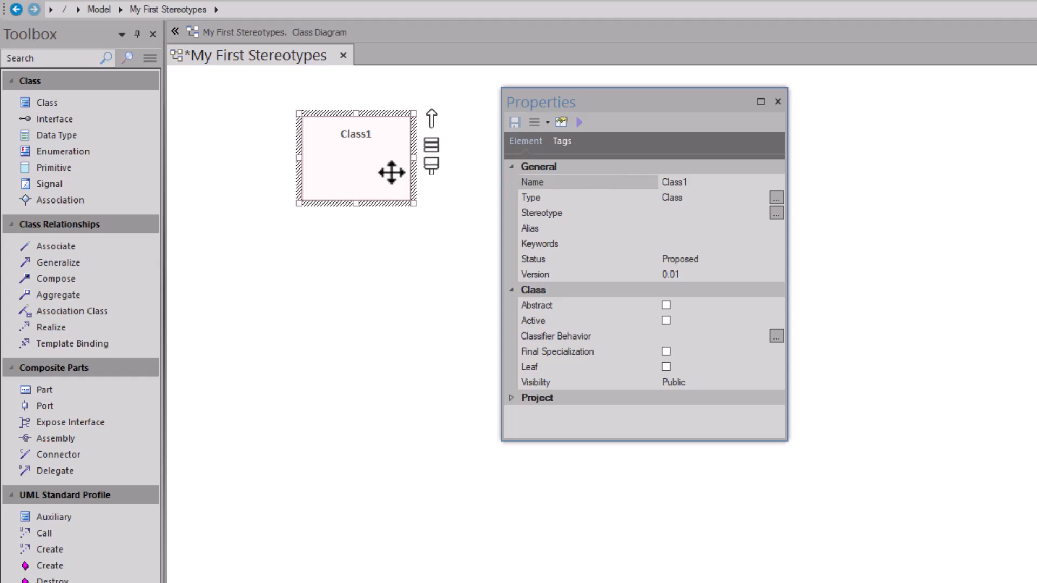
Step: Assign the client page stereotype to Class1 through its full properties dialog
left_click(375, 172)
double_click(375, 171)
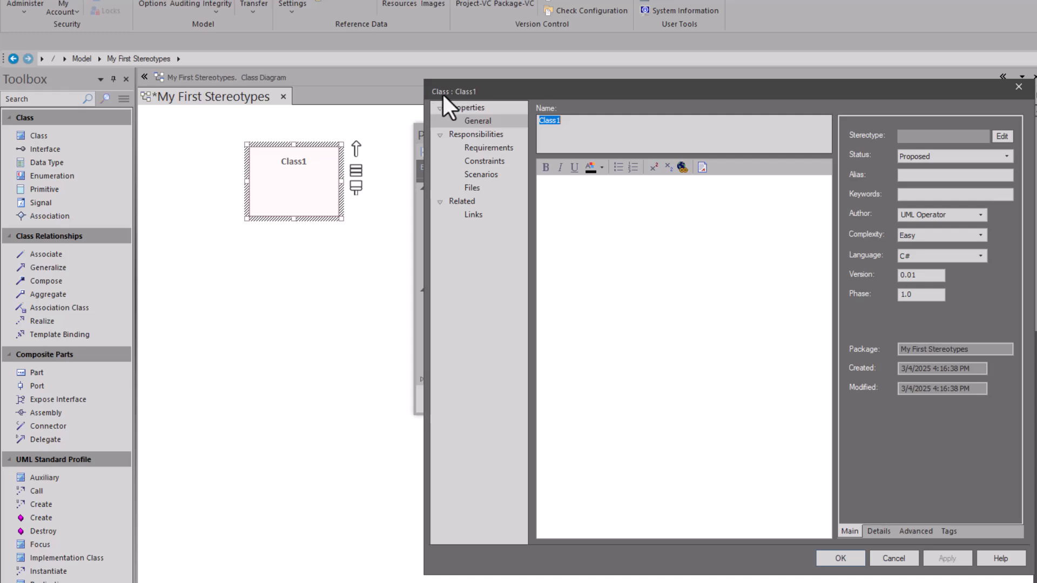
left_click(905, 136)
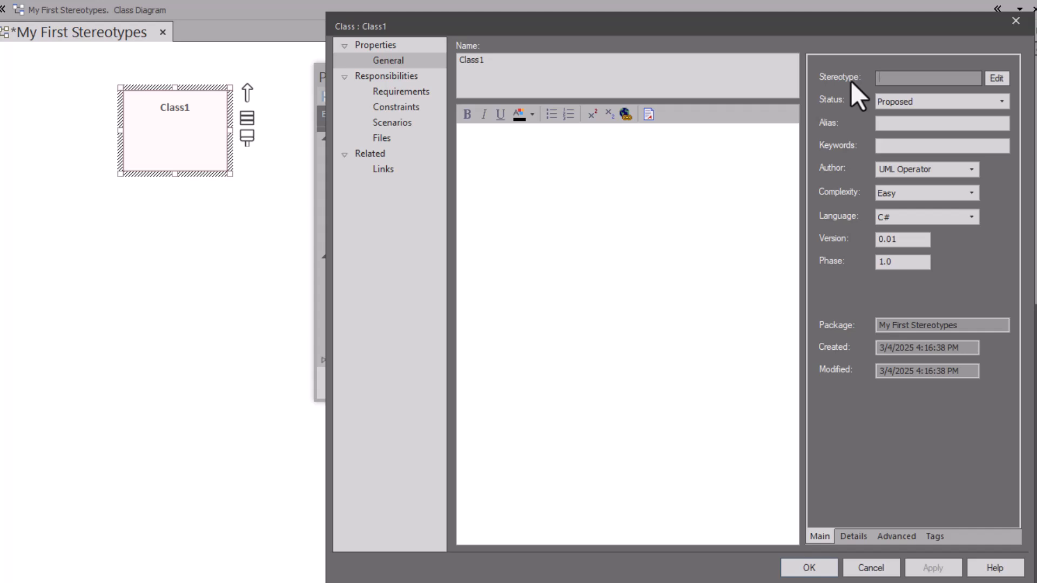
left_click(992, 79)
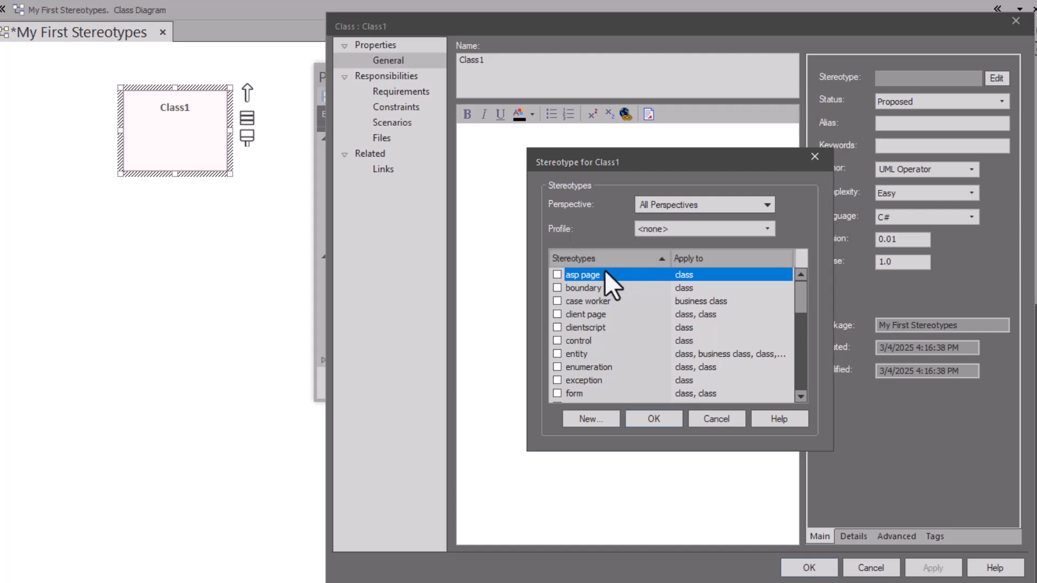
scroll(613, 289, "down", 8)
scroll(614, 310, "up", 5)
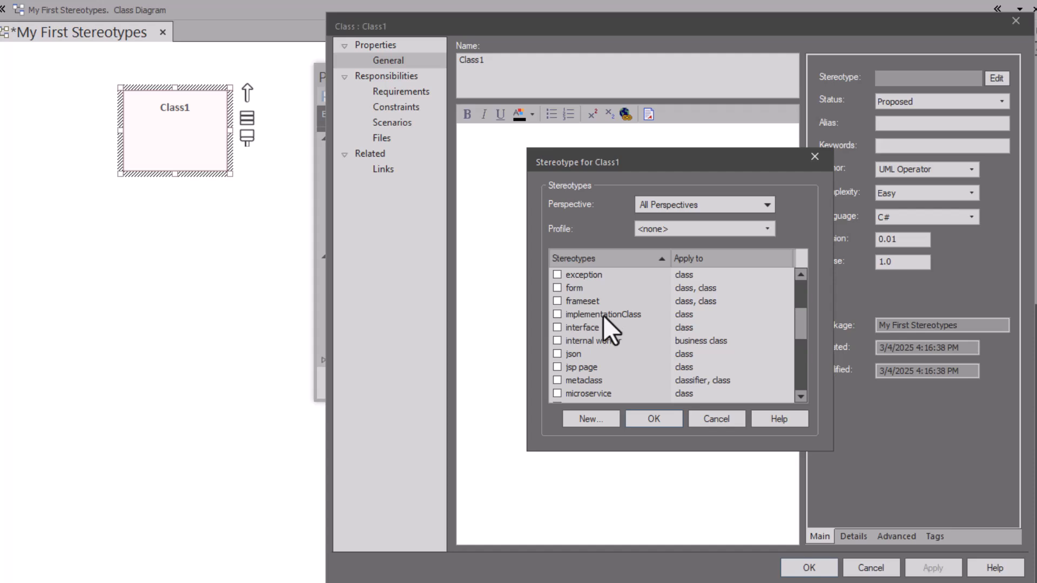
scroll(604, 315, "up", 3)
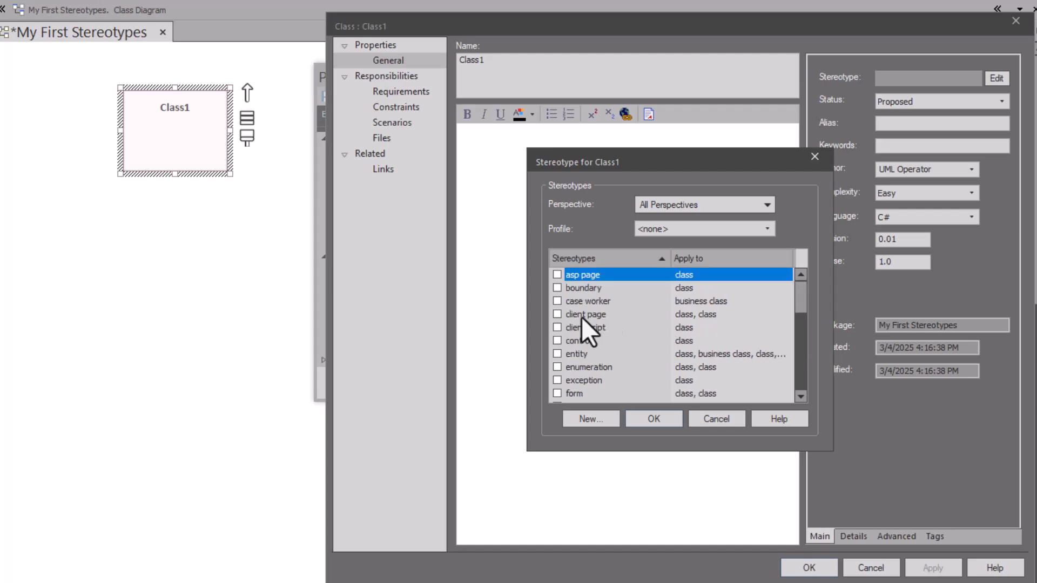
left_click(581, 315)
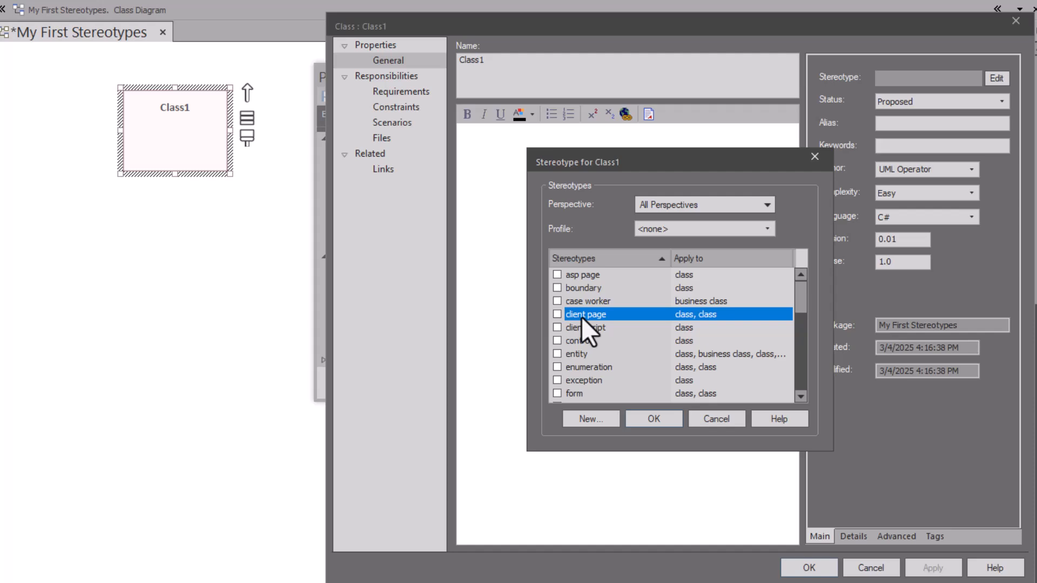
left_click(557, 315)
left_click(648, 421)
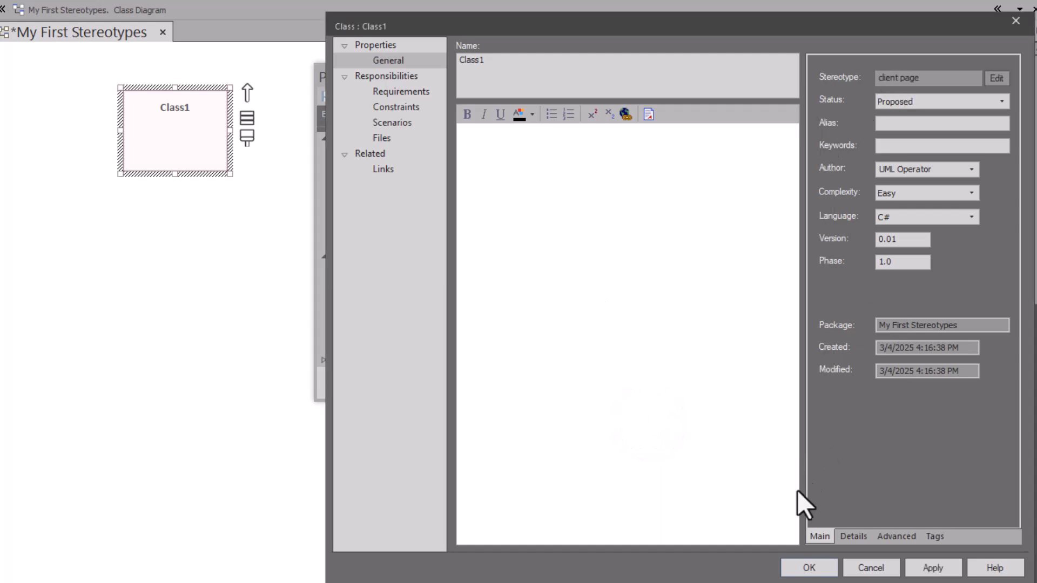
left_click(808, 568)
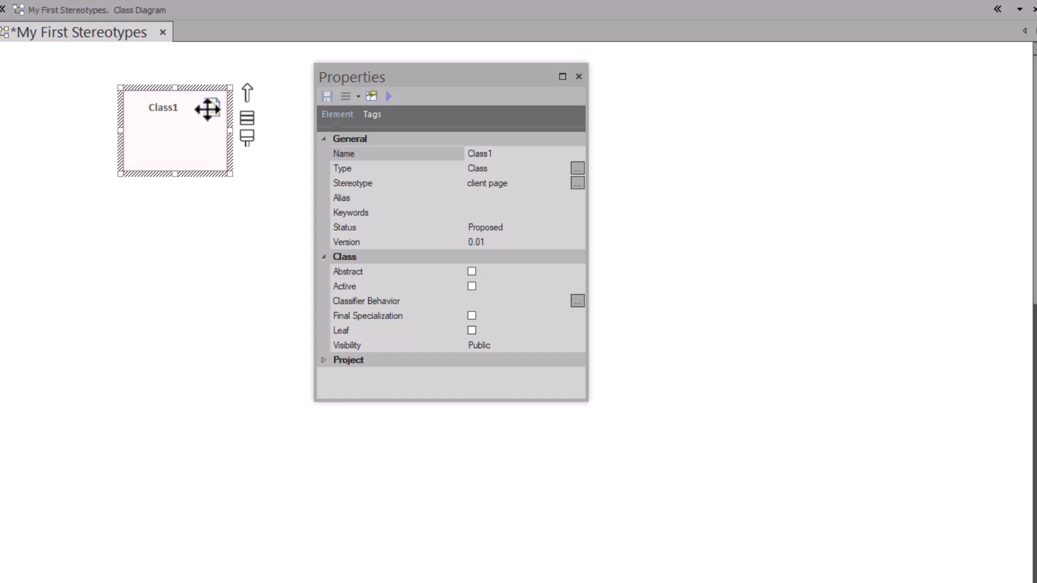
left_click(190, 133)
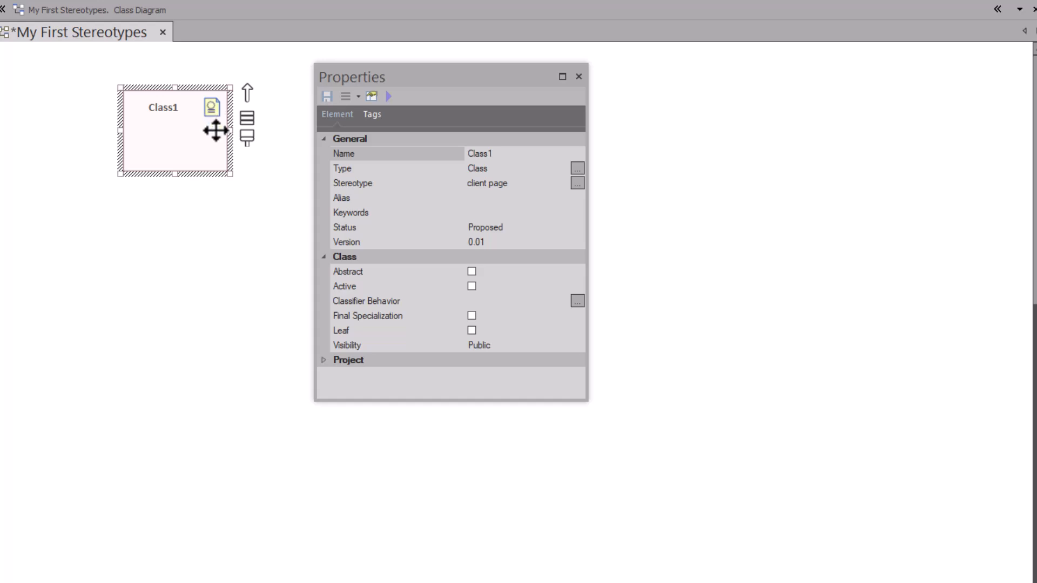
Step: Turn off Use Stereotype Icons in the element appearance settings of the My First Stereotypes diagram
double_click(216, 245)
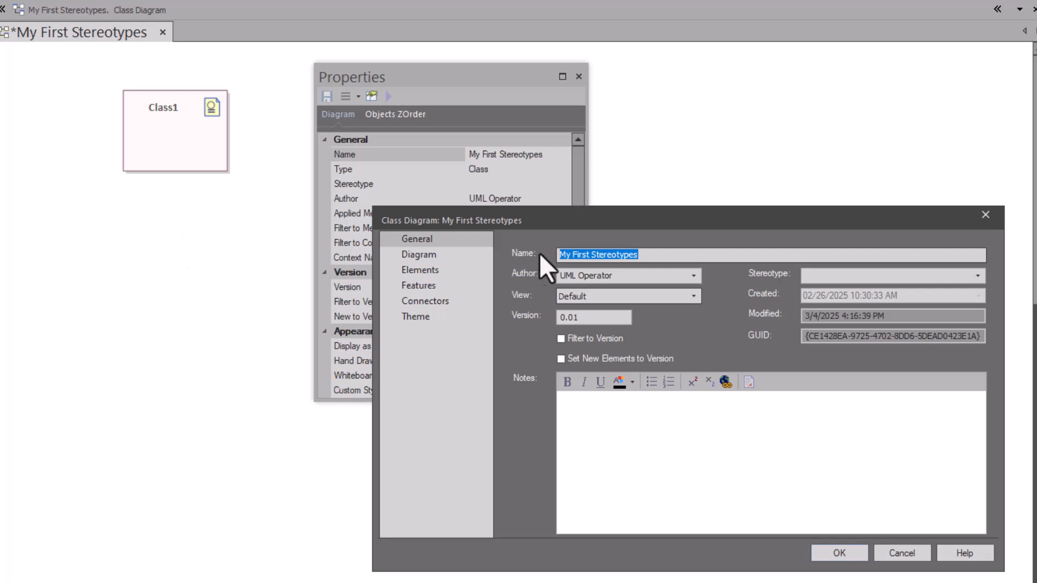
left_click(420, 270)
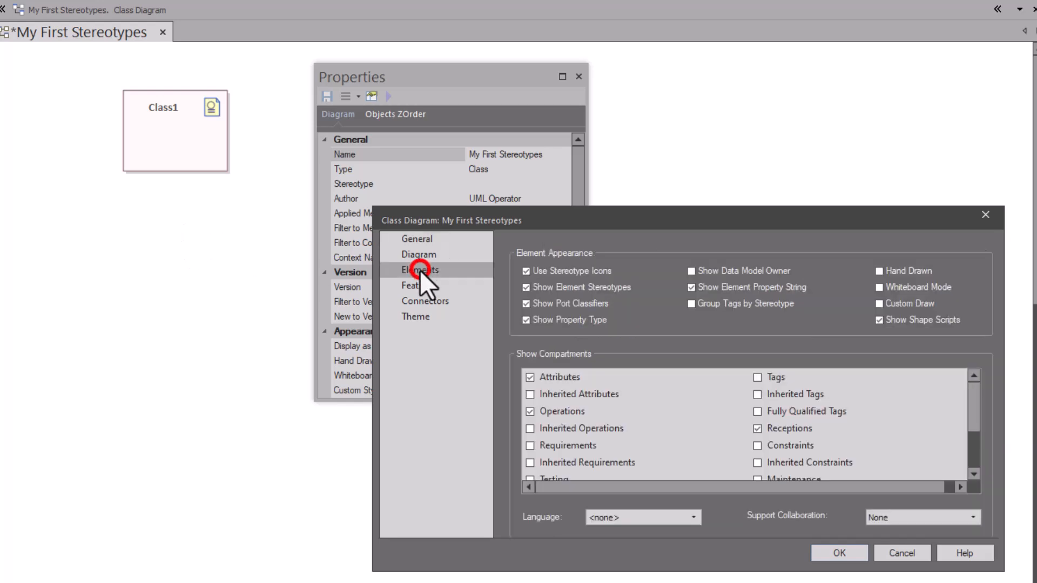
left_click(524, 274)
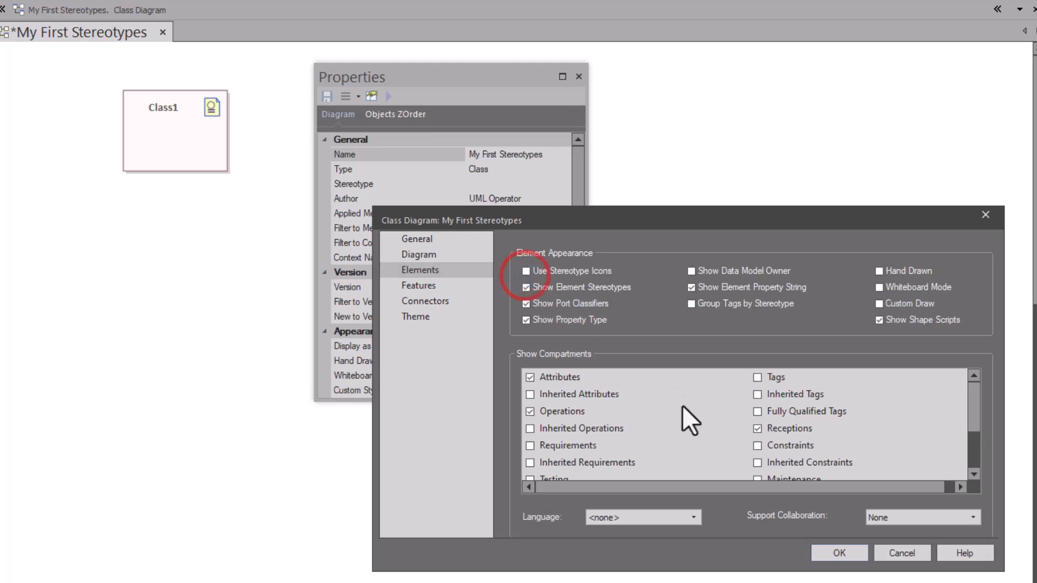
left_click(842, 554)
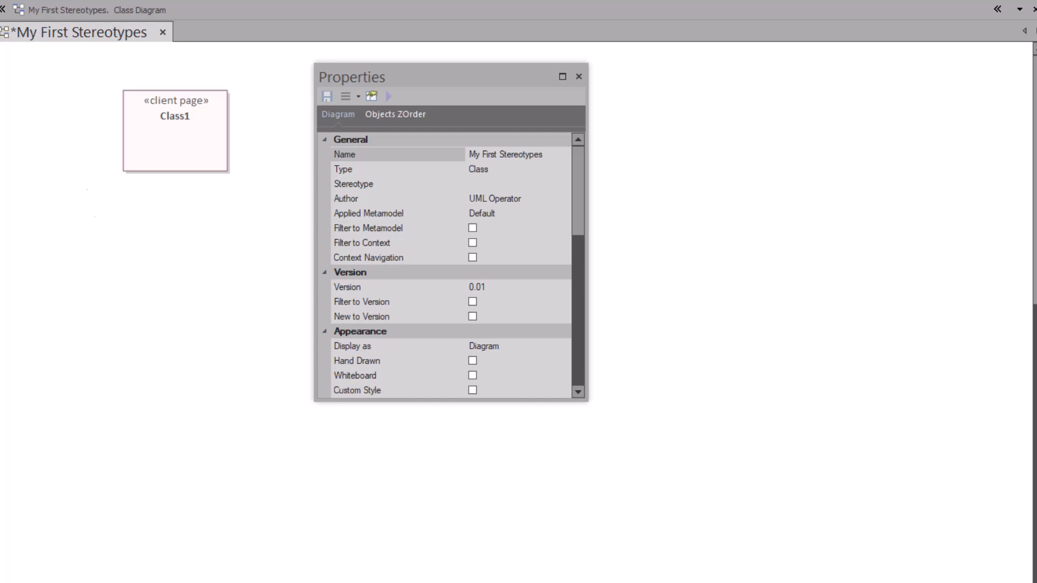
Step: Place a second class below Class1 and assign it the microservice stereotype
left_click_drag(95, 170, 158, 229)
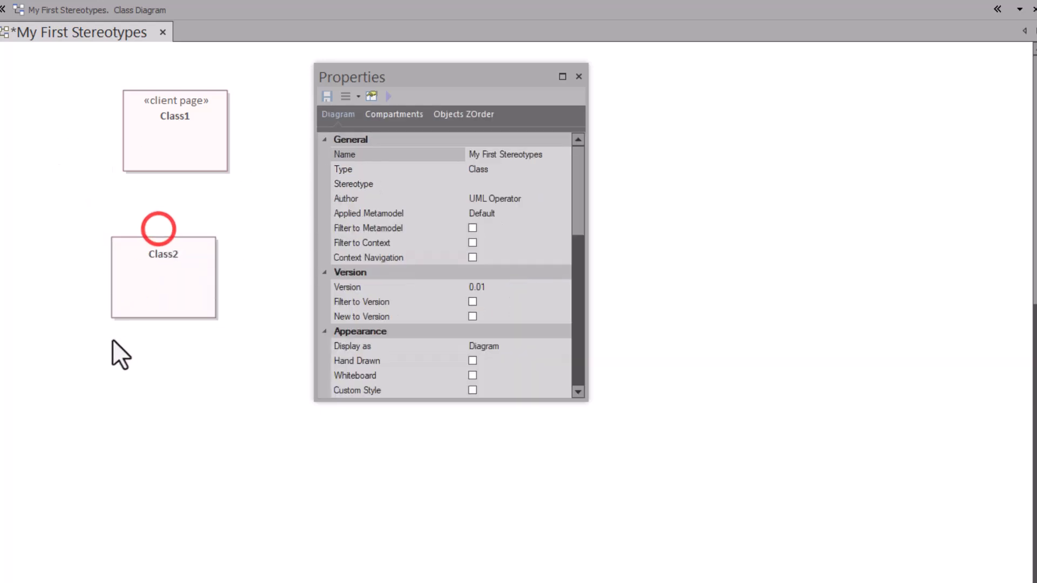
left_click(164, 276)
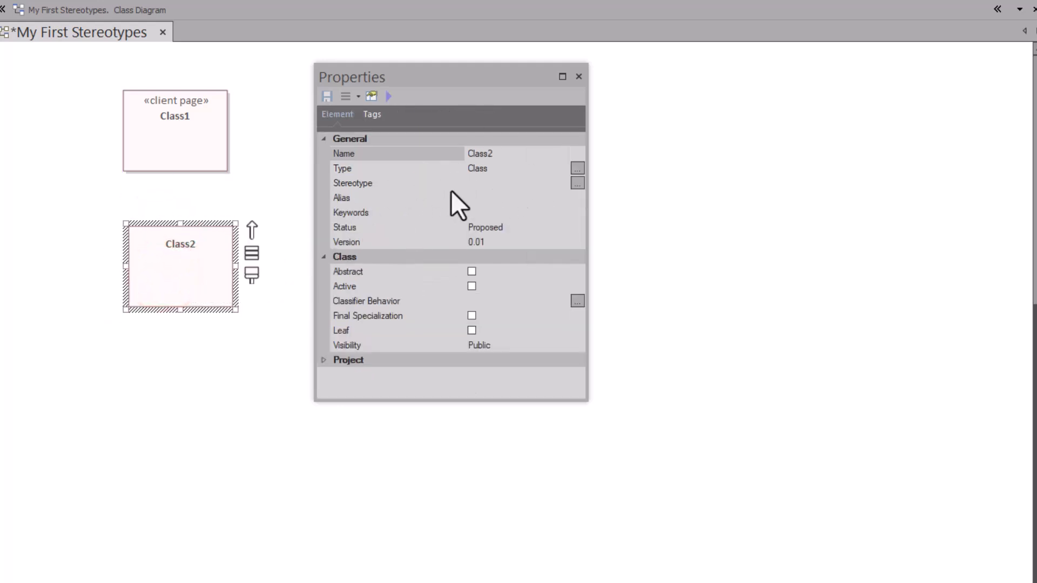
left_click(577, 184)
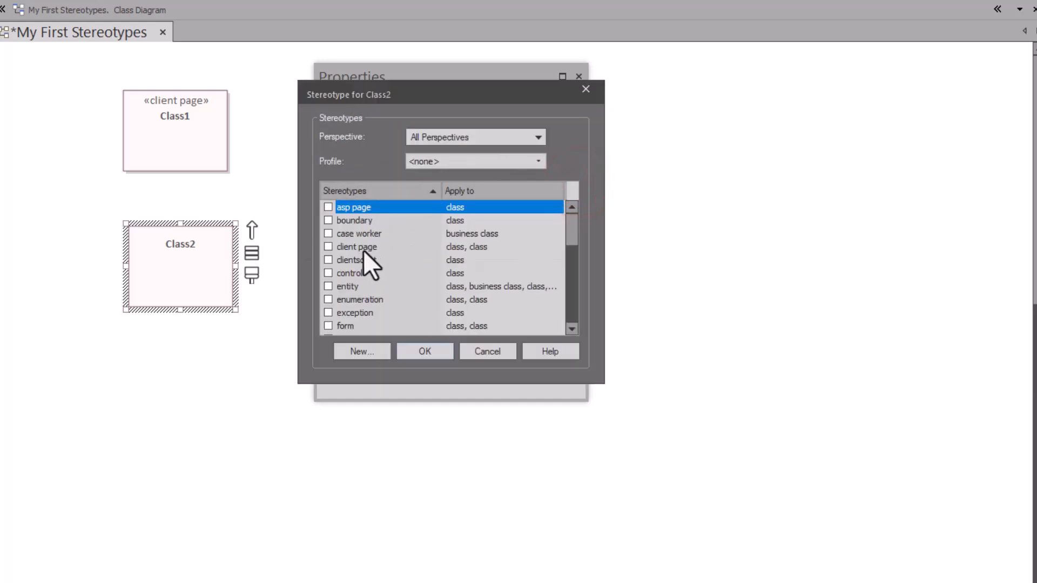
scroll(354, 258, "down", 5)
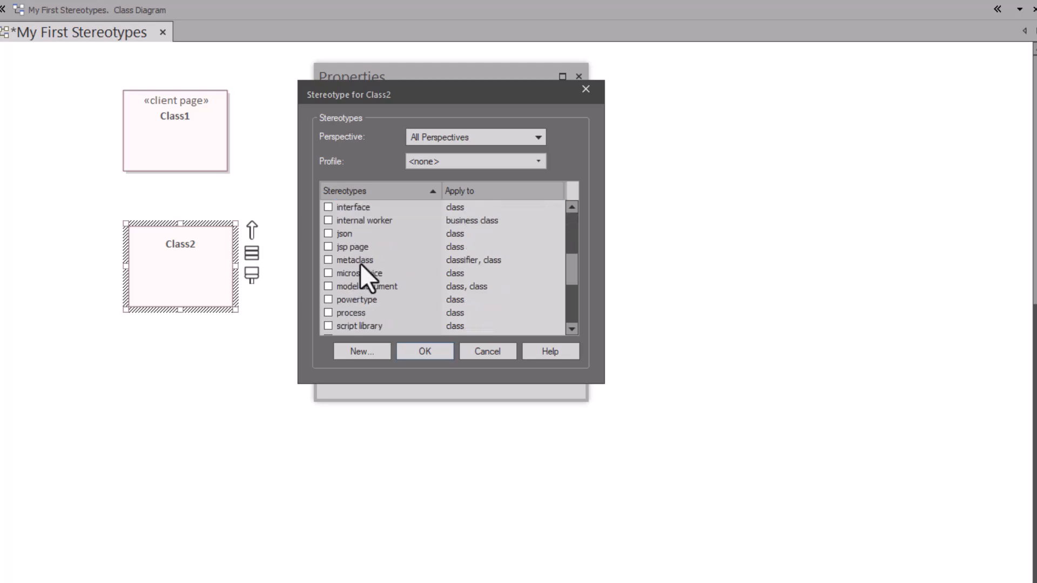
left_click(351, 275)
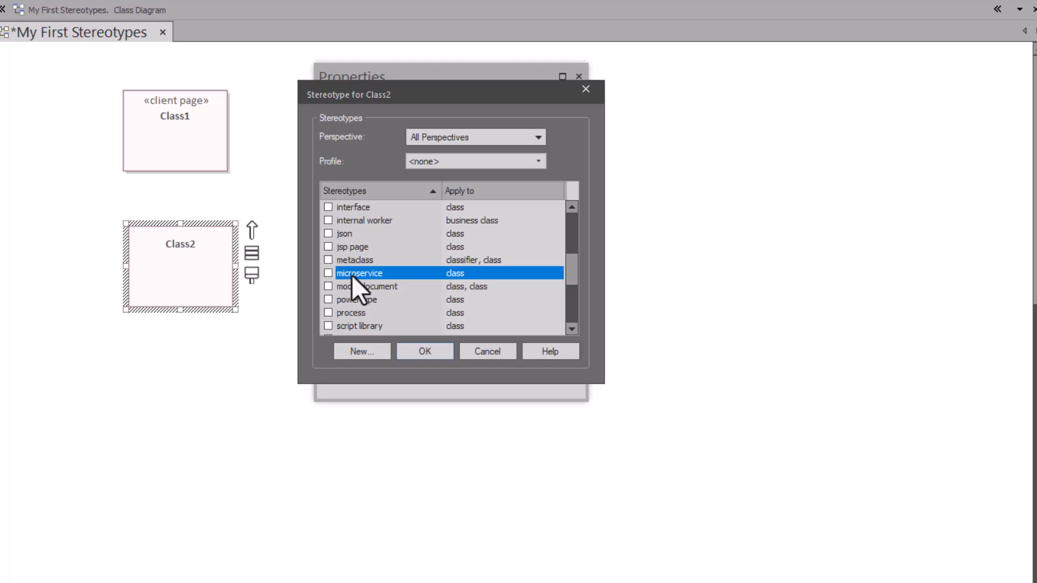
left_click(327, 272)
left_click(419, 351)
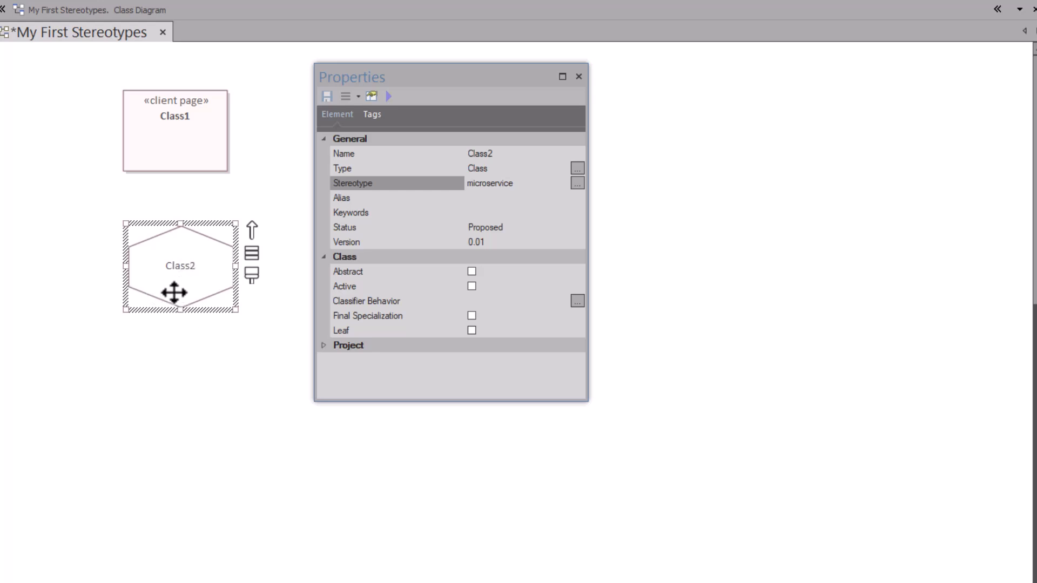
Step: Move Class2 directly beneath Class1 and connect Class1 to Class2 with an Association
left_click_drag(171, 263, 165, 287)
left_click(202, 132)
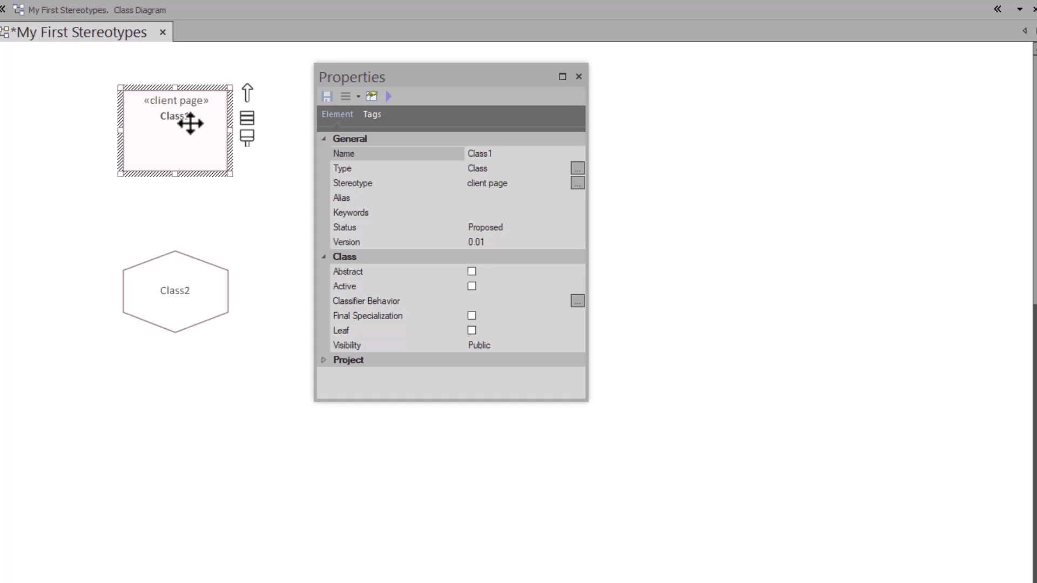
left_click(189, 121)
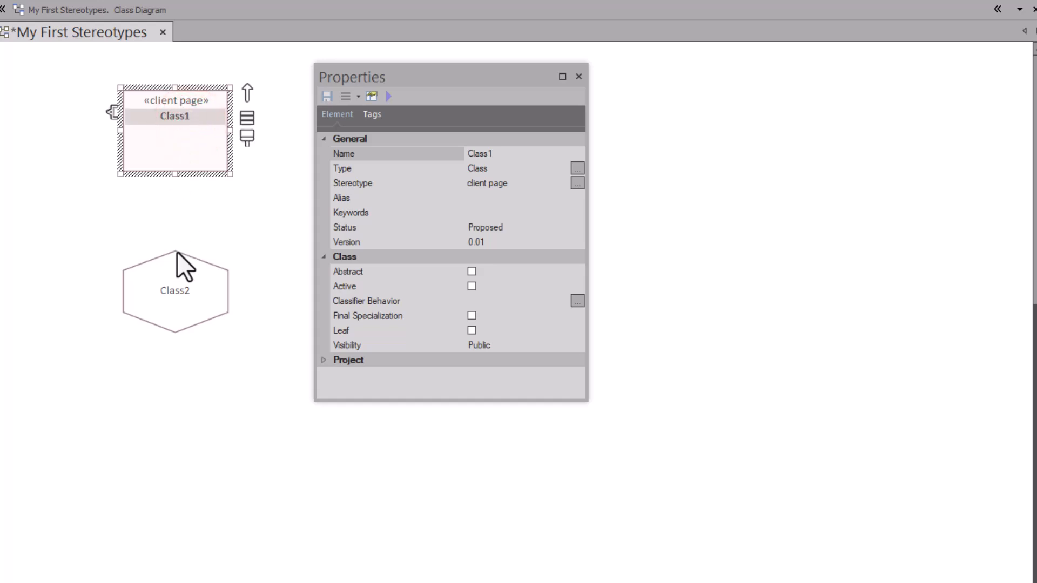
left_click(173, 269)
left_click(204, 102)
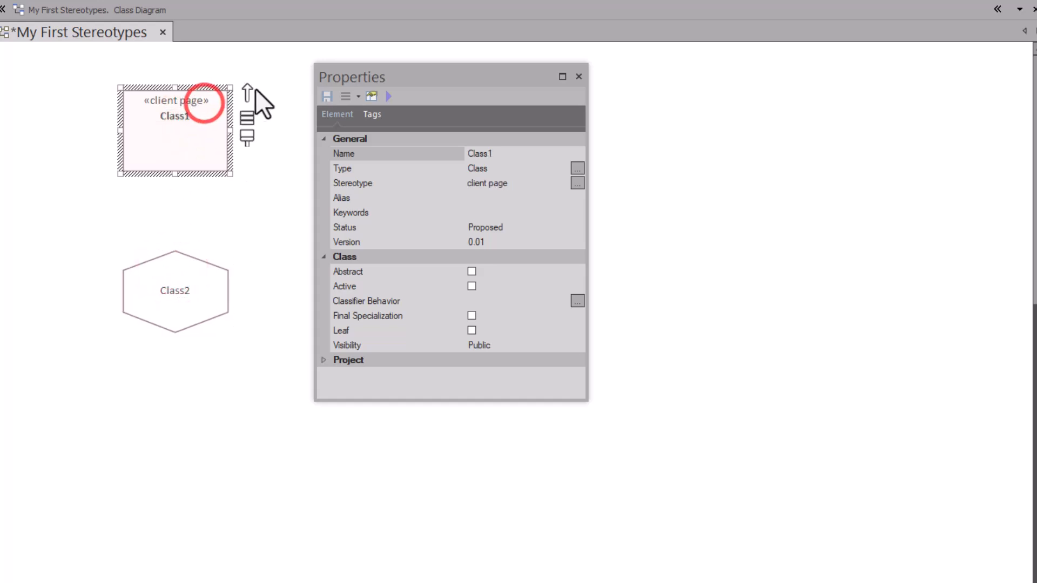
left_click_drag(248, 91, 170, 277)
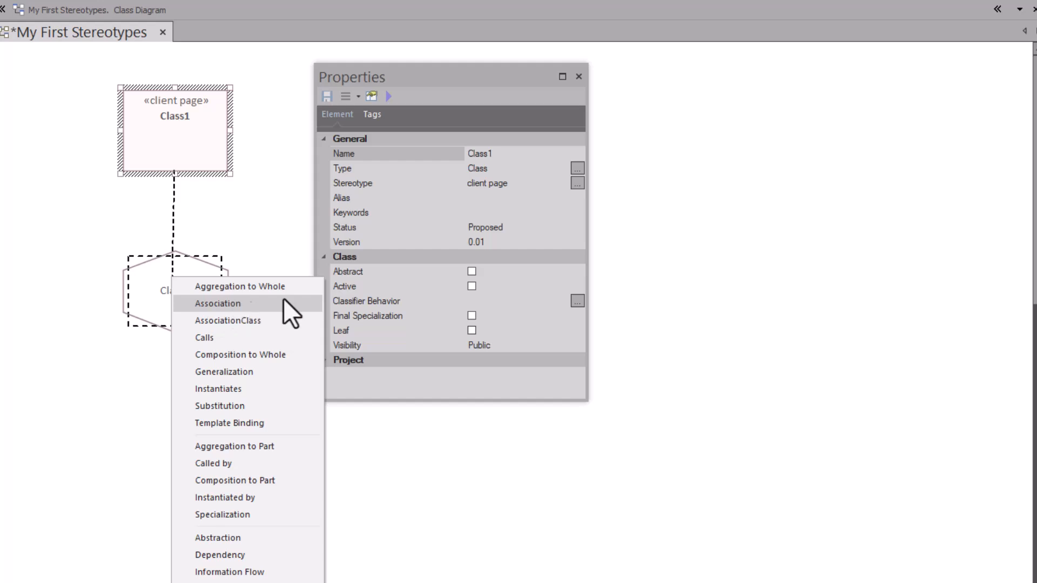
left_click(265, 303)
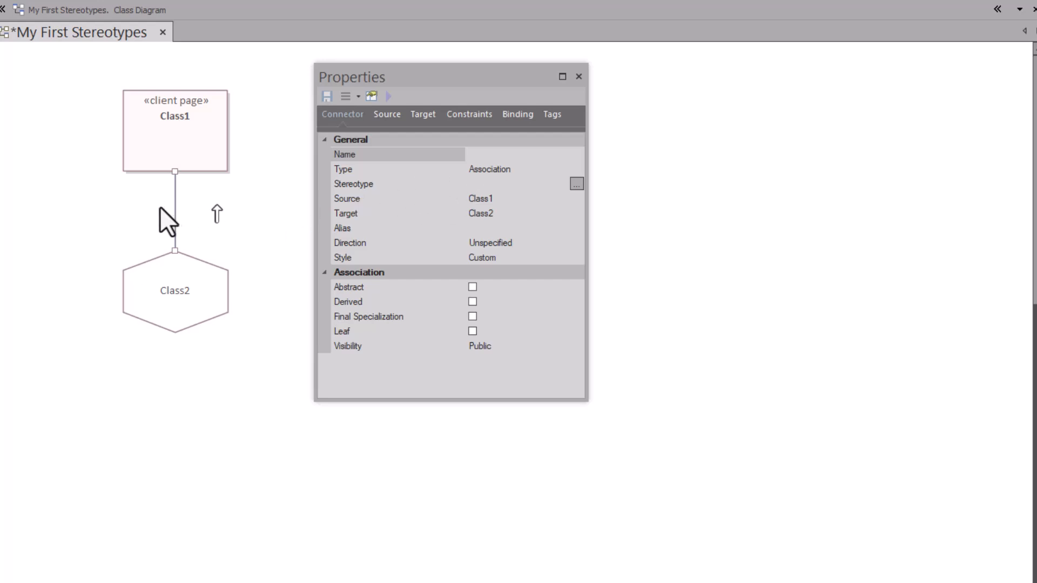
Step: Examine the stereotypes offered in the association's full properties dialog and dismiss it without changes
double_click(177, 211)
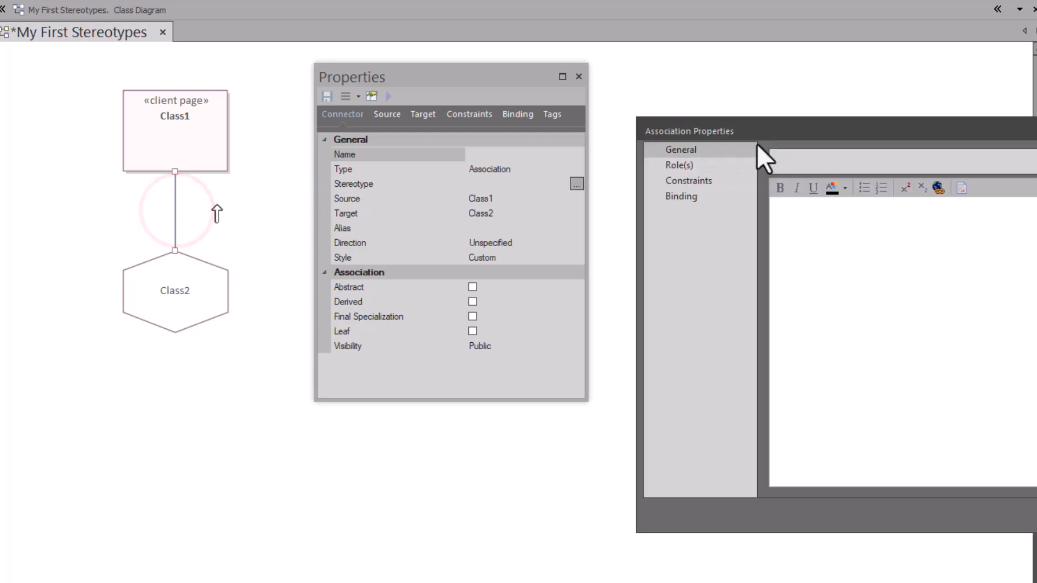
left_click_drag(854, 131, 474, 68)
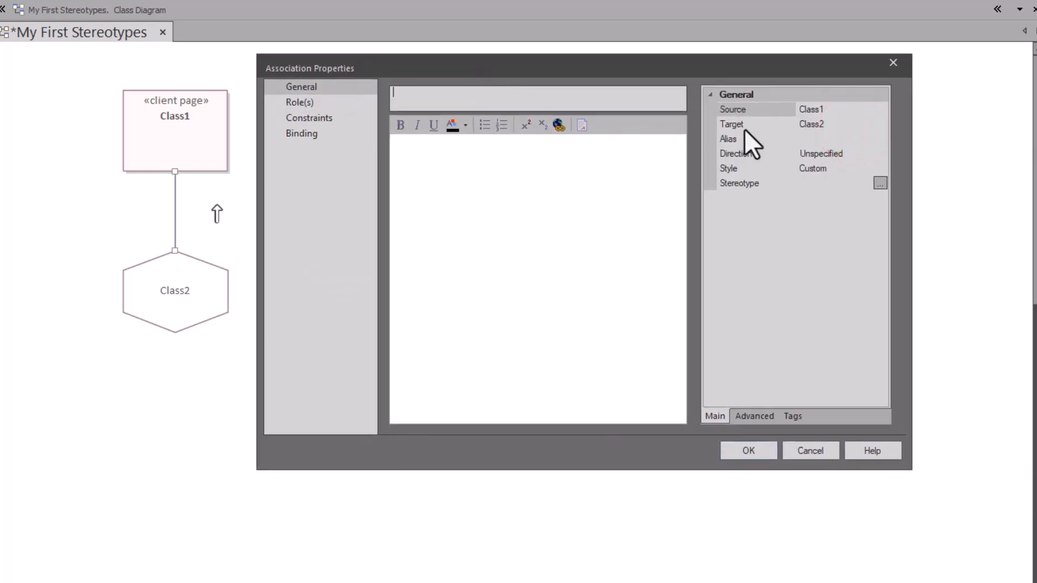
left_click(880, 183)
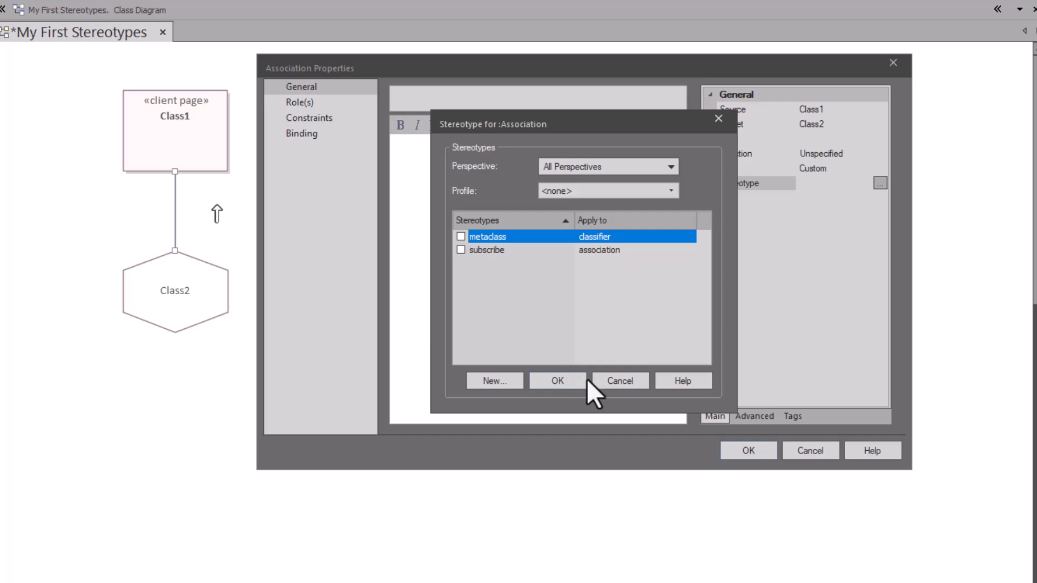
left_click(620, 380)
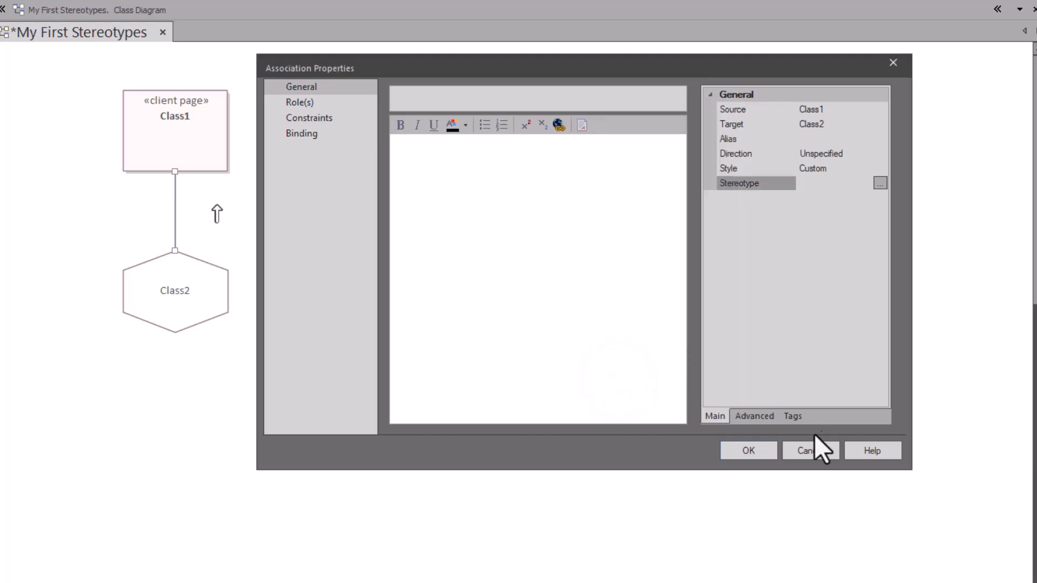
left_click(812, 452)
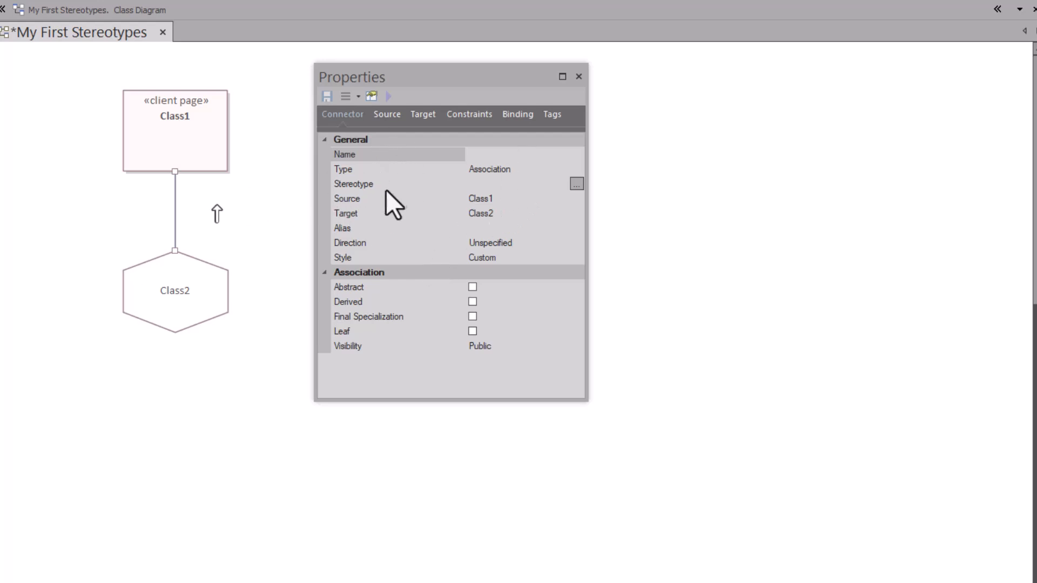
Step: Assign the subscribe stereotype to the association between Class1 and Class2, keeping the profile at <none>
left_click(576, 184)
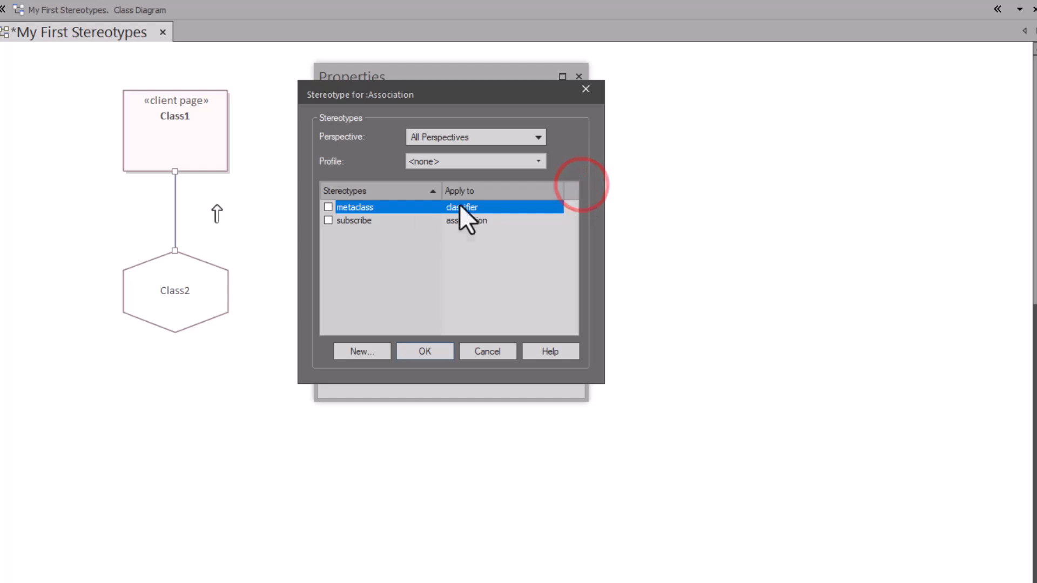
left_click(534, 160)
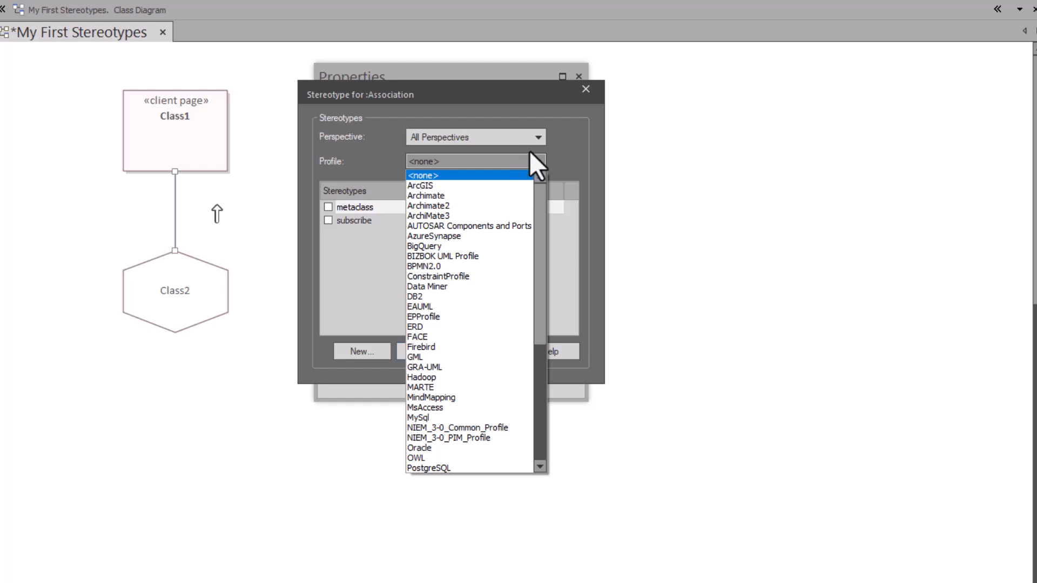
left_click(536, 160)
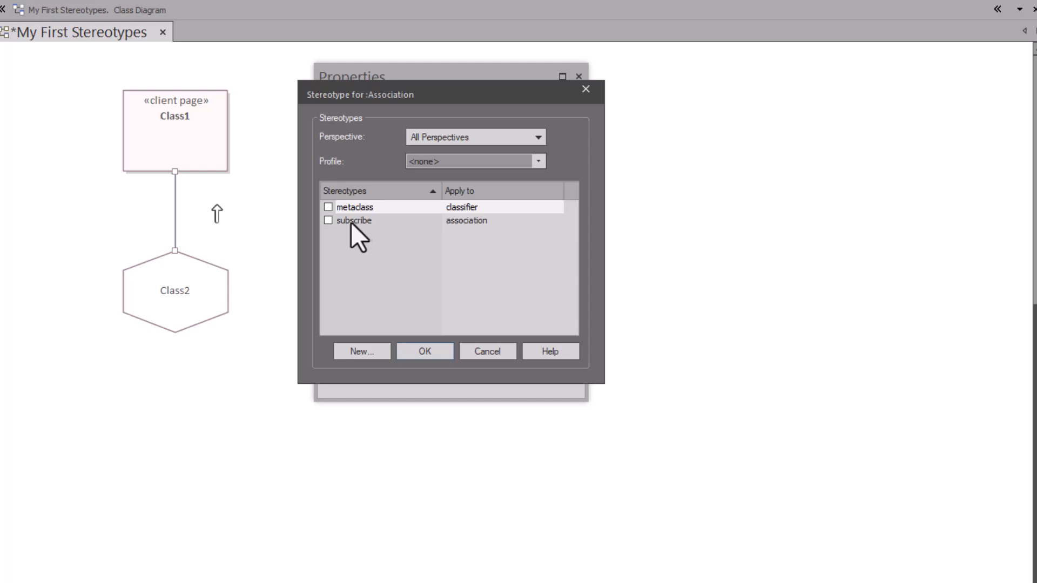
left_click(328, 220)
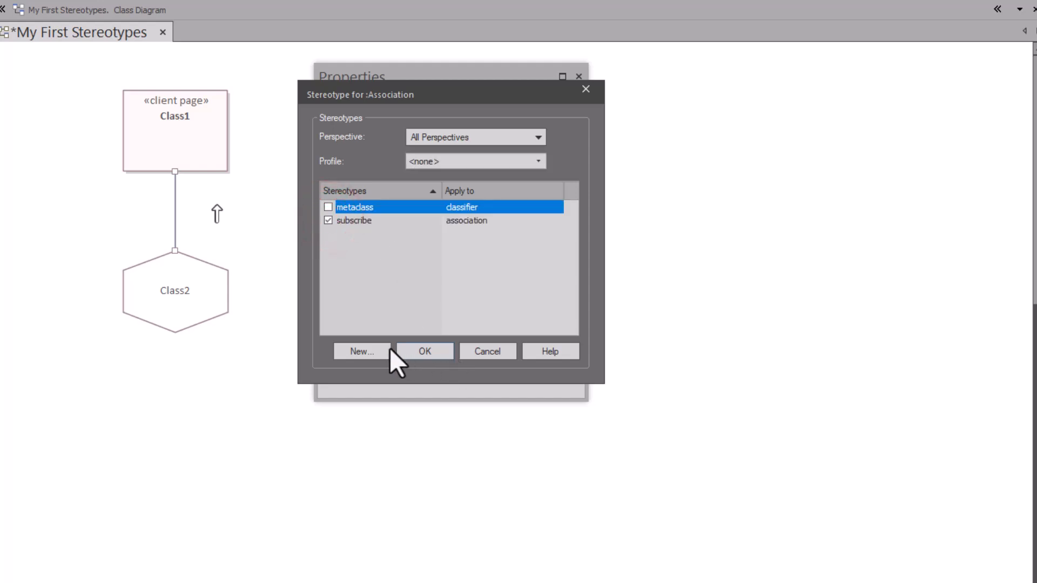
left_click(421, 352)
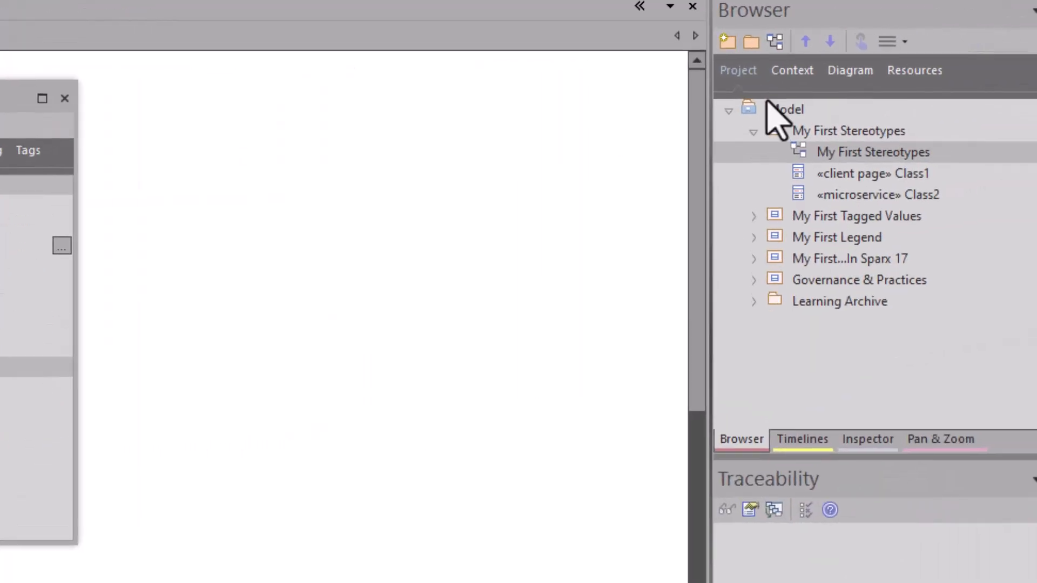
Step: Undock the project Browser, move it over the diagram just below Class2, and select Class1 in its tree
left_click_drag(737, 440, 458, 432)
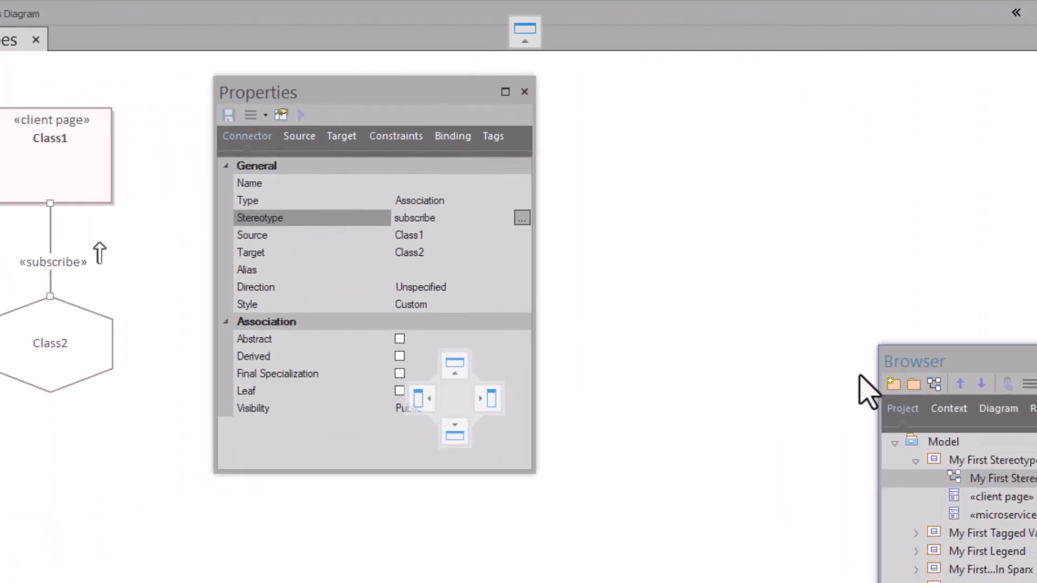
left_click_drag(860, 377, 0, 440)
left_click_drag(80, 416, 51, 402)
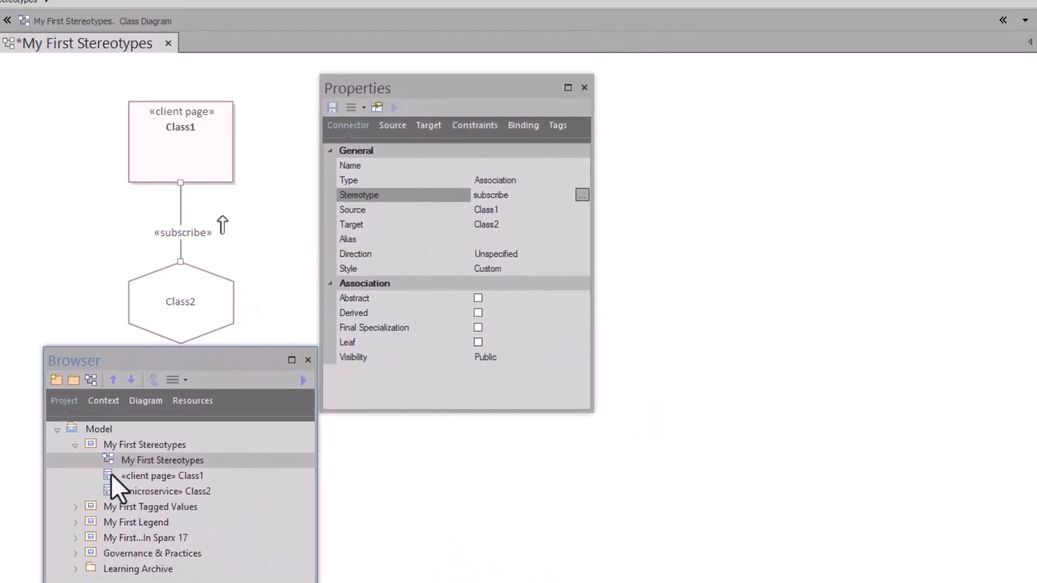
left_click(154, 476)
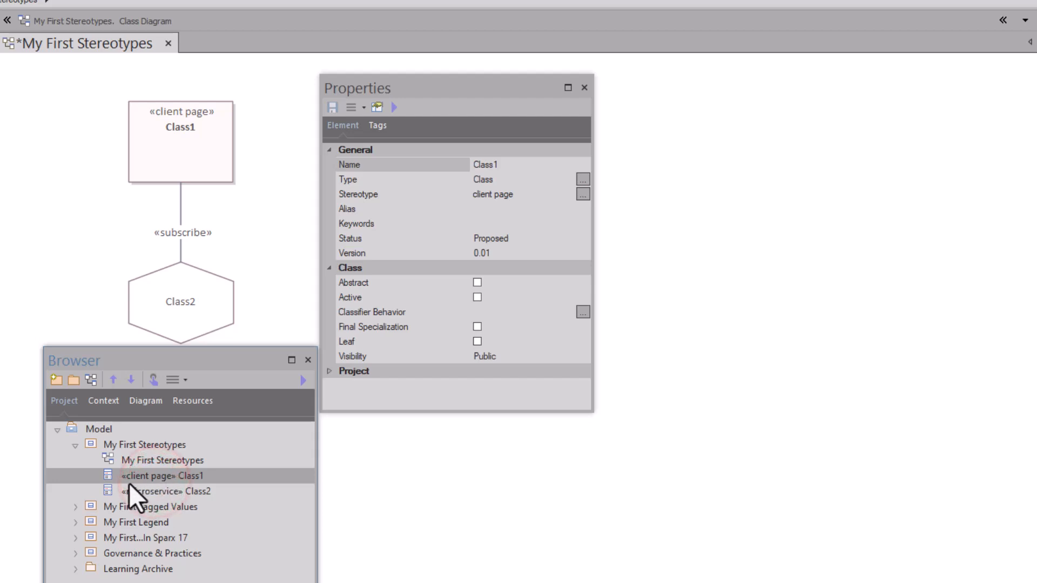
left_click(154, 490)
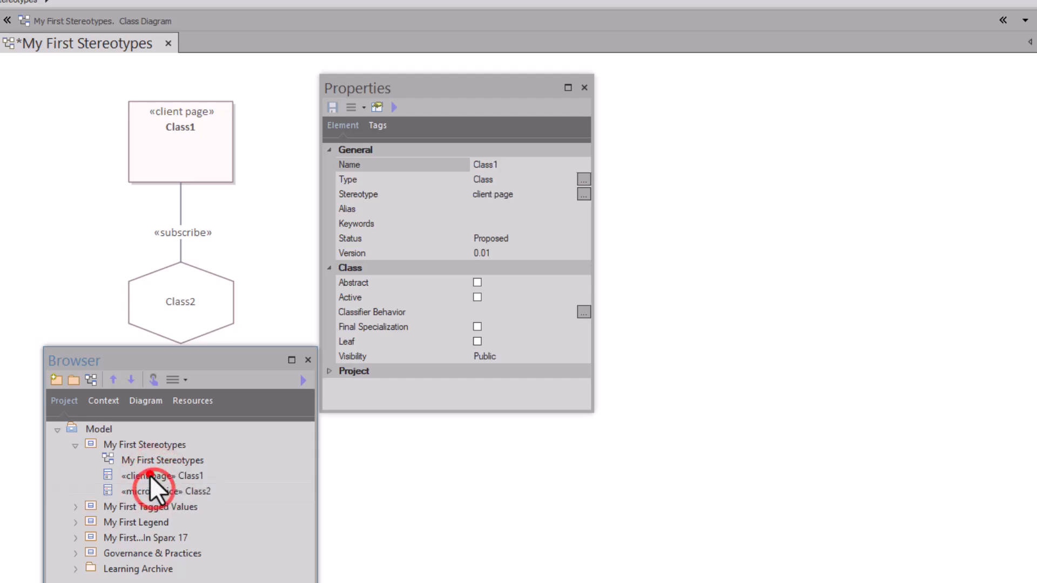
left_click(149, 475)
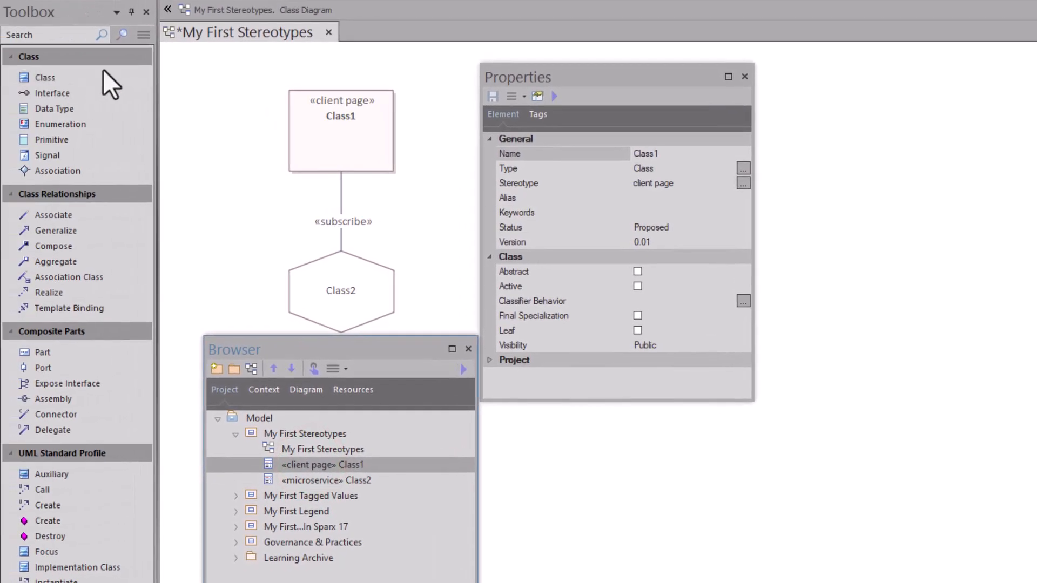
Step: Switch the toolset to Component and place a Component with its default name below and right of Class2
left_click(142, 34)
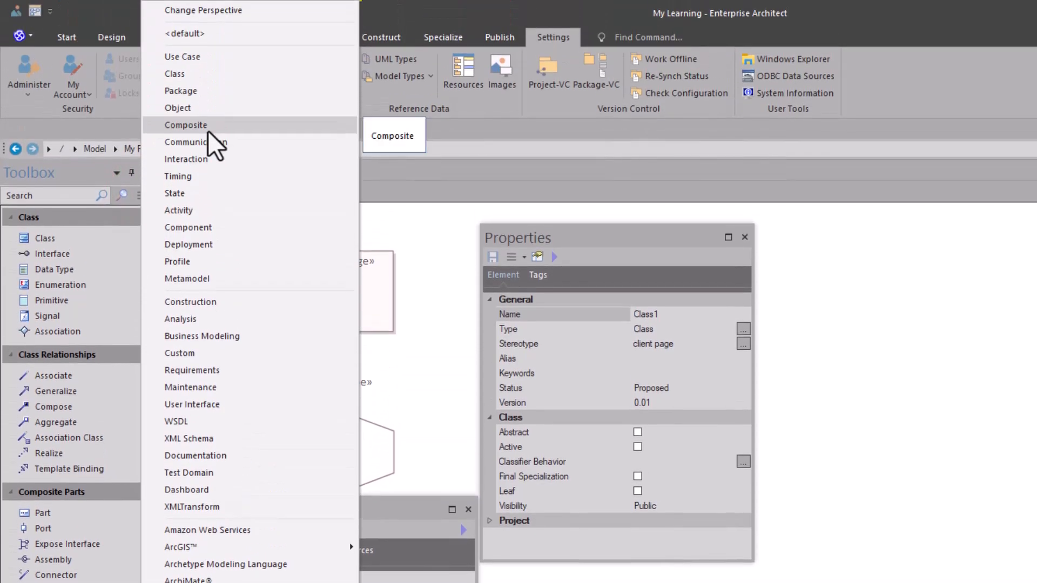
left_click(185, 228)
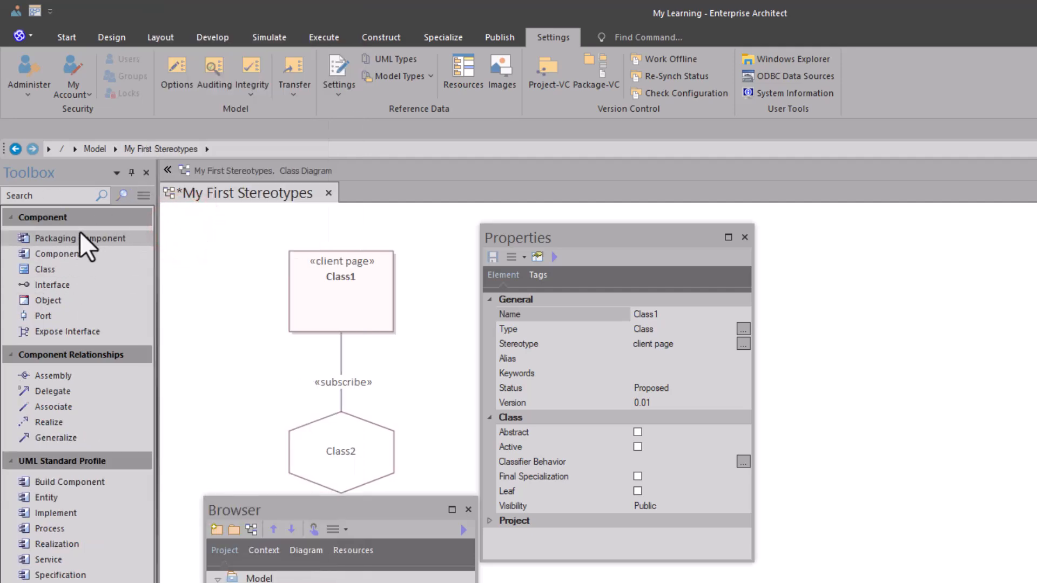
left_click_drag(65, 255, 562, 582)
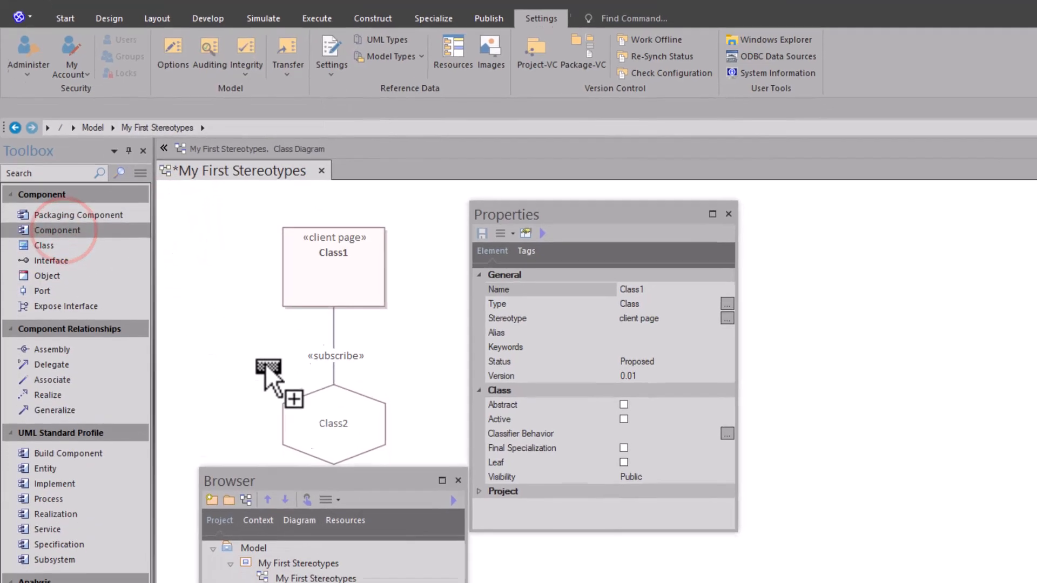
mouse_move(488, 417)
left_mouse_down()
mouse_move(464, 405)
mouse_move(491, 411)
mouse_move(481, 408)
left_mouse_up()
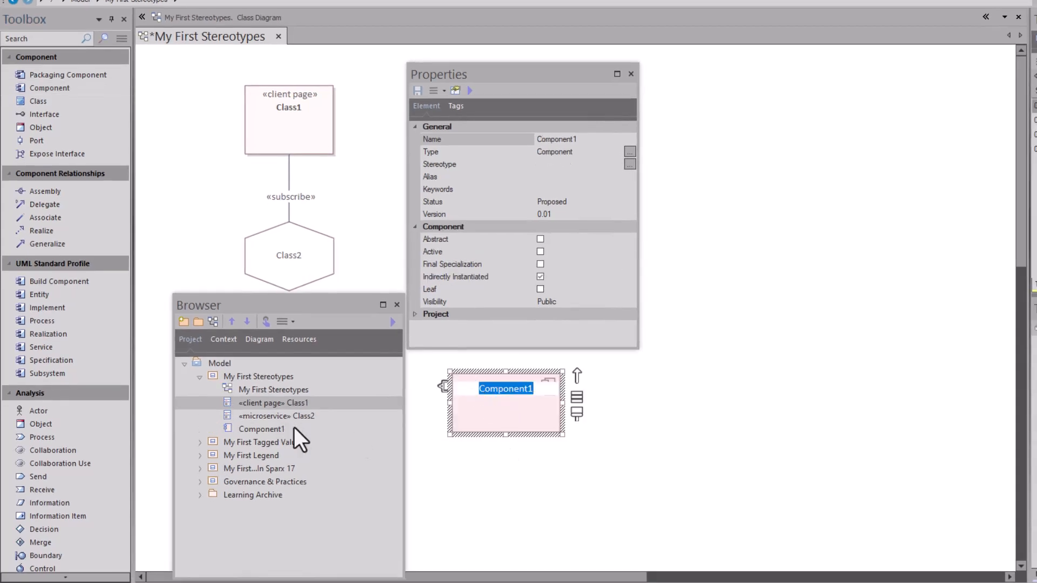
left_click(512, 448)
left_click(508, 426)
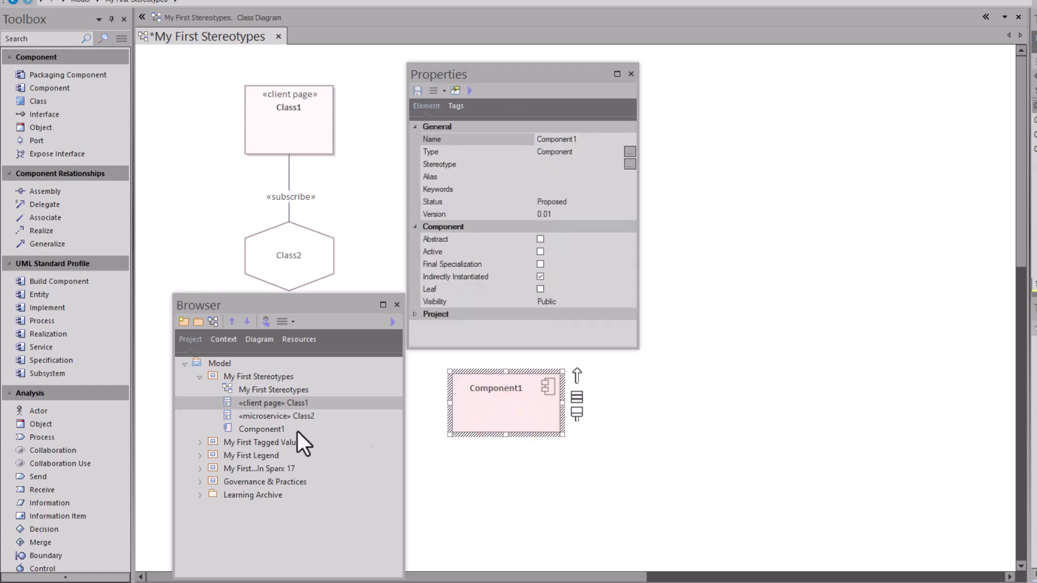
Step: Assign the client page stereotype to Component1, keeping the profile at <none>
left_click(249, 430)
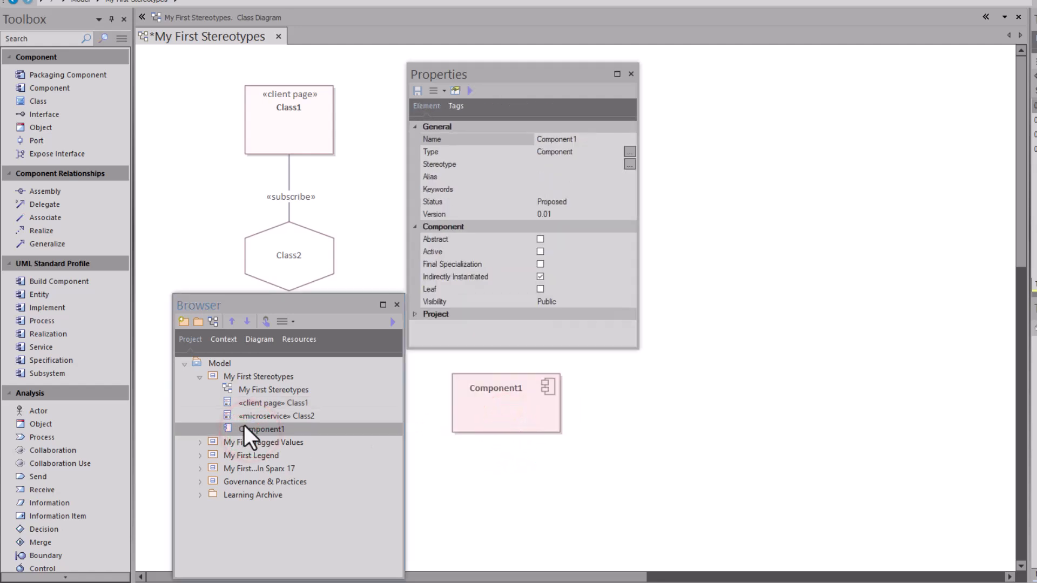
left_click(493, 410)
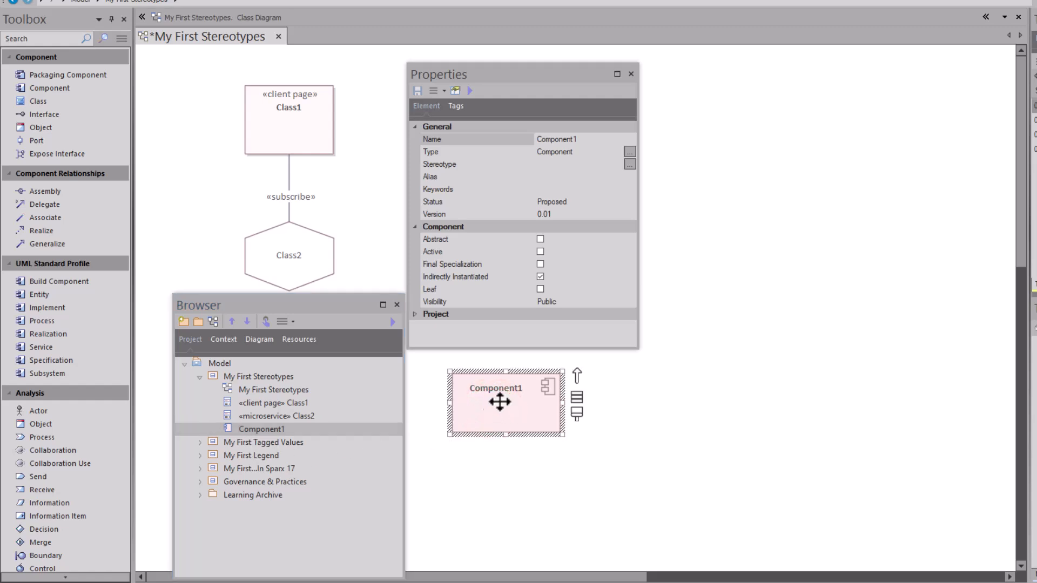
left_click(629, 165)
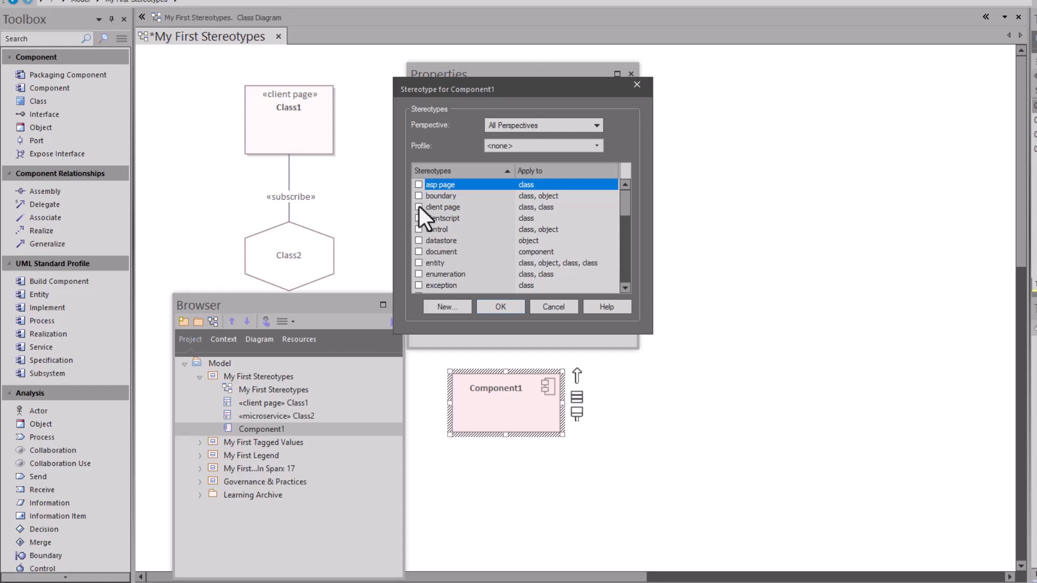
left_click(417, 207)
left_click(494, 306)
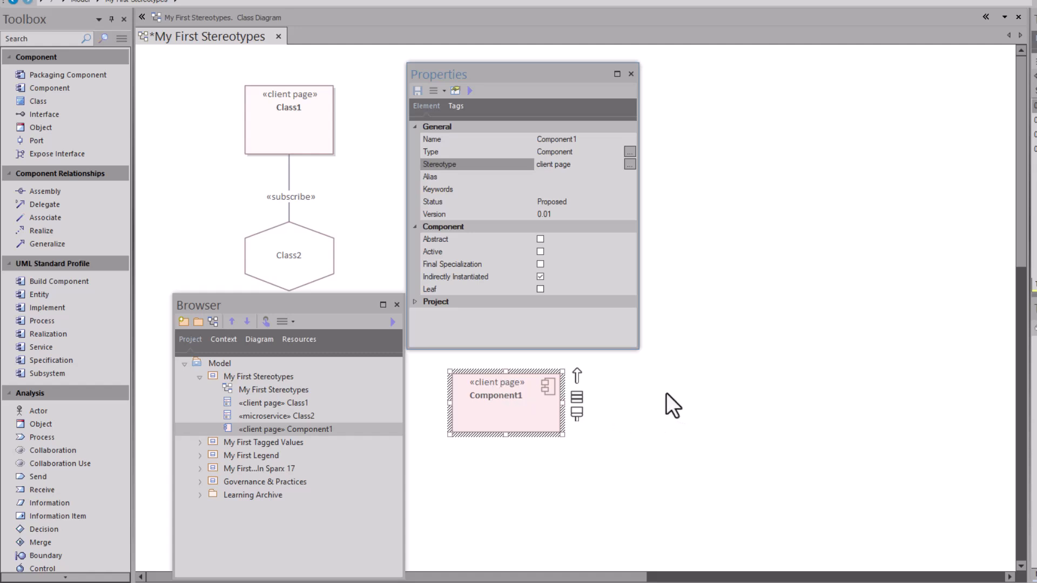
Step: Enable Use Stereotype Icons in the element appearance settings of the My First Stereotypes diagram
double_click(640, 382)
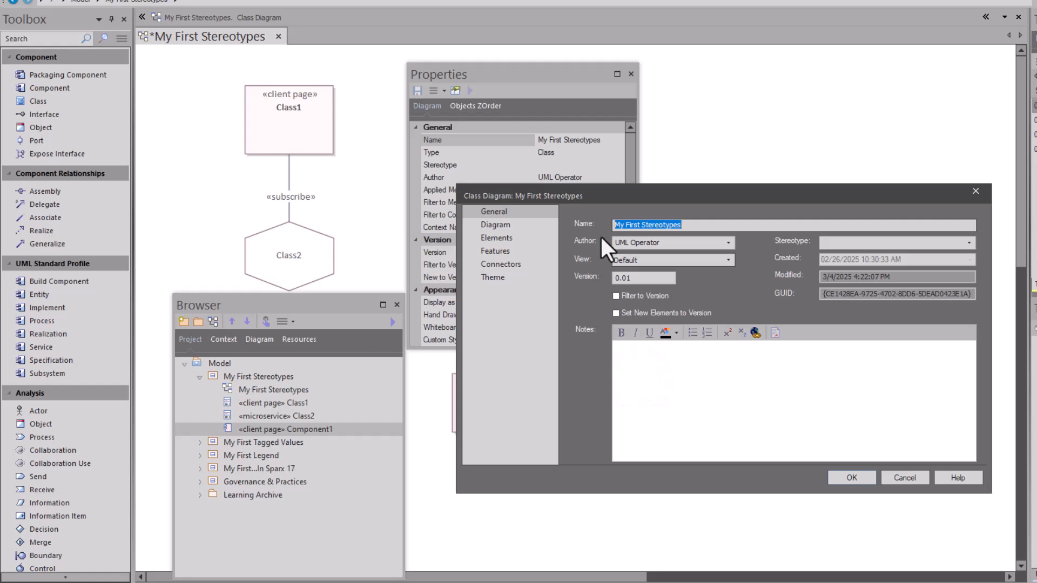
left_click(494, 237)
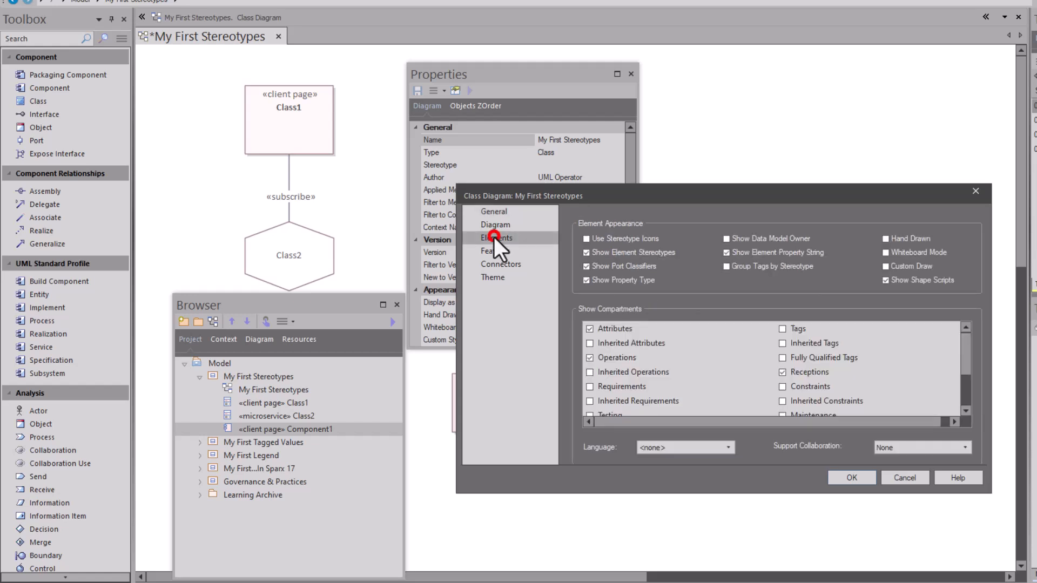
left_click(587, 238)
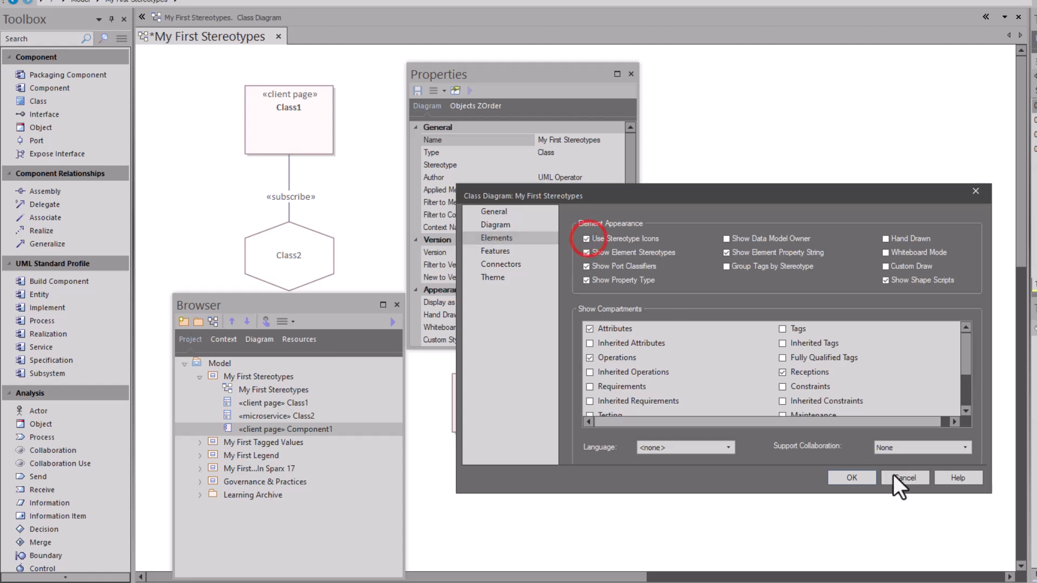
left_click(867, 475)
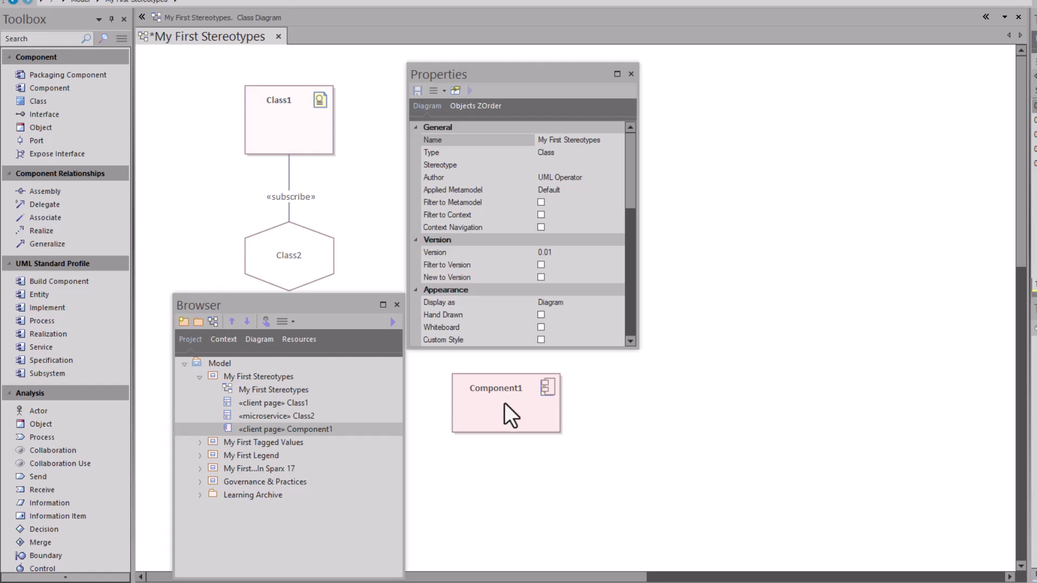
Step: Enable Info View for Component1 on the diagram
left_click(304, 432)
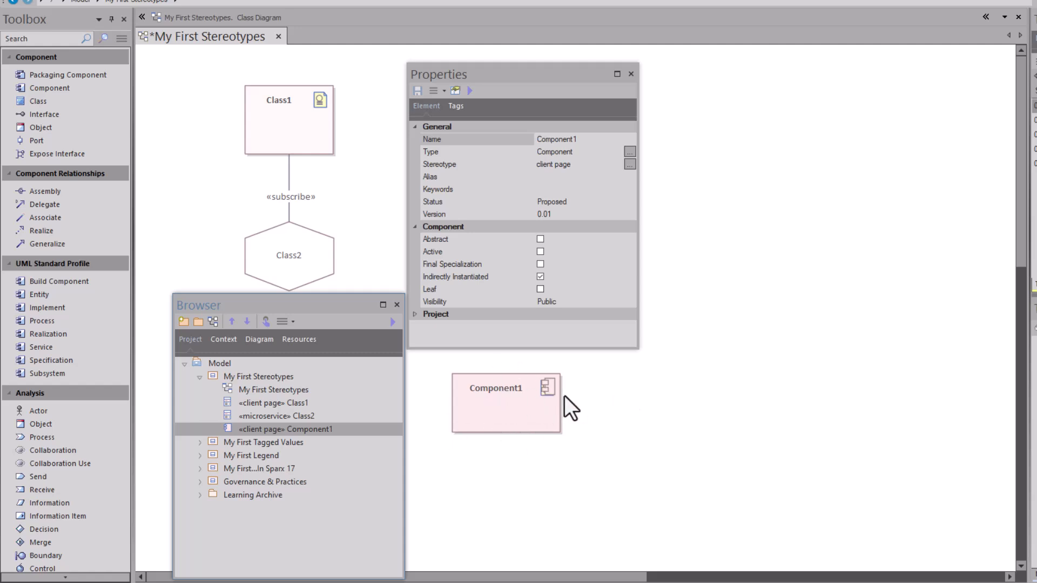
right_click(504, 414)
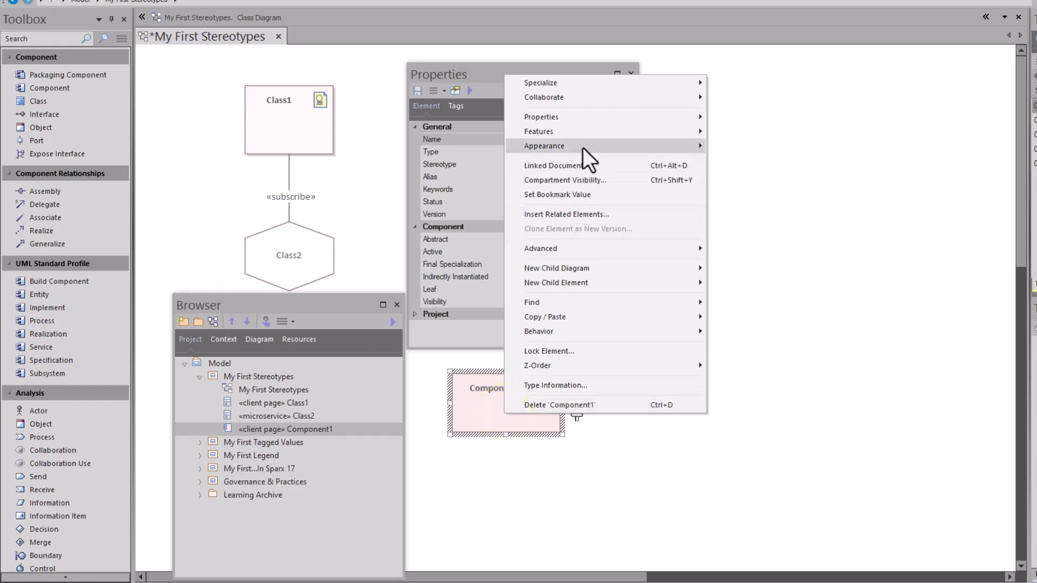
mouse_move(582, 148)
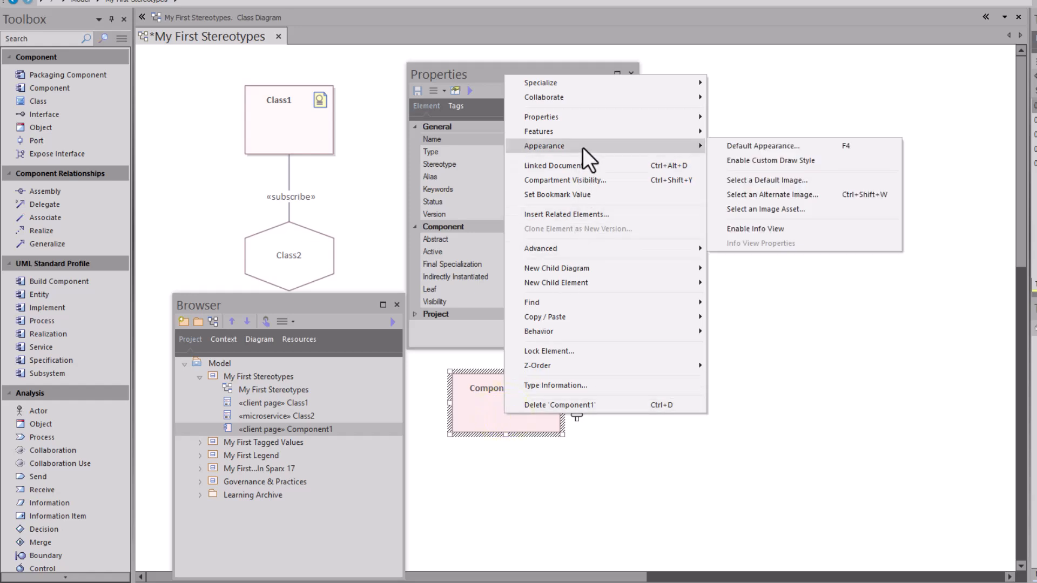
left_click(756, 229)
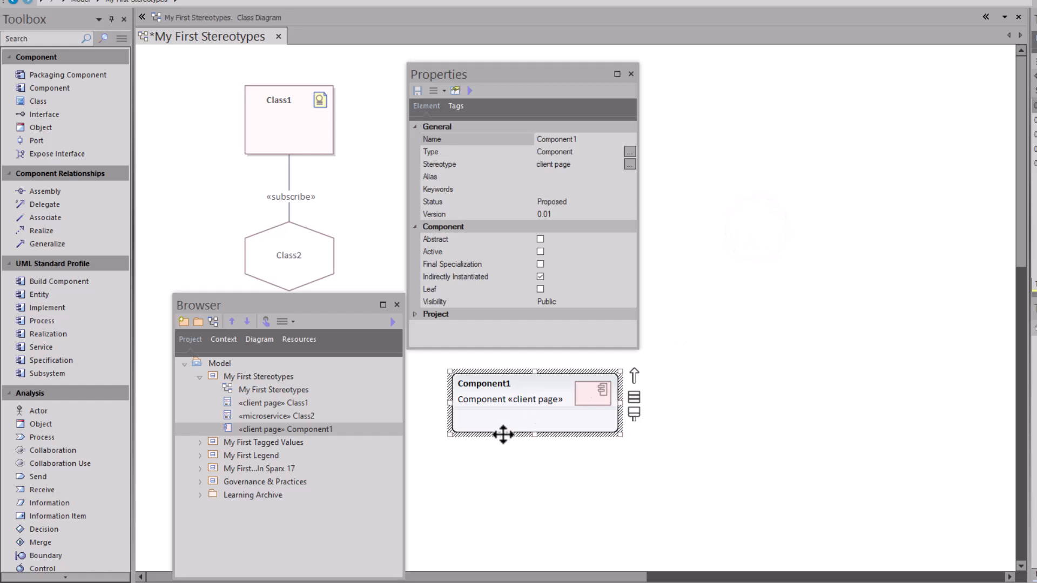
left_click(526, 464)
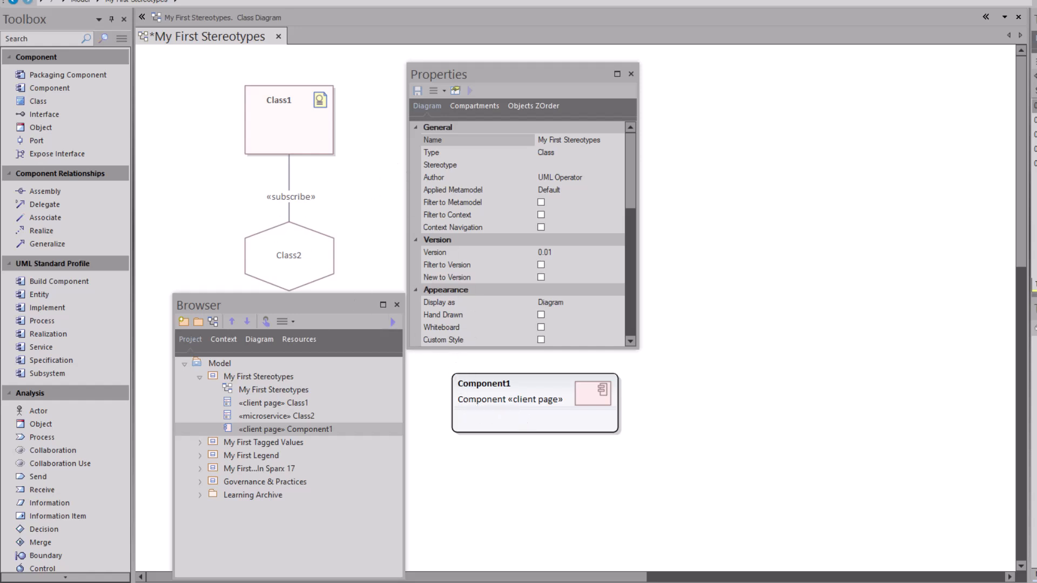
Step: Switch the toolset to Requirements, place a Requirement directly beneath Component1, and select it in the project tree
left_click(121, 40)
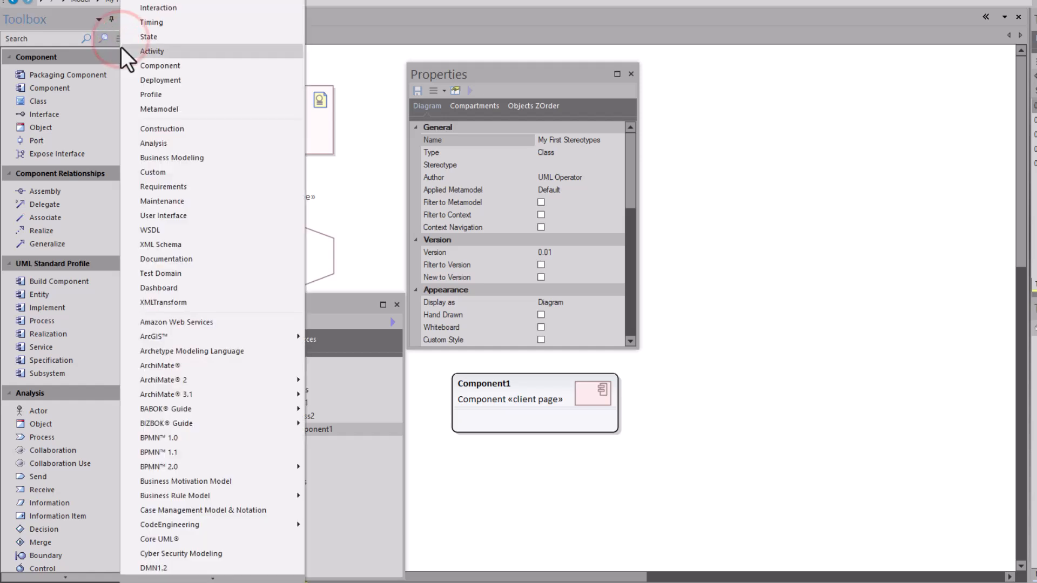
left_click(167, 187)
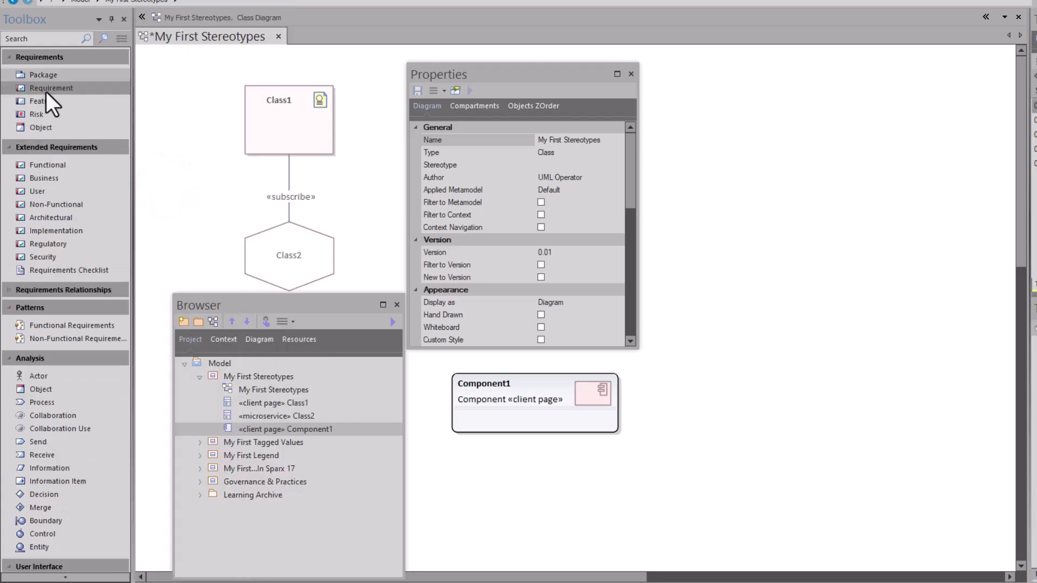
left_click_drag(46, 89, 473, 458)
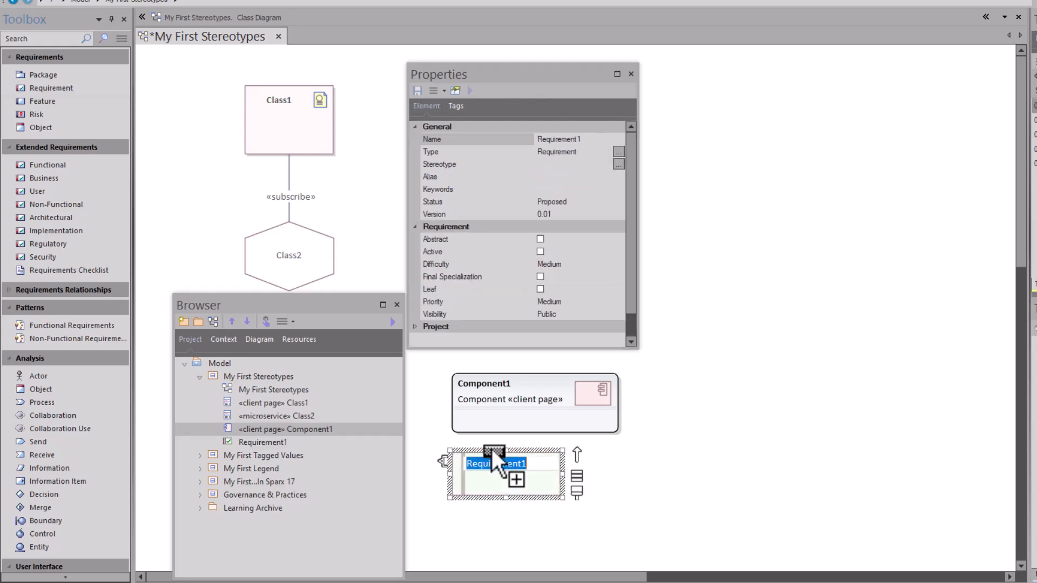
left_click(515, 486)
left_click_drag(516, 486, 514, 479)
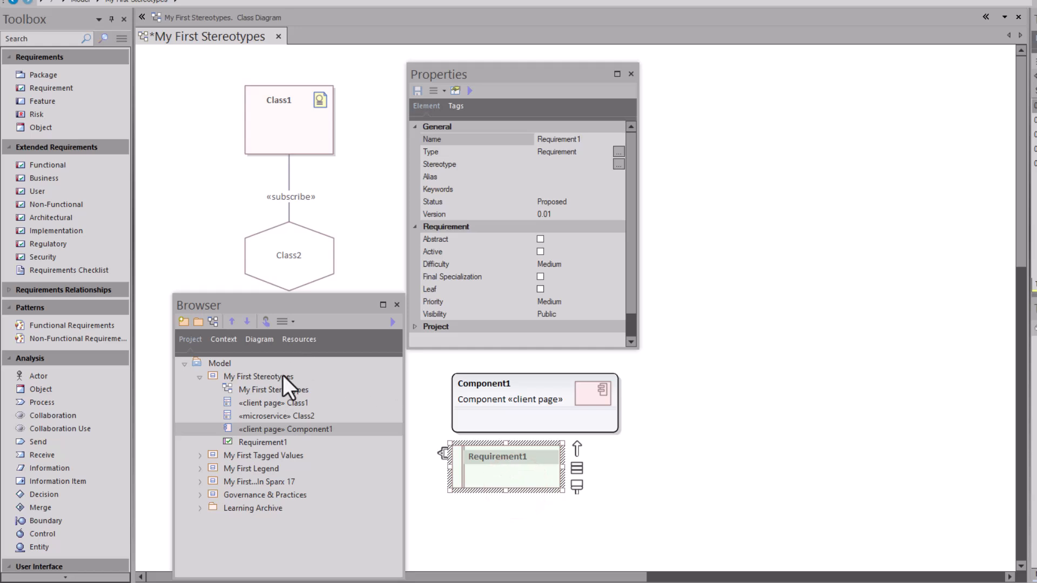
left_click(252, 443)
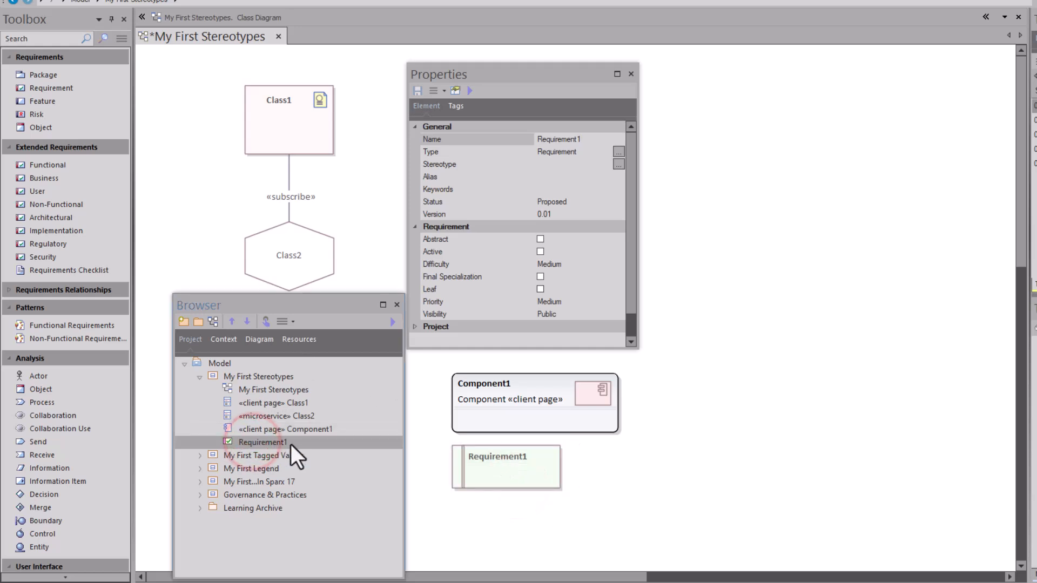
Step: Examine the Type options in Requirement1's full properties dialog and dismiss it without changes
double_click(481, 477)
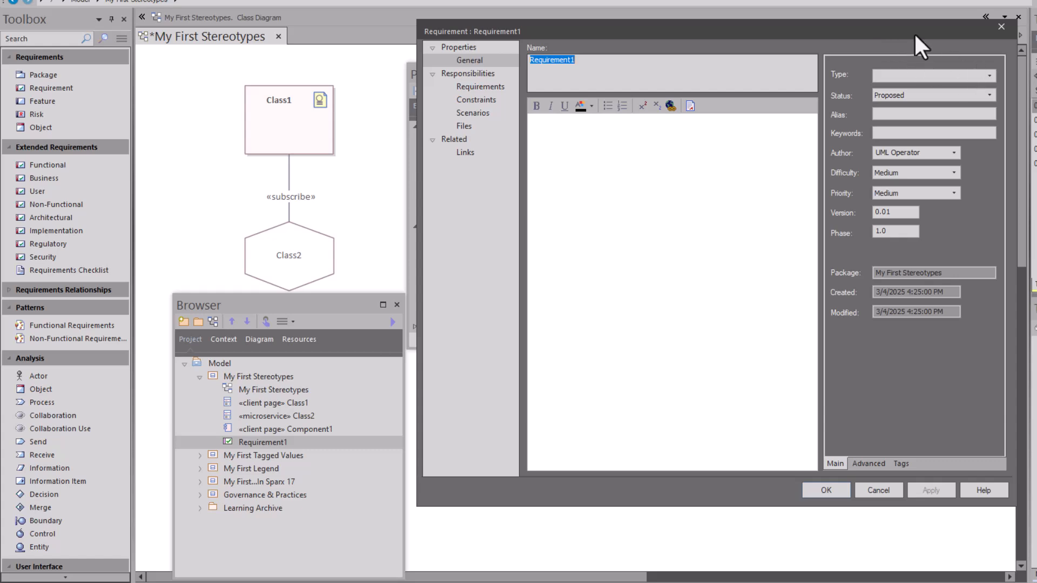
left_click(992, 74)
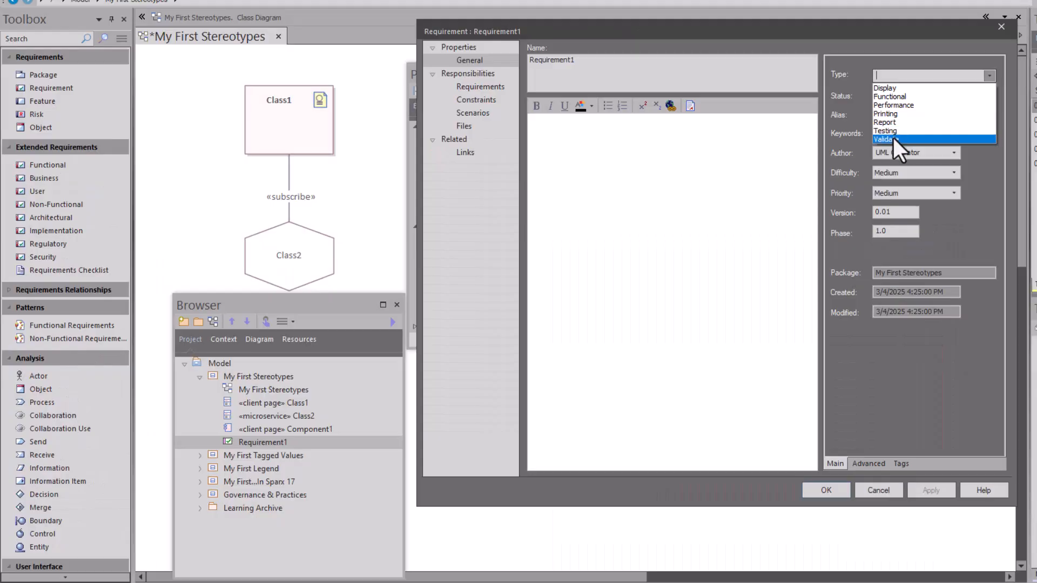
left_click(989, 75)
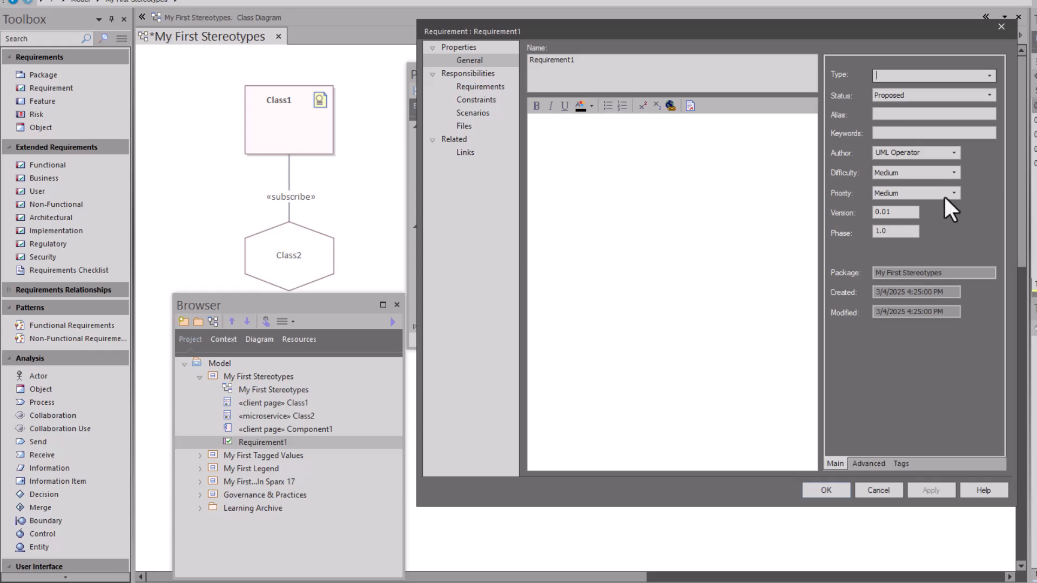
left_click(879, 491)
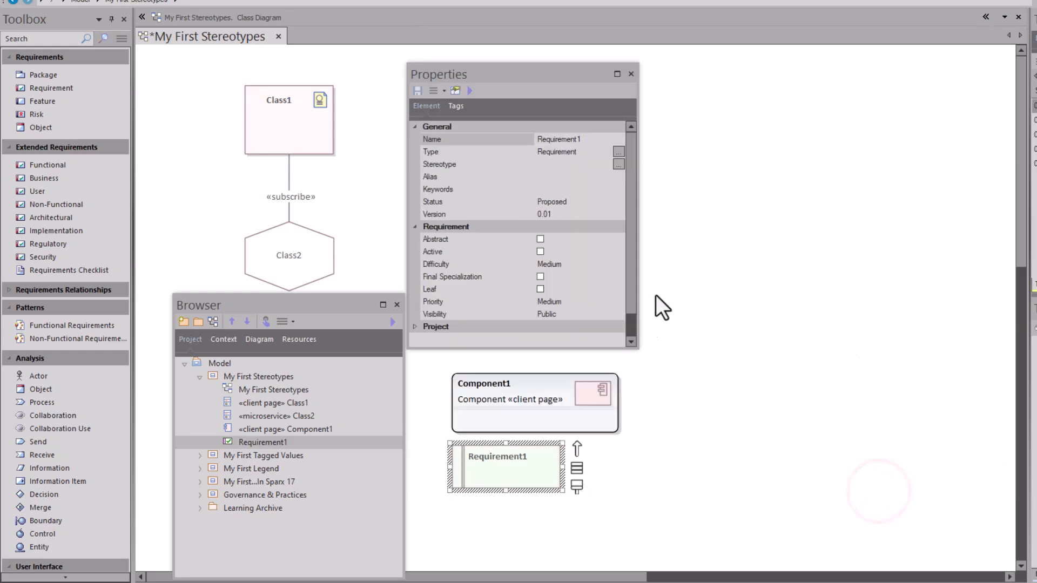
Step: Assign the client page stereotype to Requirement1 from All Perspectives, keeping the profile set to none
left_click(484, 478)
left_click(618, 164)
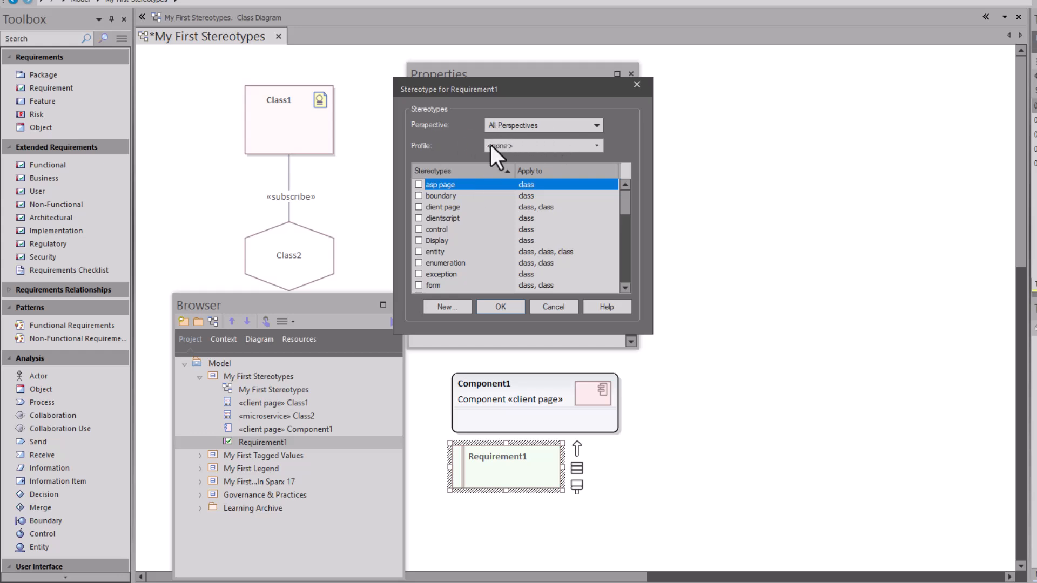
left_click(596, 146)
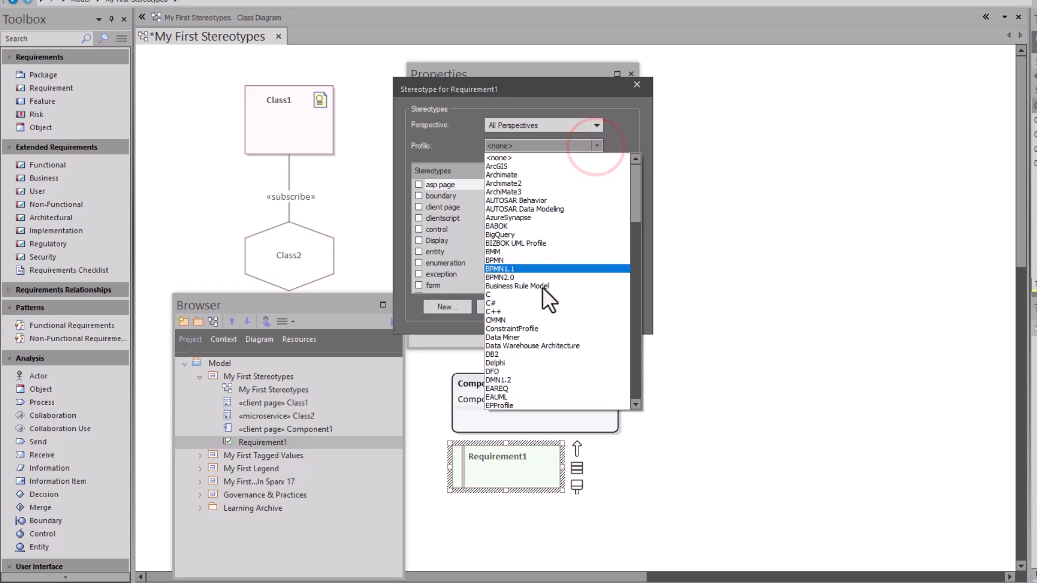
left_click(597, 144)
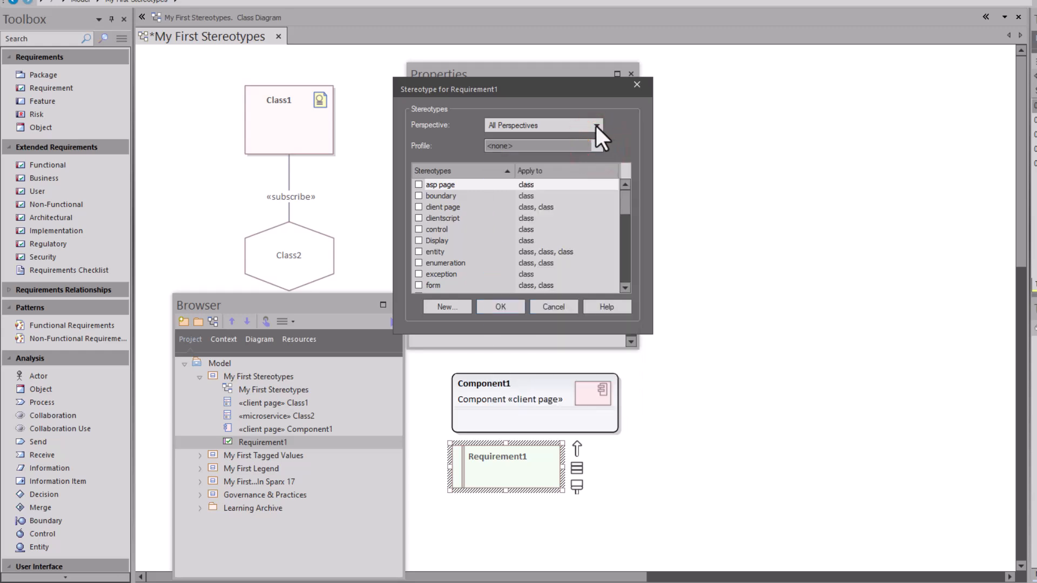
left_click(596, 125)
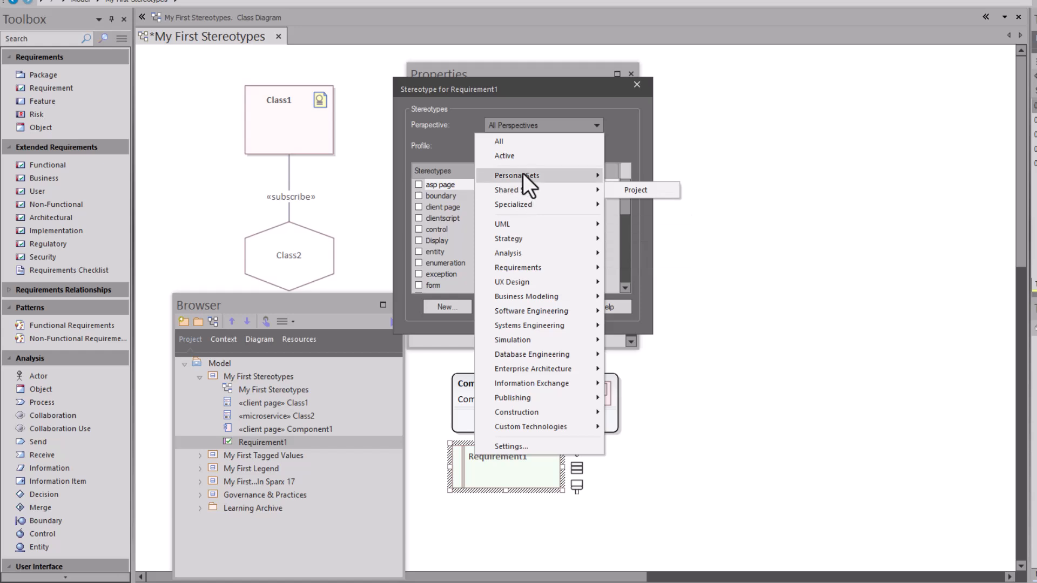
left_click(732, 176)
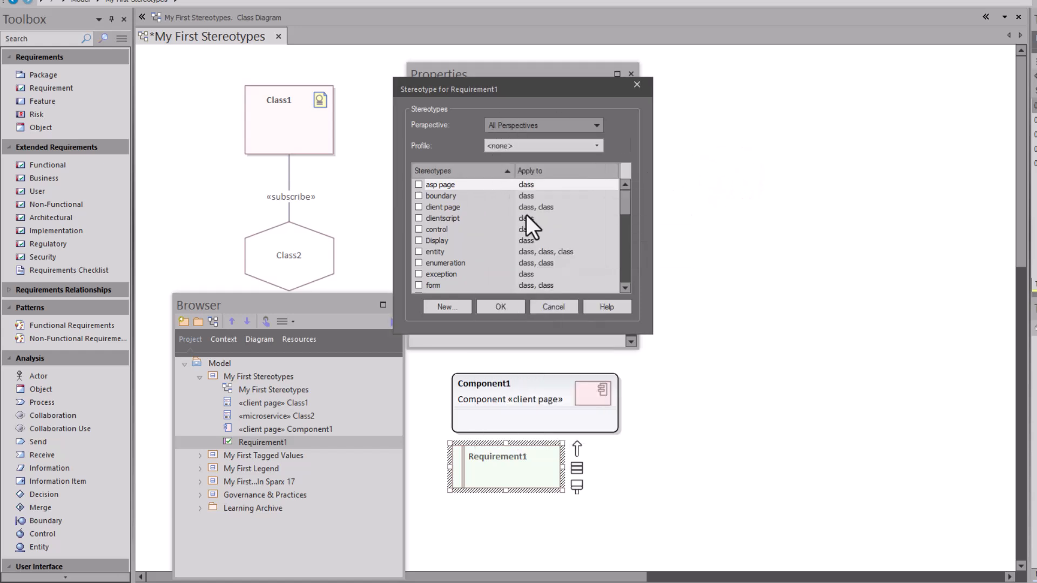
left_click(420, 207)
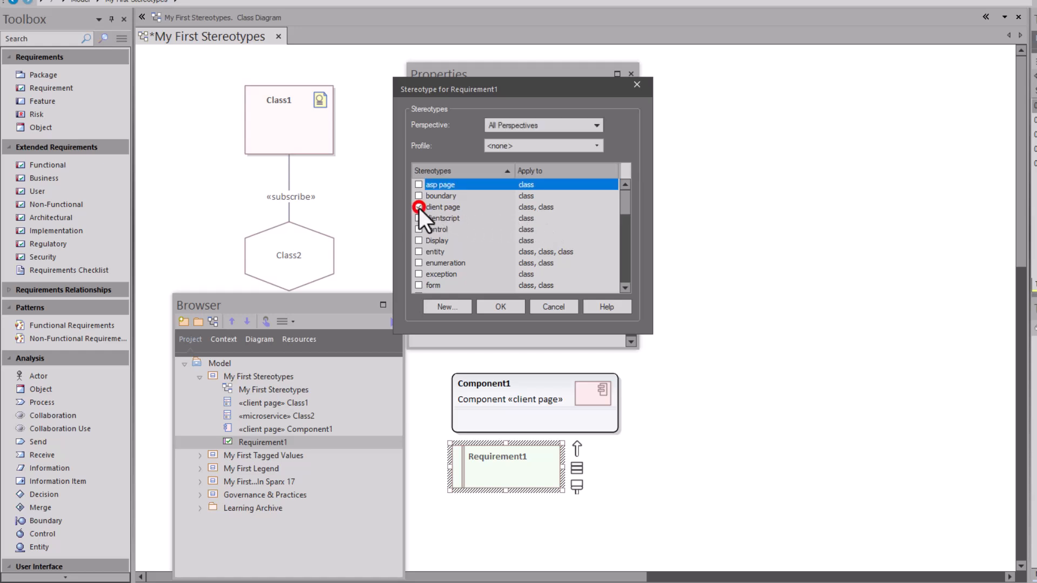
left_click(502, 304)
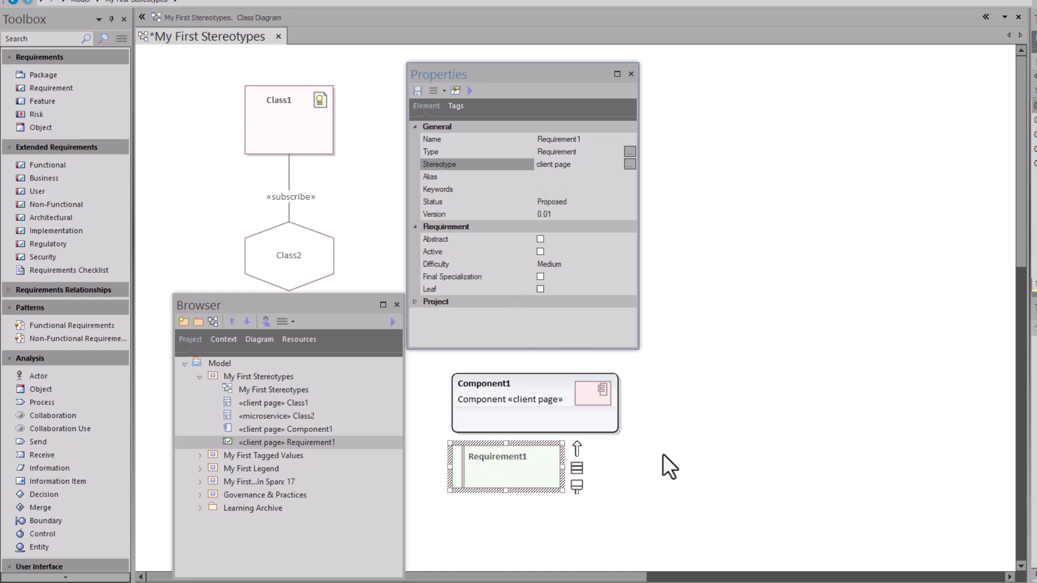
left_click(669, 466)
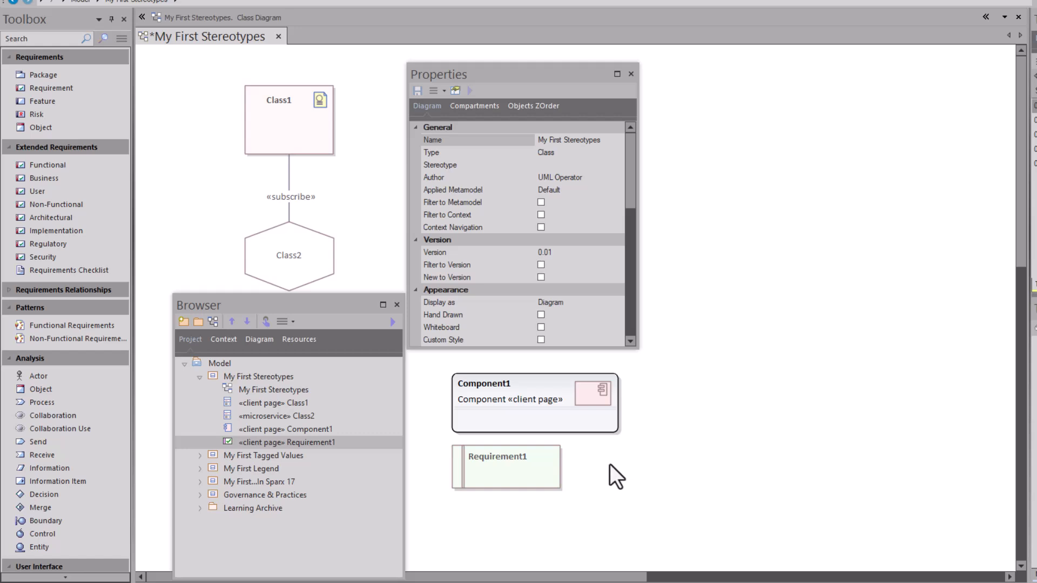
Step: Enable Info View for Requirement1 on the diagram
left_click(516, 471)
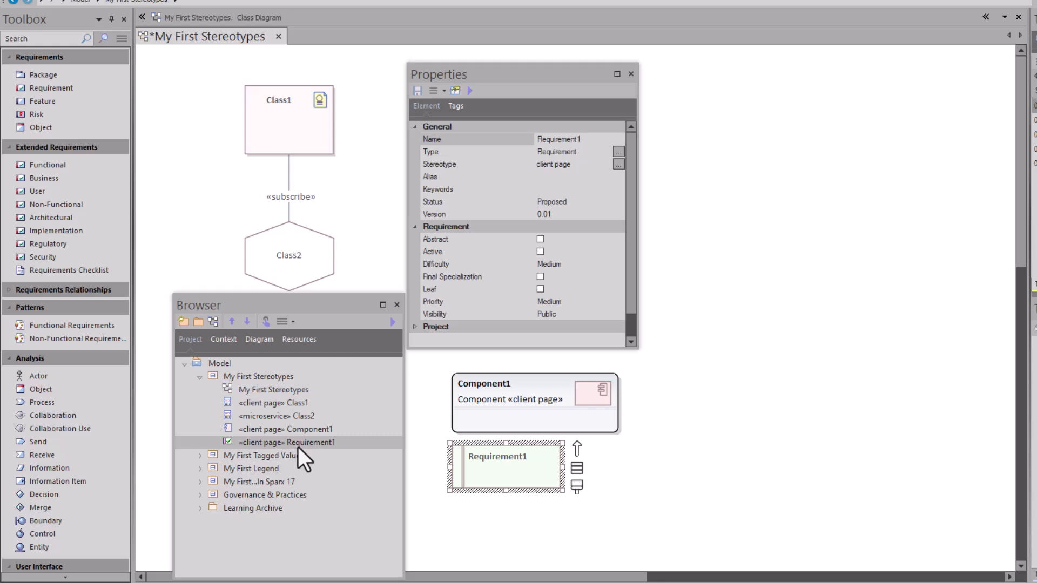
right_click(532, 470)
left_click(566, 200)
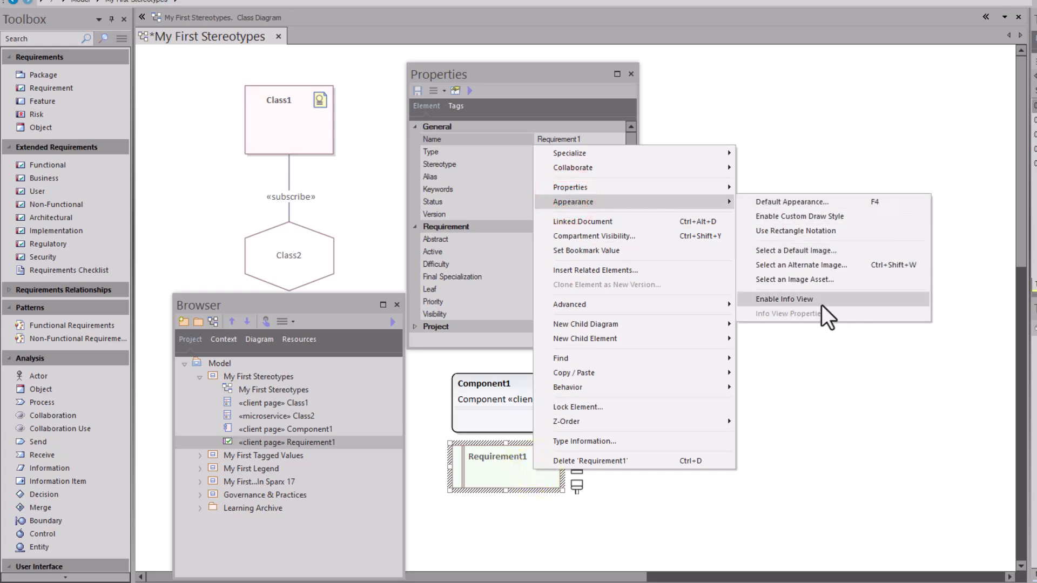
left_click(784, 299)
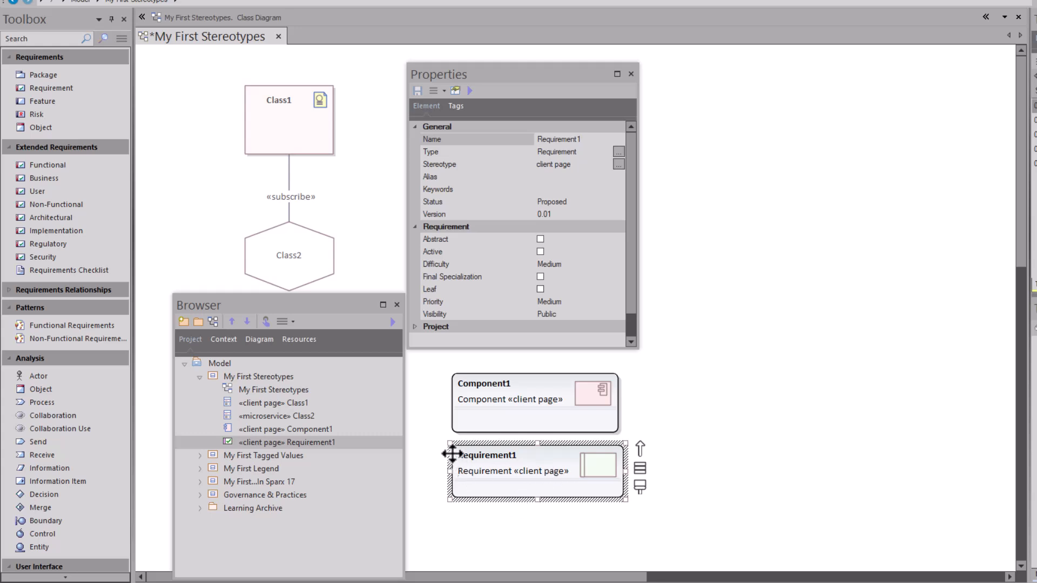
left_click(532, 511)
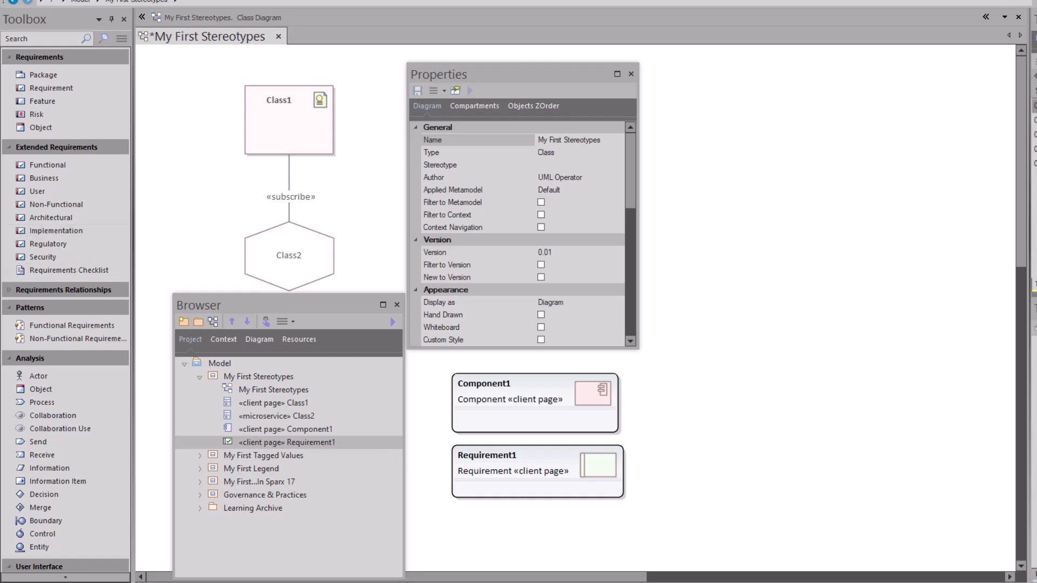
left_click(555, 463)
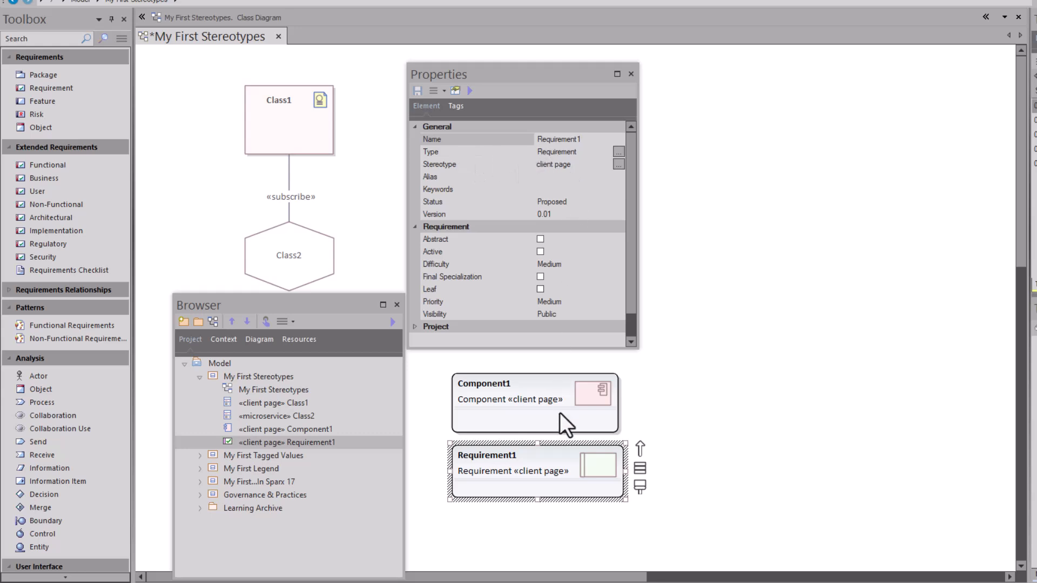
Step: Check Requirement1's Type value and its available options in the full properties dialog, and cancel without changes
double_click(544, 461)
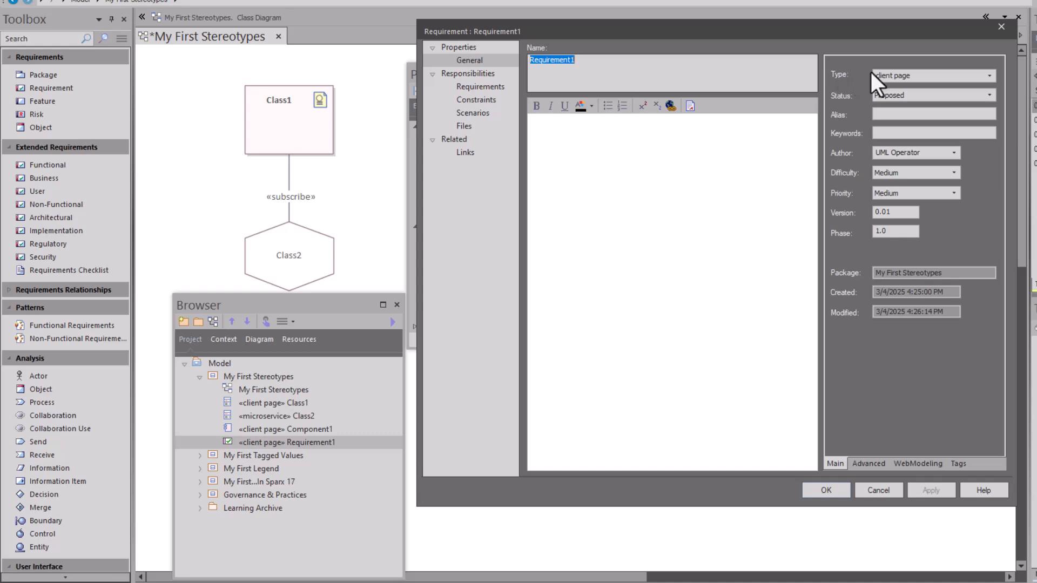
left_click(987, 75)
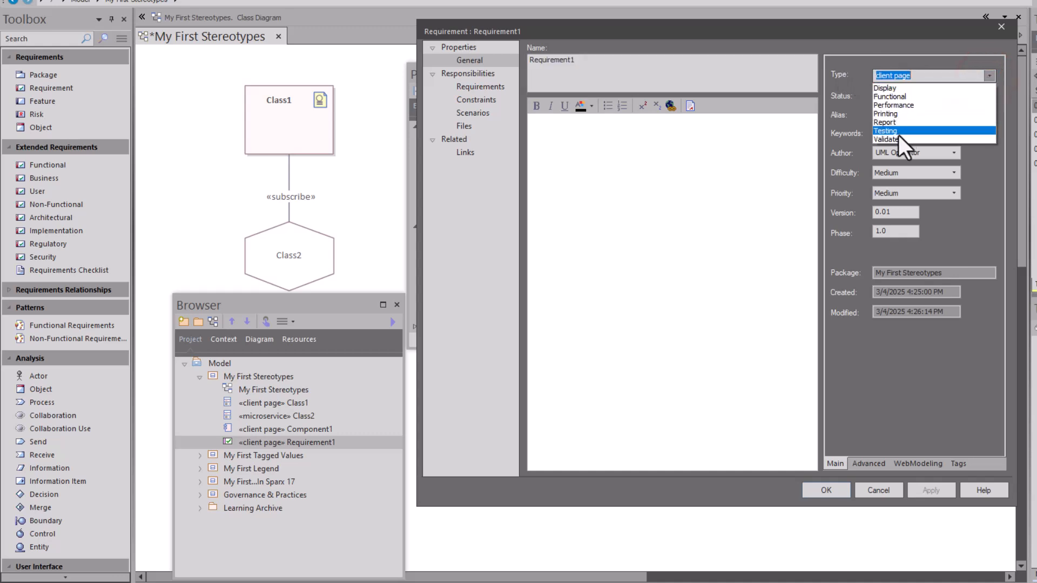
left_click(860, 69)
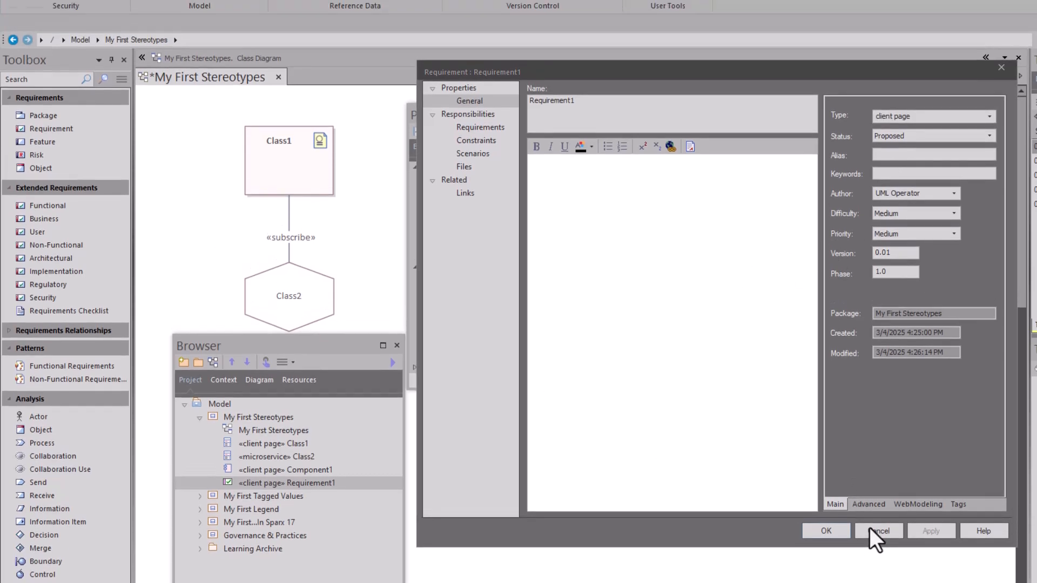
left_click(876, 489)
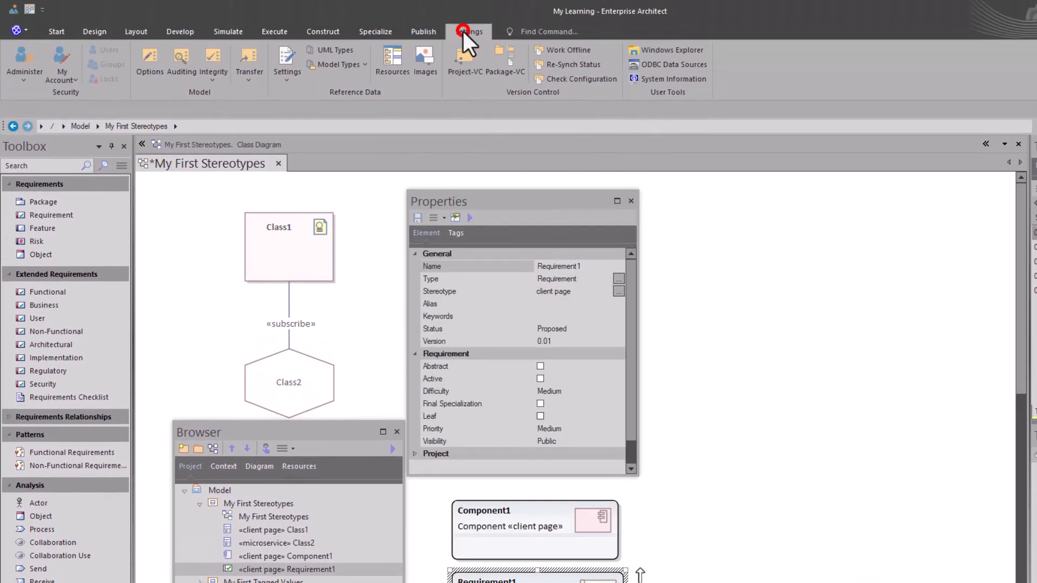
Step: Open the stereotype definitions in the UML Types settings and view the details of the client page stereotype
left_click(349, 50)
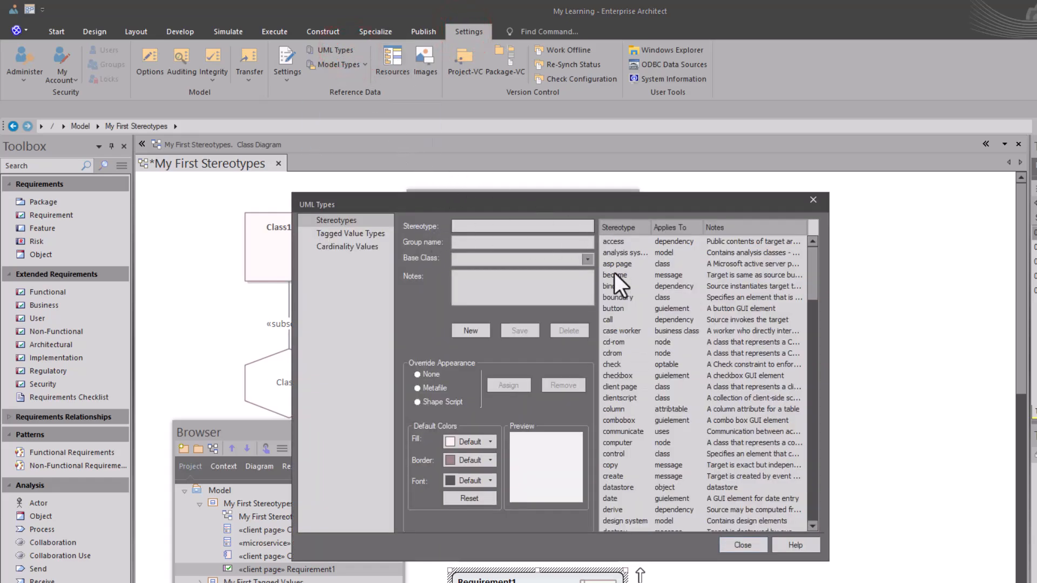
scroll(690, 300, "down", 1)
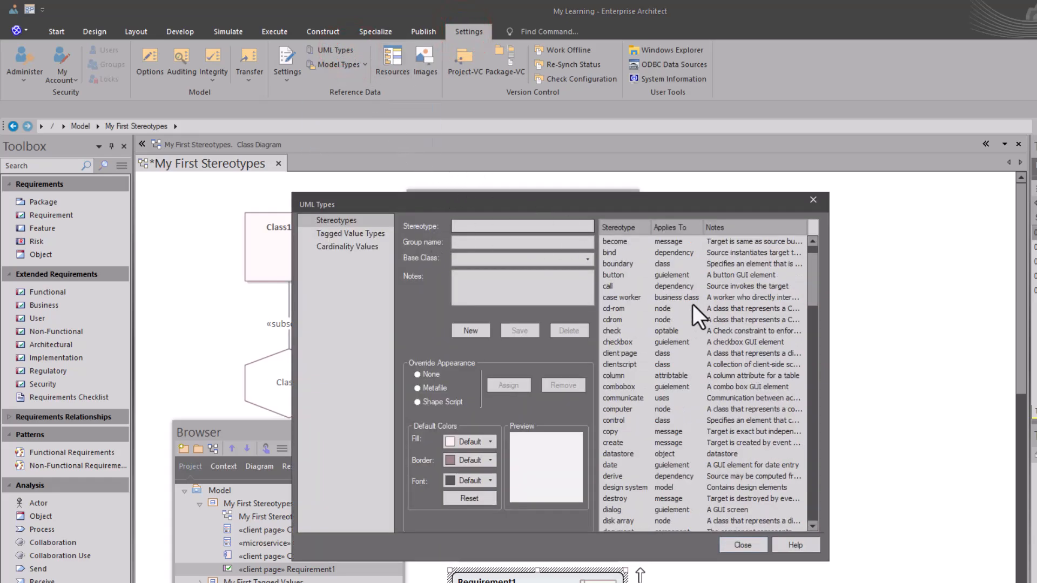
left_click(636, 355)
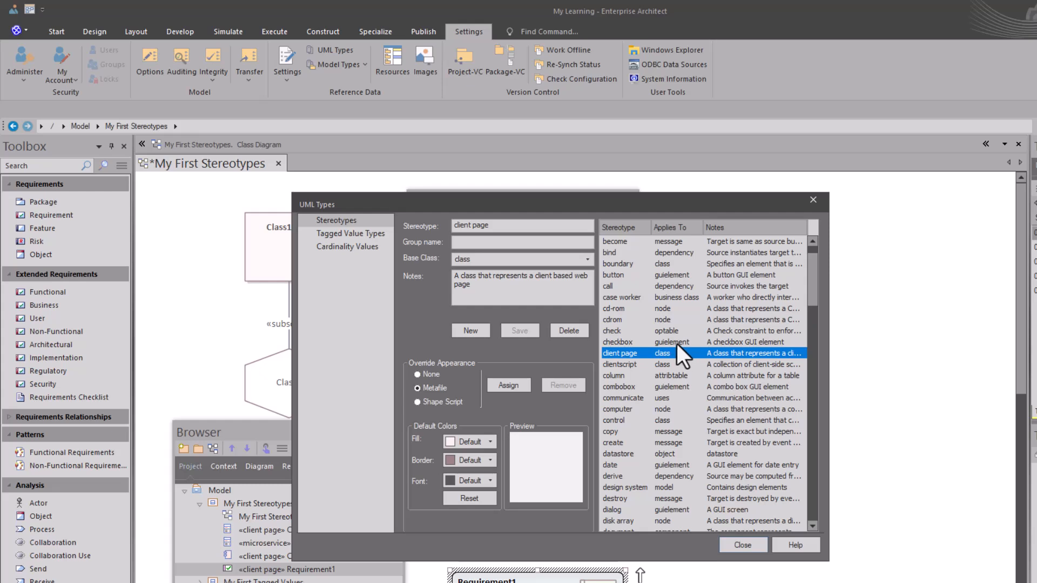
Step: Sort the stereotype definitions by Applies To and view the document stereotype for components
left_click(668, 229)
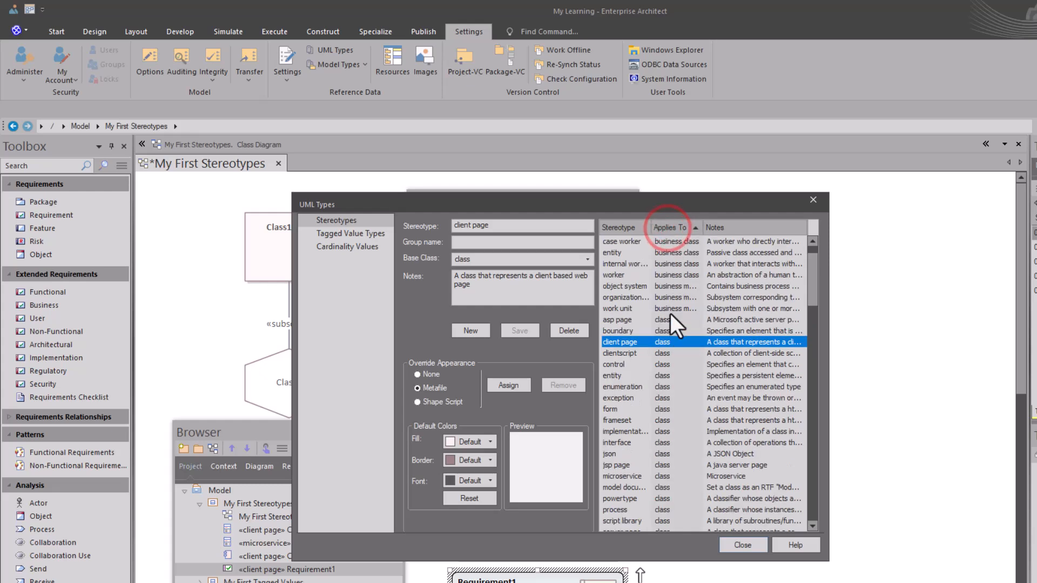
scroll(669, 349, "down", 5)
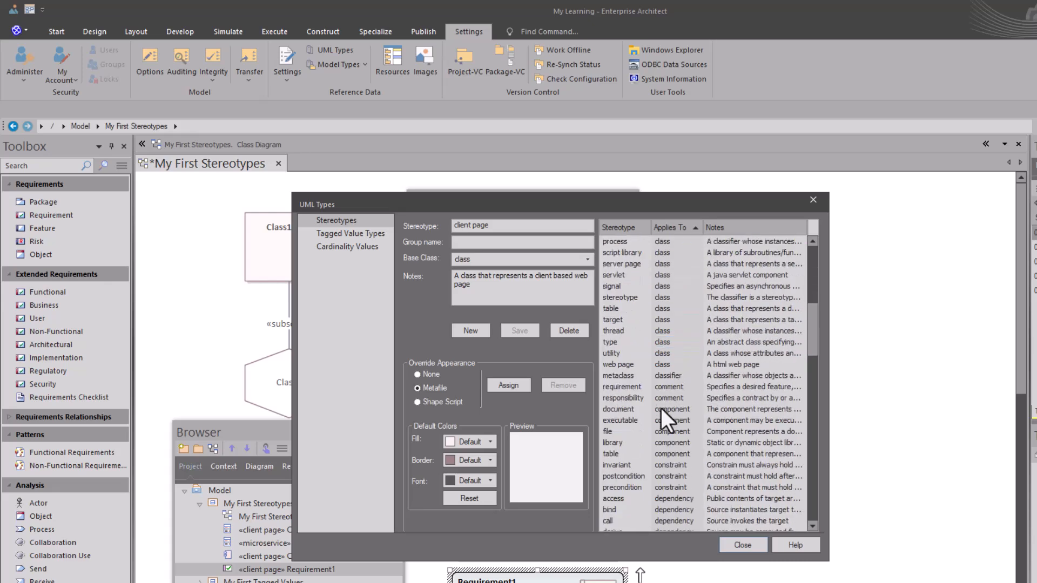
left_click(661, 409)
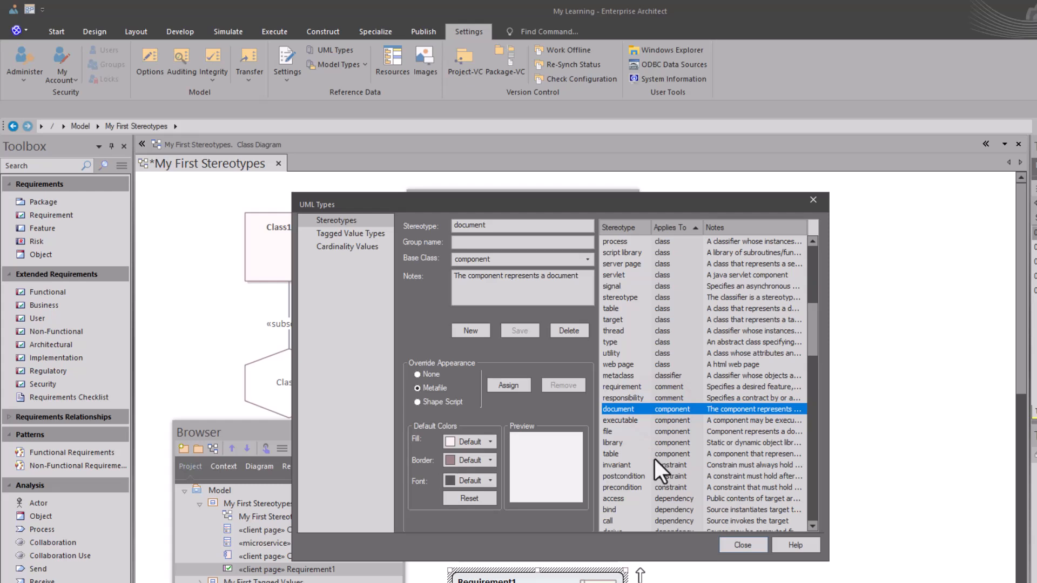
Step: Find the stereotypes that apply to requirements and compare the Functional and Testing definitions
scroll(654, 467, "down", 1)
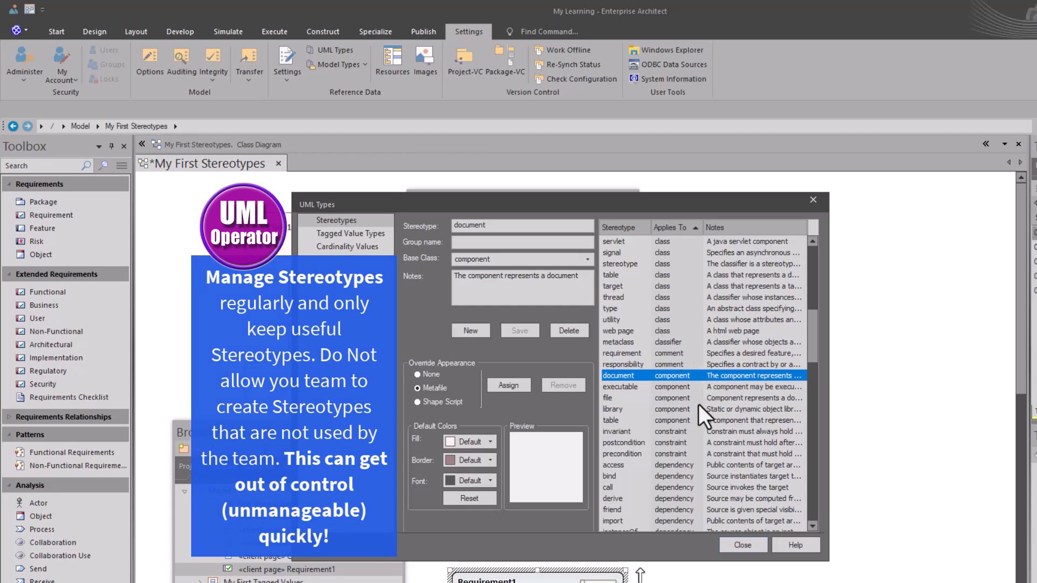
scroll(685, 399, "down", 4)
scroll(686, 400, "down", 4)
left_click_drag(808, 390, 795, 508)
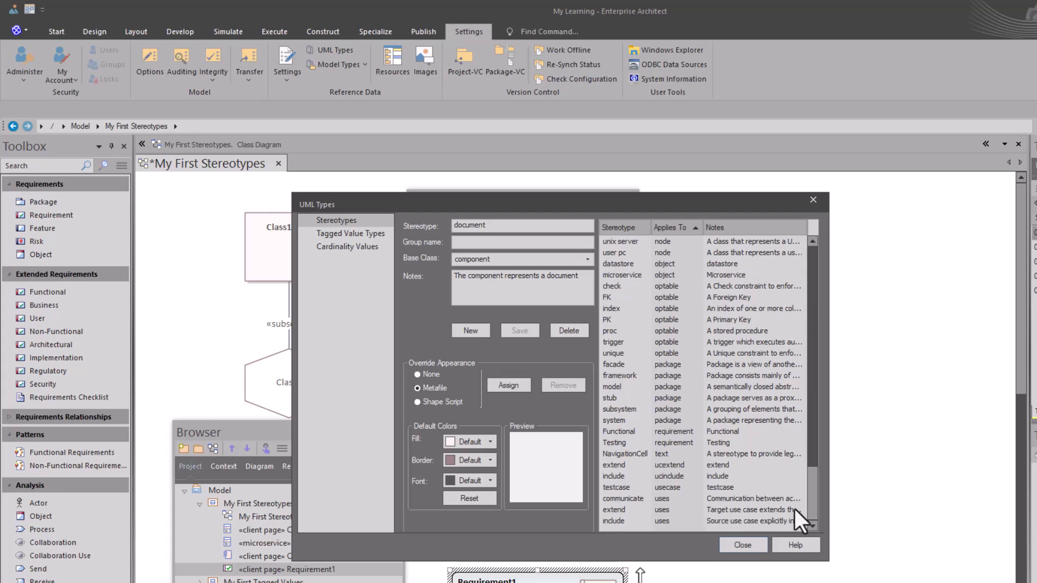
left_click(669, 442)
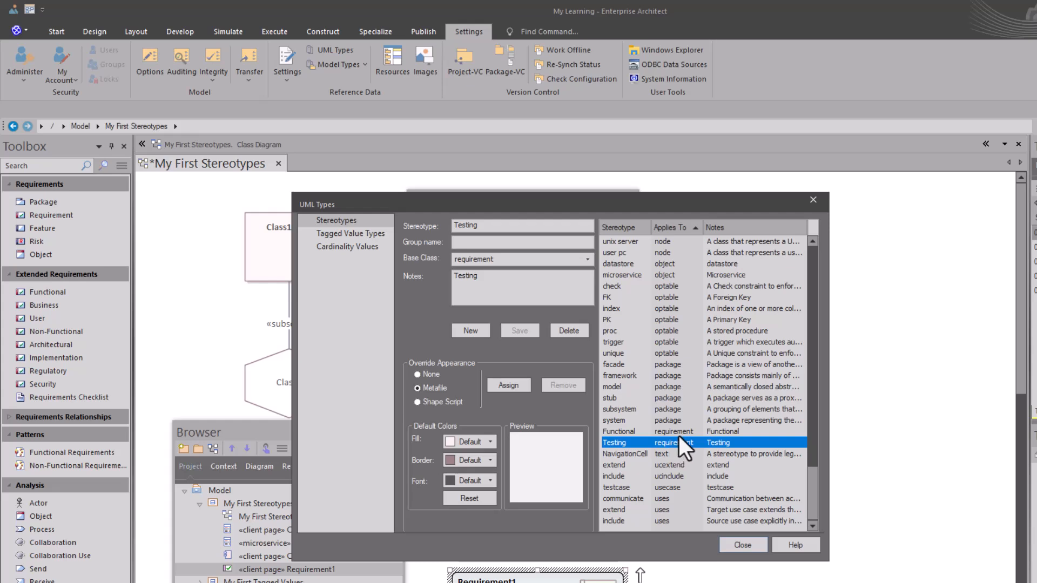
left_click(679, 432)
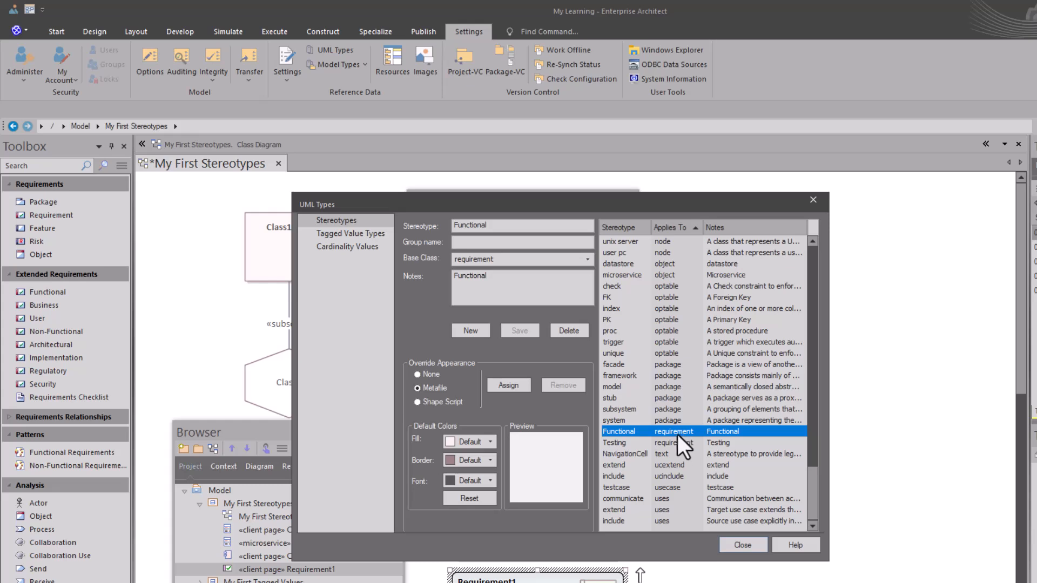
left_click(673, 443)
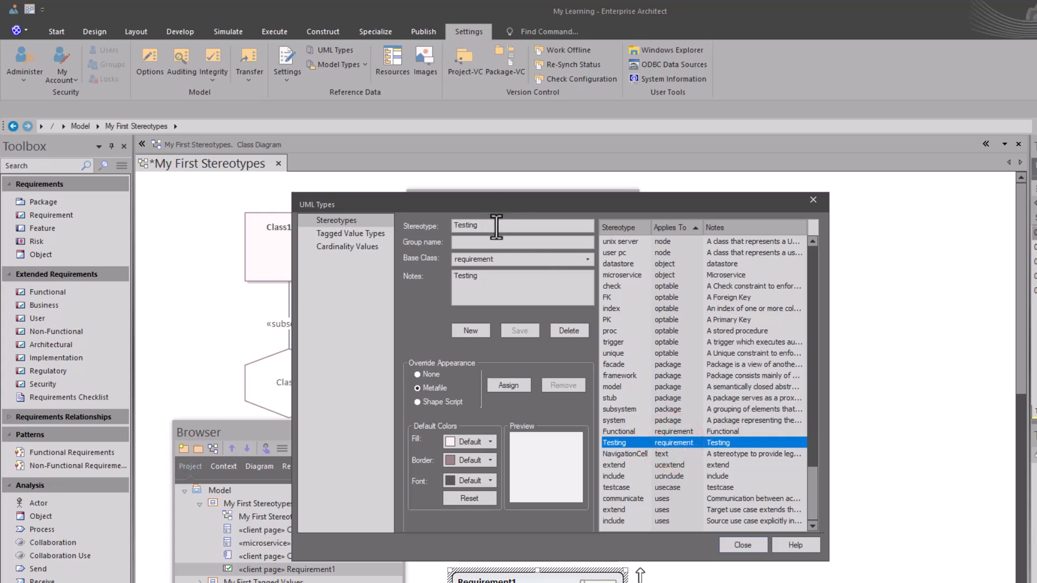
double_click(496, 225)
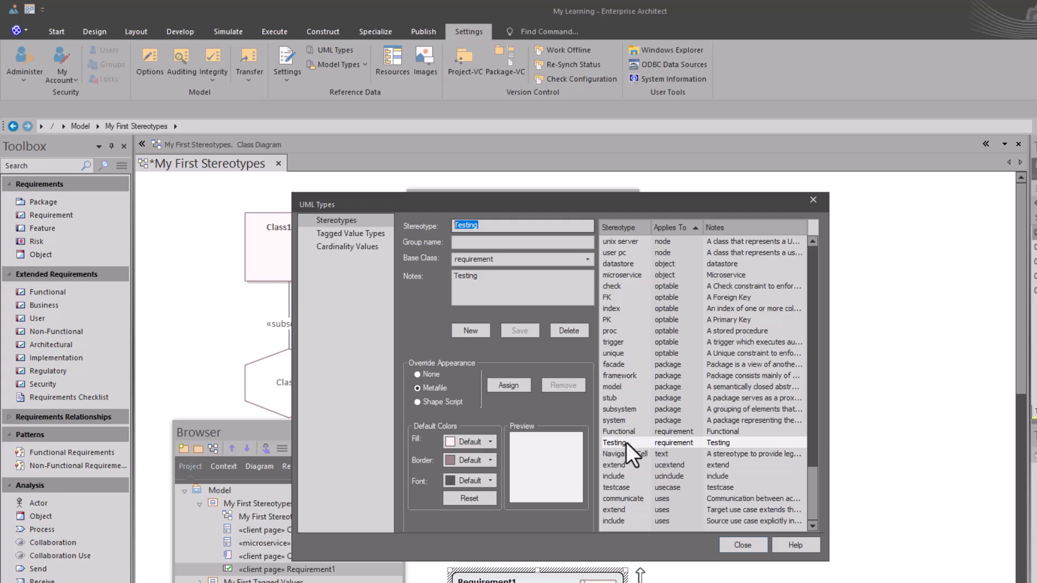
scroll(625, 416, "up", 4)
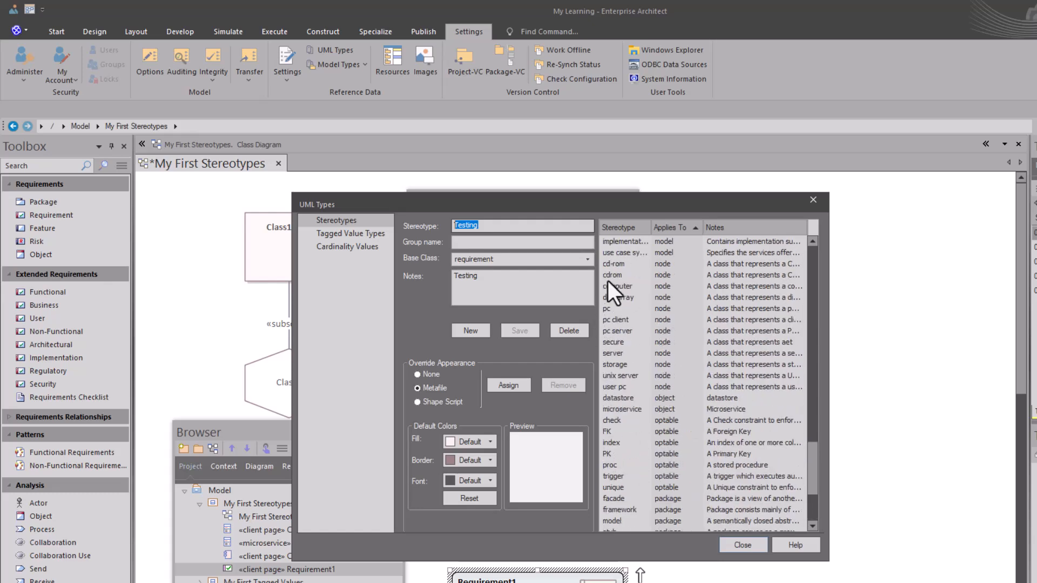
scroll(607, 280, "up", 3)
scroll(612, 280, "down", 7)
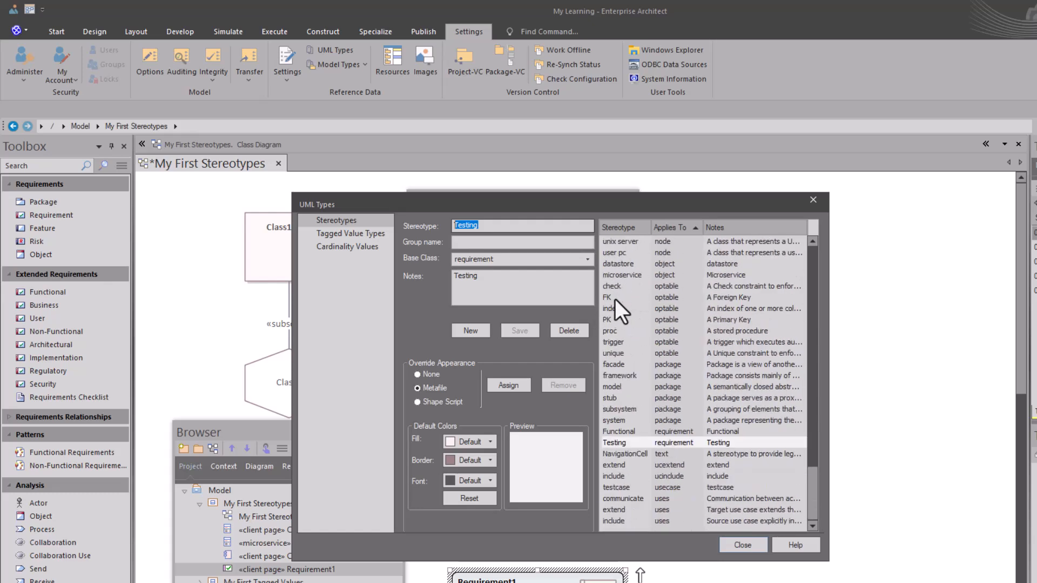
left_click(628, 432)
left_click(628, 441)
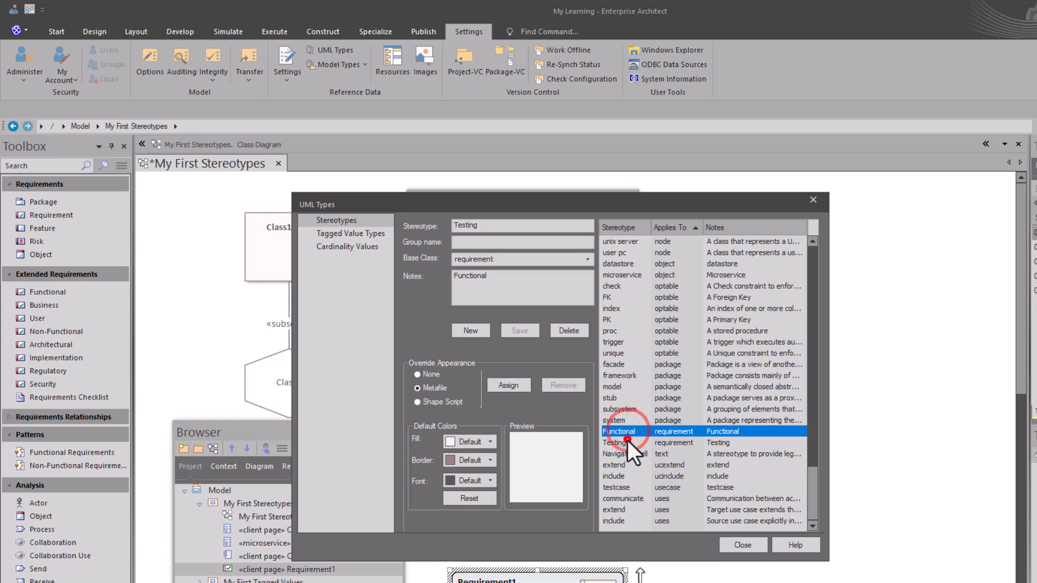
left_click(625, 431)
left_click(625, 441)
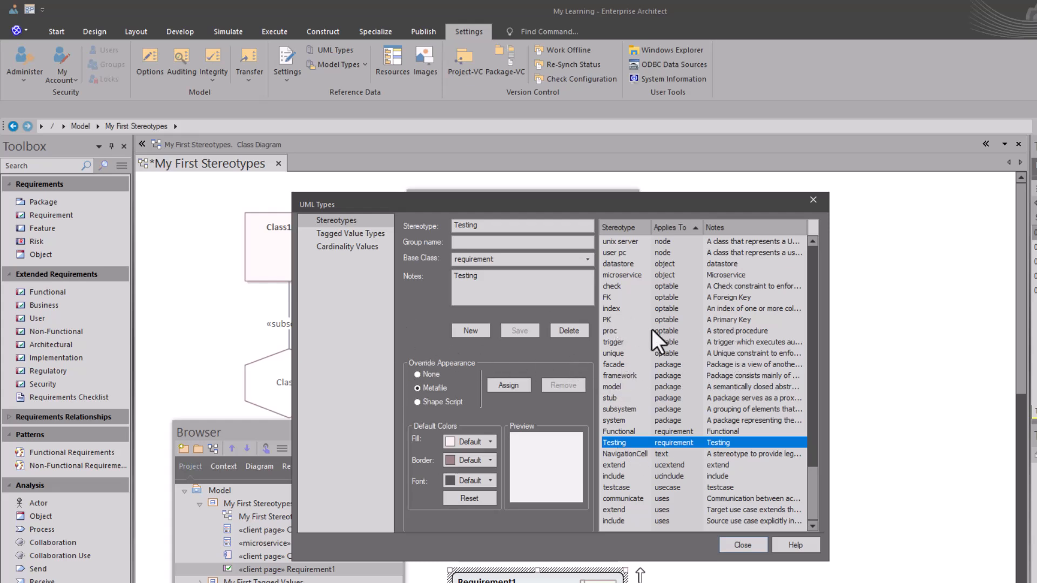
Step: Start a new stereotype definition named client page, checking the name's spelling against the stereotype list sorted by name
left_click(470, 331)
left_click(467, 226)
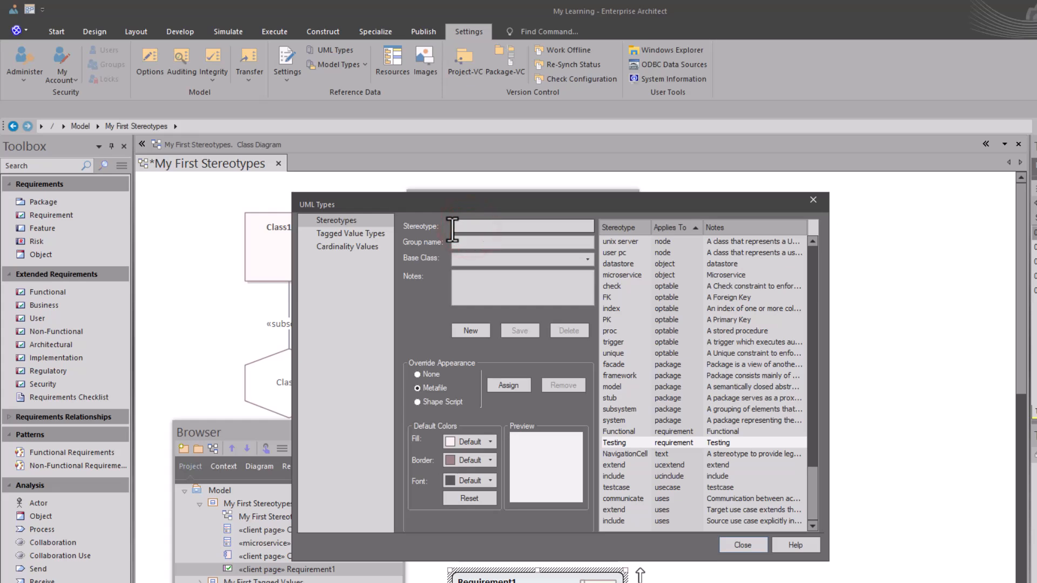
type("client-page")
left_click_drag(812, 498, 788, 271)
left_click(615, 228)
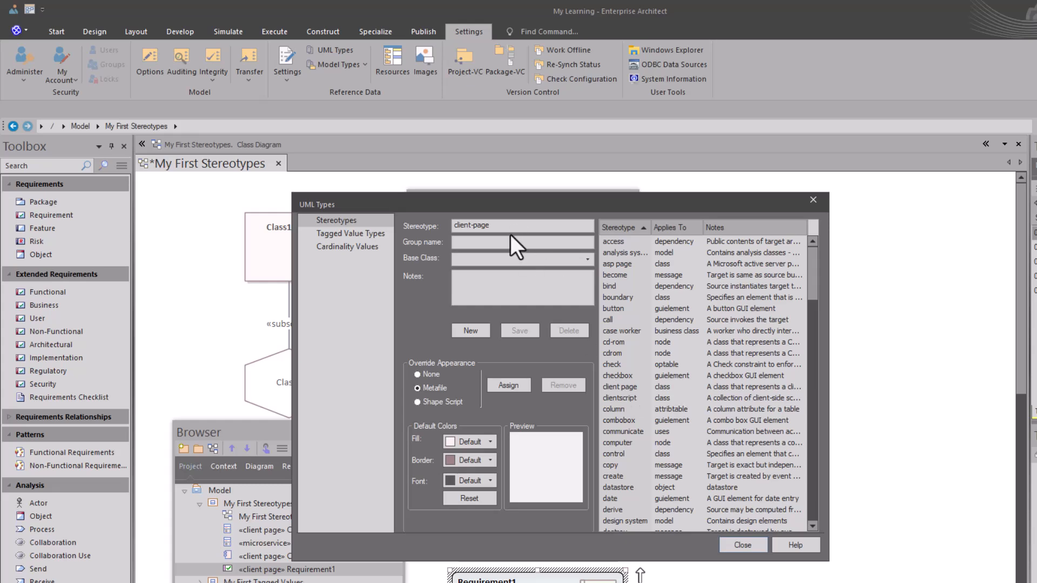
left_click(471, 227)
left_click(525, 248)
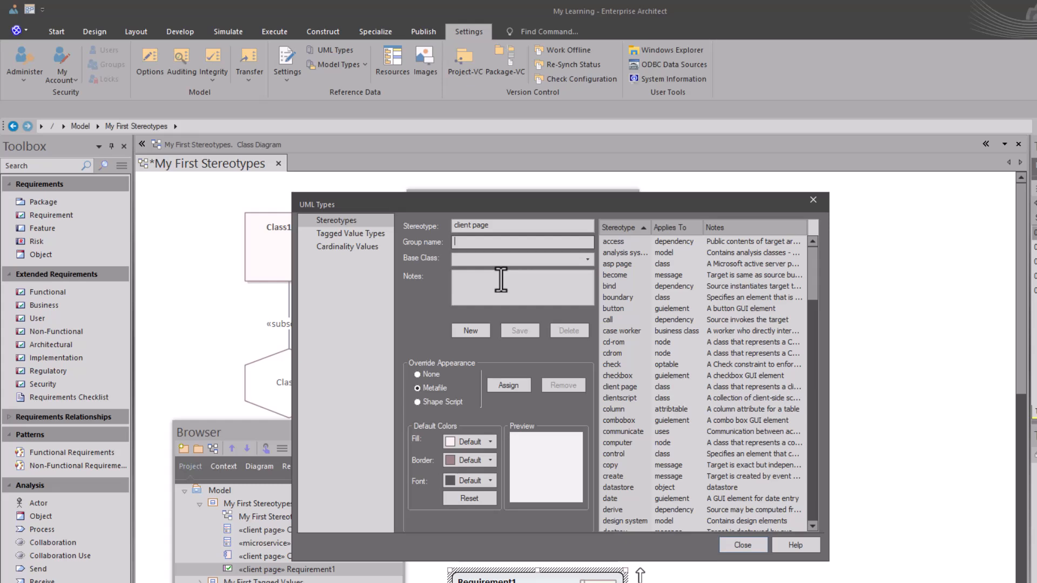
Step: Set the base class of the new client page stereotype to requirement
left_click(493, 260)
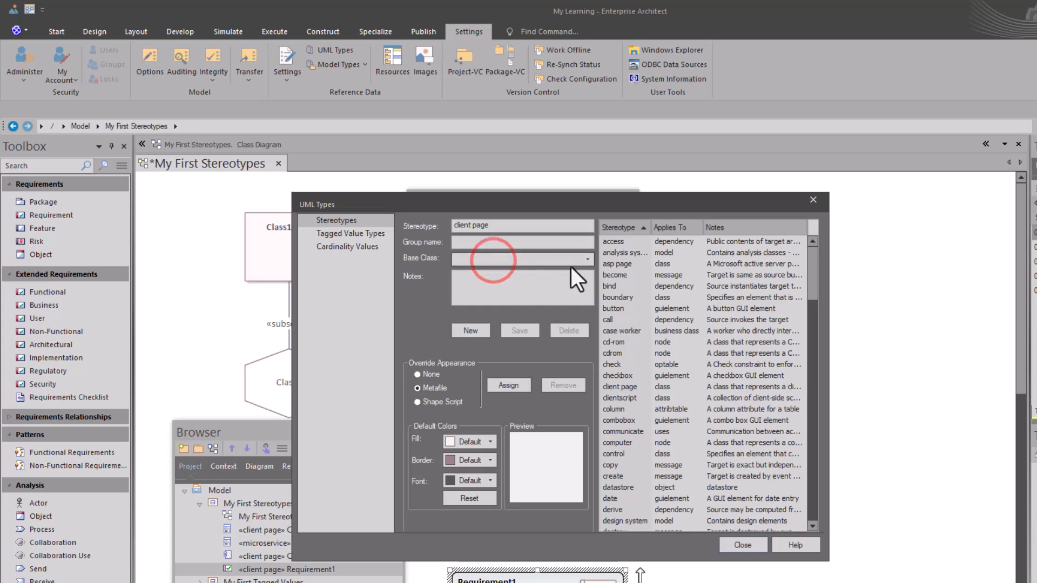
left_click(585, 259)
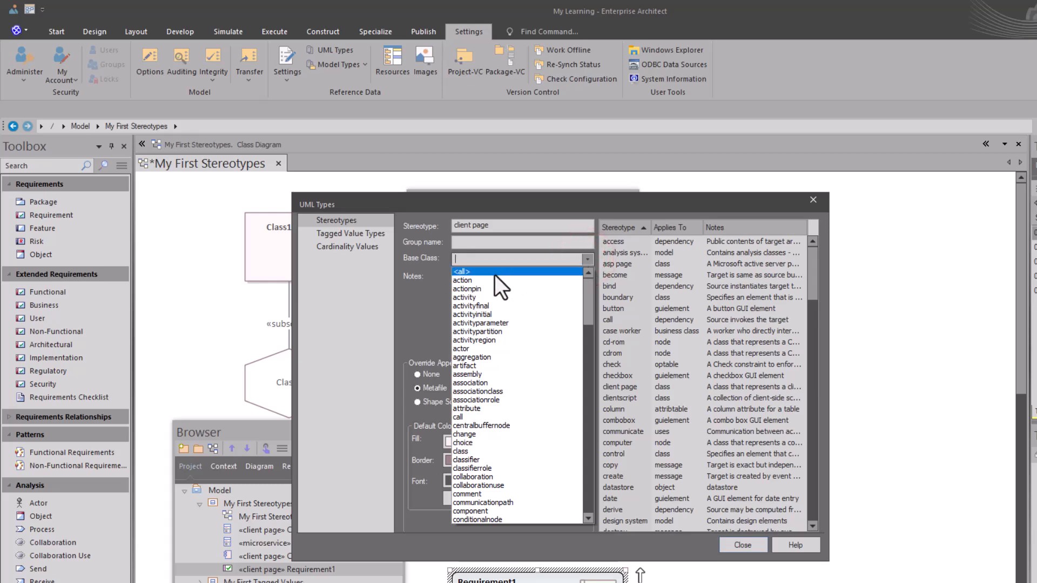
scroll(478, 390, "down", 5)
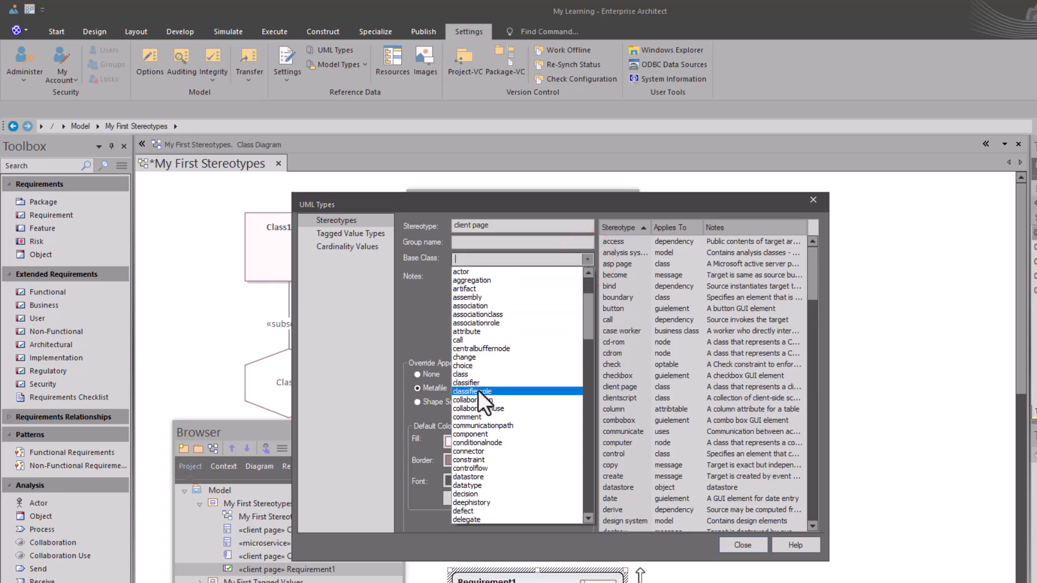
scroll(478, 391, "down", 7)
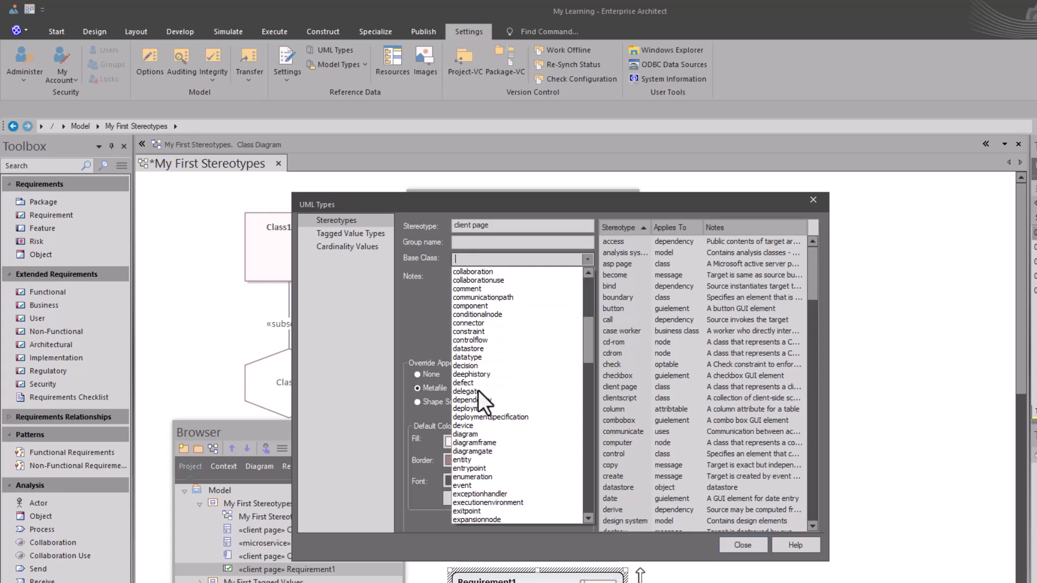
scroll(478, 391, "down", 11)
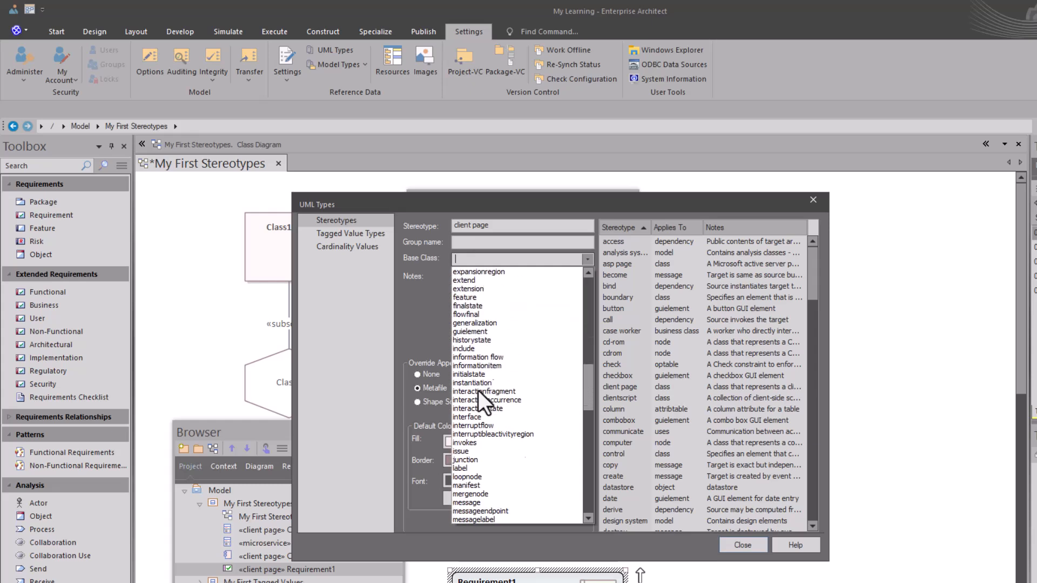
scroll(478, 390, "down", 4)
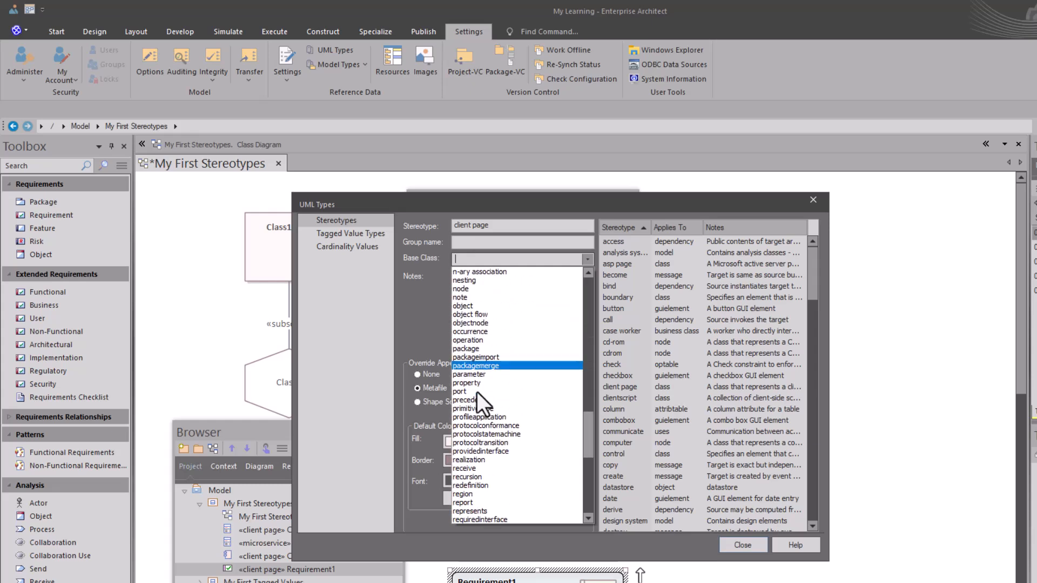
scroll(487, 438, "down", 2)
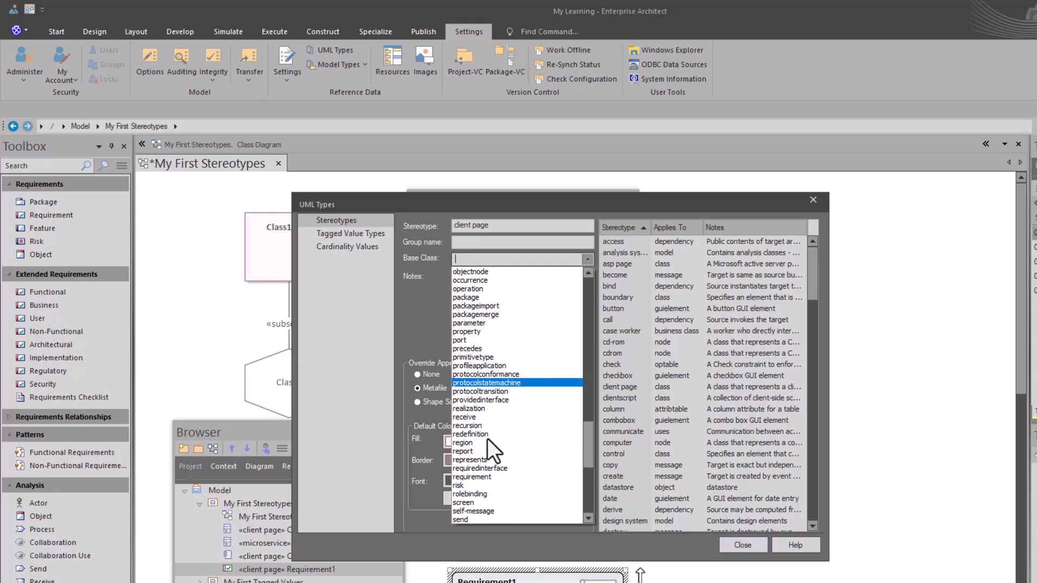
left_click(472, 477)
Step: Enter the note "Test st for a Req Item" for the new stereotype and save the definition
left_click(508, 290)
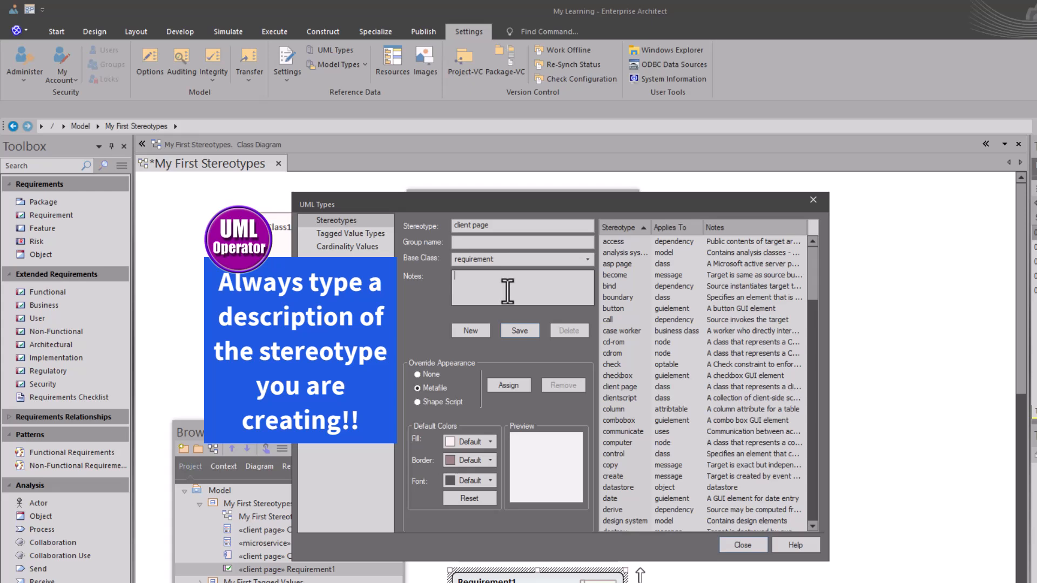
type("Test")
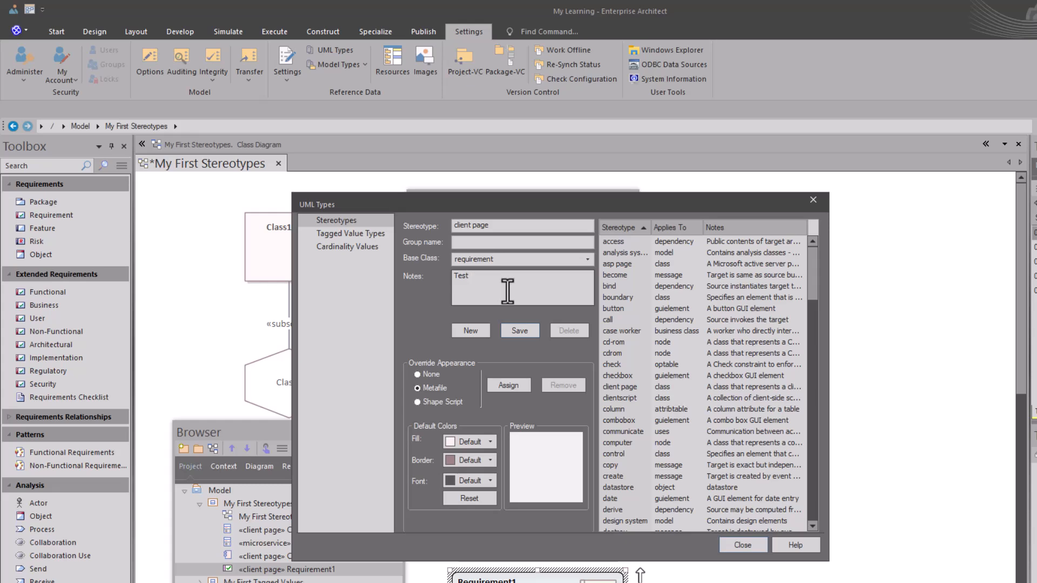
type("st for a Req Item")
left_click(519, 331)
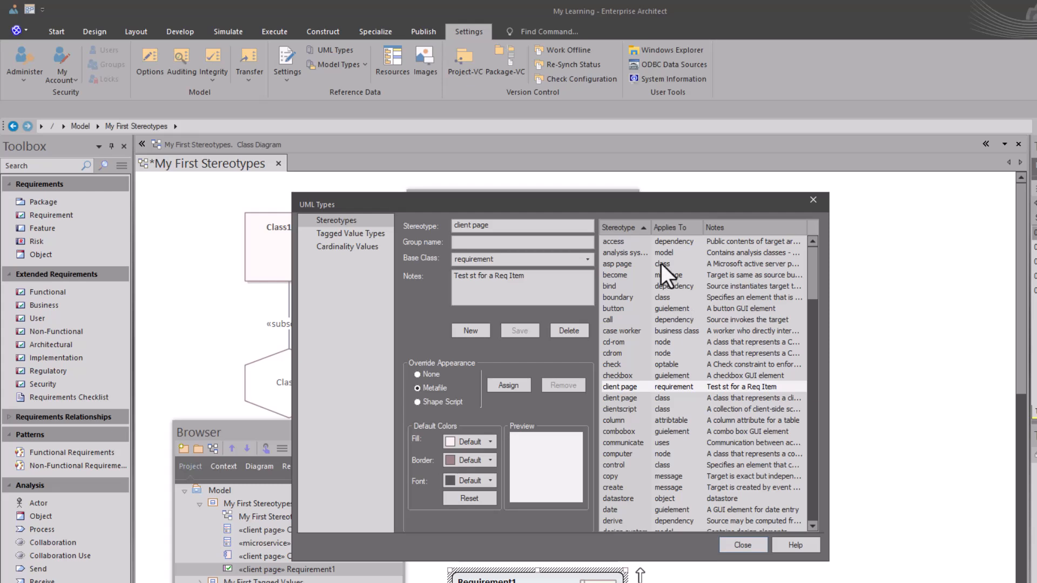
Step: Compare the client page definitions for class and requirement, and close the UML Types settings
left_click(622, 397)
left_click(627, 409)
left_click(623, 398)
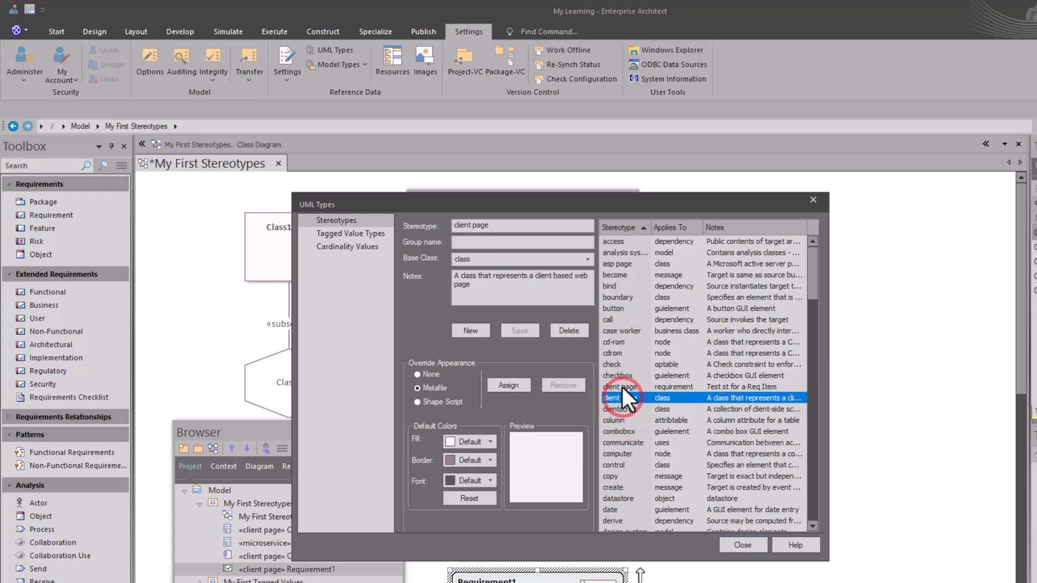
left_click(622, 388)
left_click(627, 398)
key("Escape")
Step: Move the Browser window beside Properties and shift Component1 and Requirement1 below Class2 to free diagram space
left_click_drag(316, 432, 790, 199)
left_click_drag(501, 532, 197, 469)
left_click_drag(486, 578, 185, 536)
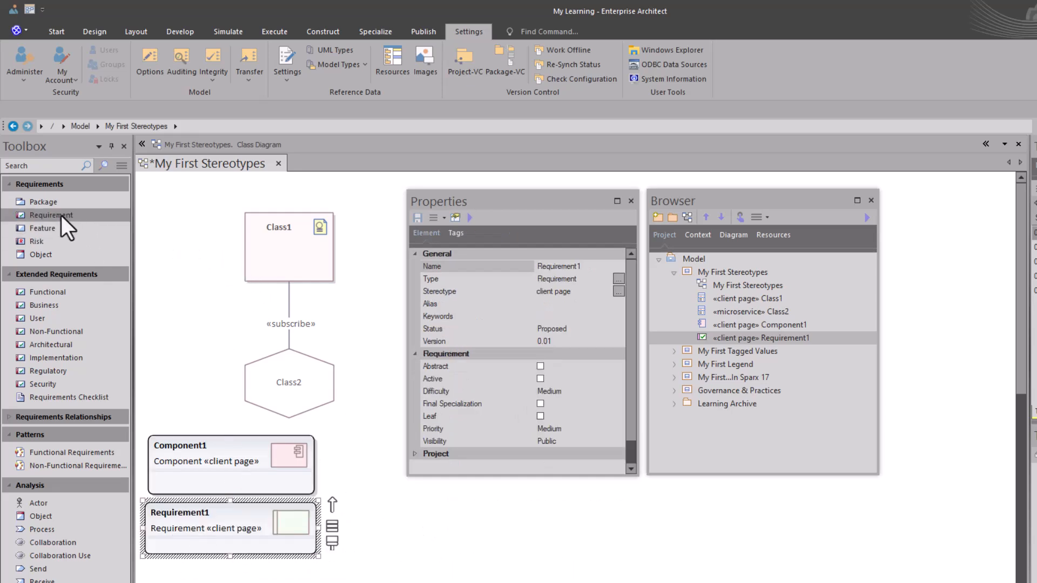
Step: Add a new requirement to the diagram beside Requirement1, keeping its default name
left_click_drag(60, 215, 362, 497)
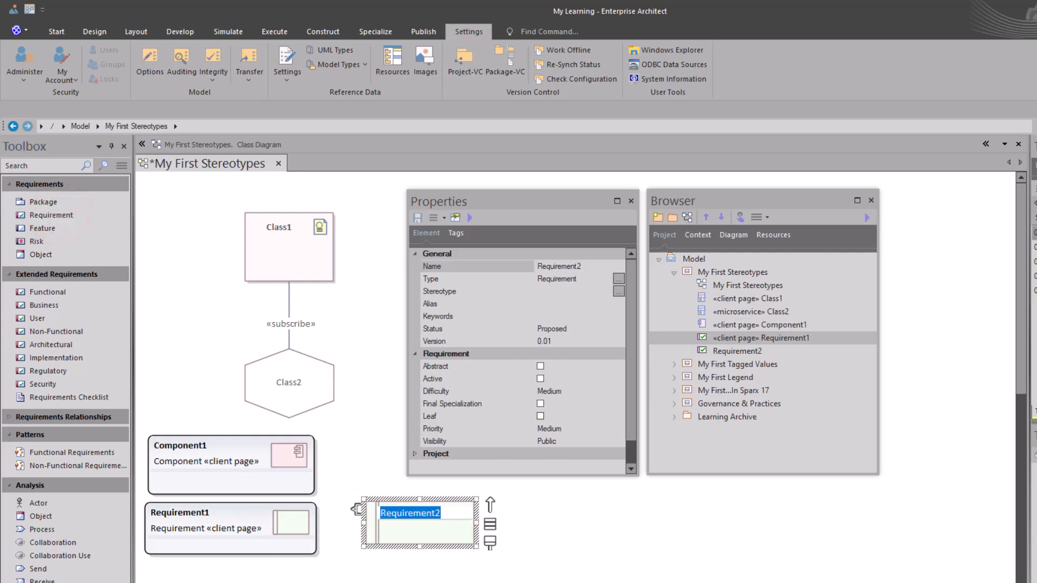
left_click(394, 582)
left_click(403, 537)
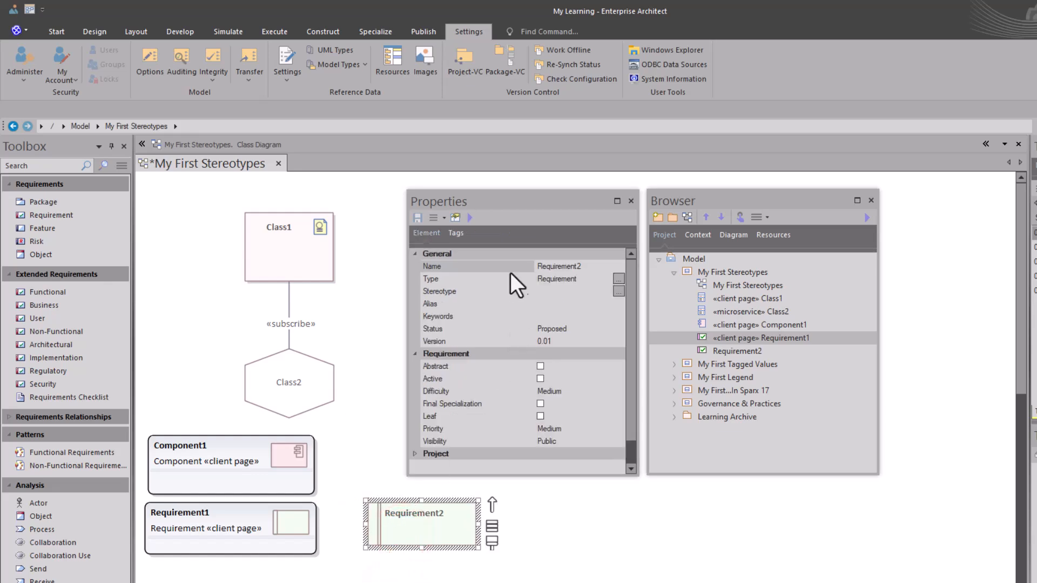
Step: Check the Type options in Requirement2's full properties dialog and leave without choosing one
double_click(433, 536)
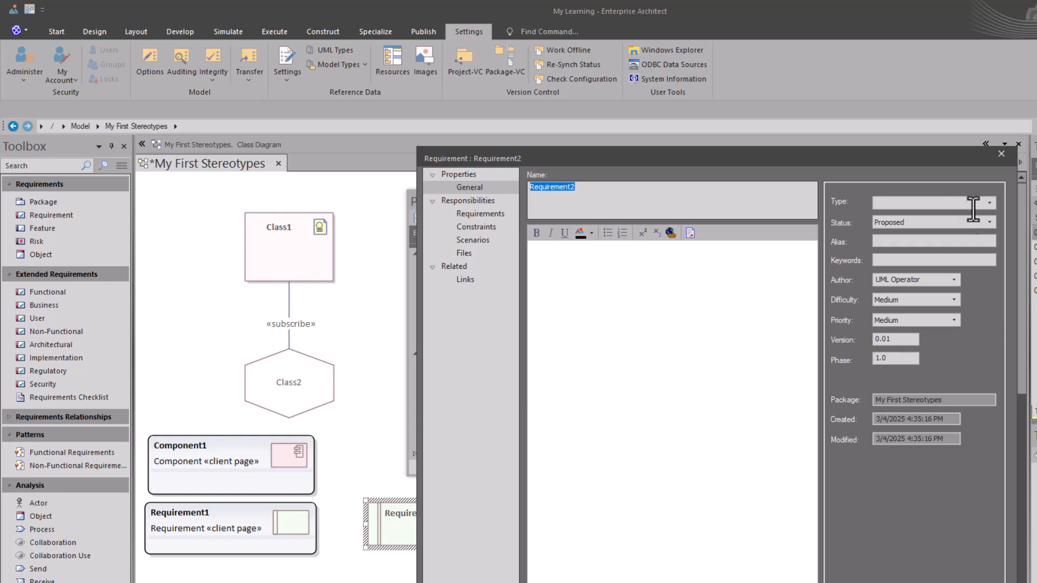
left_click(989, 202)
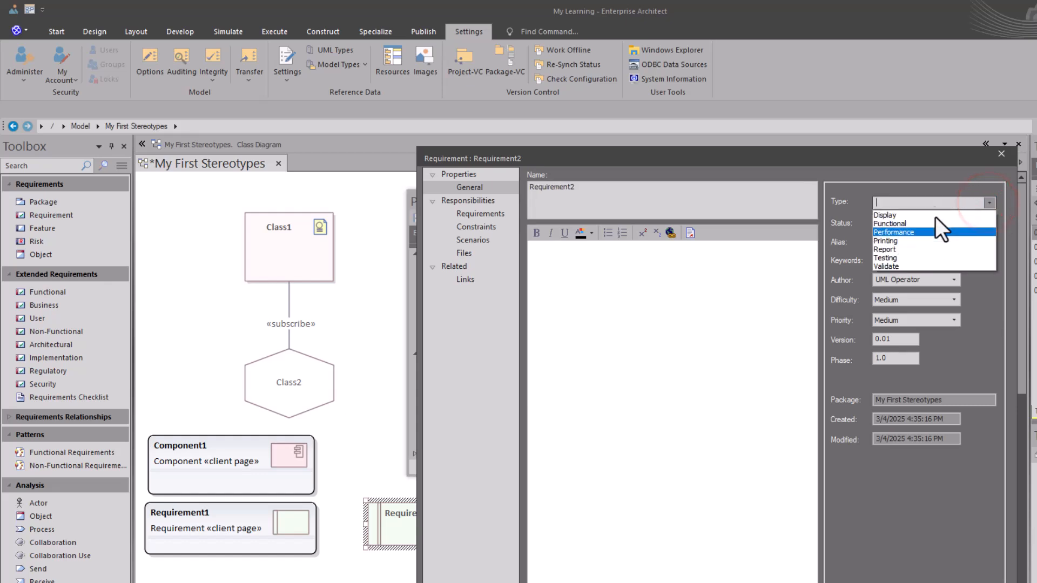
left_click(986, 202)
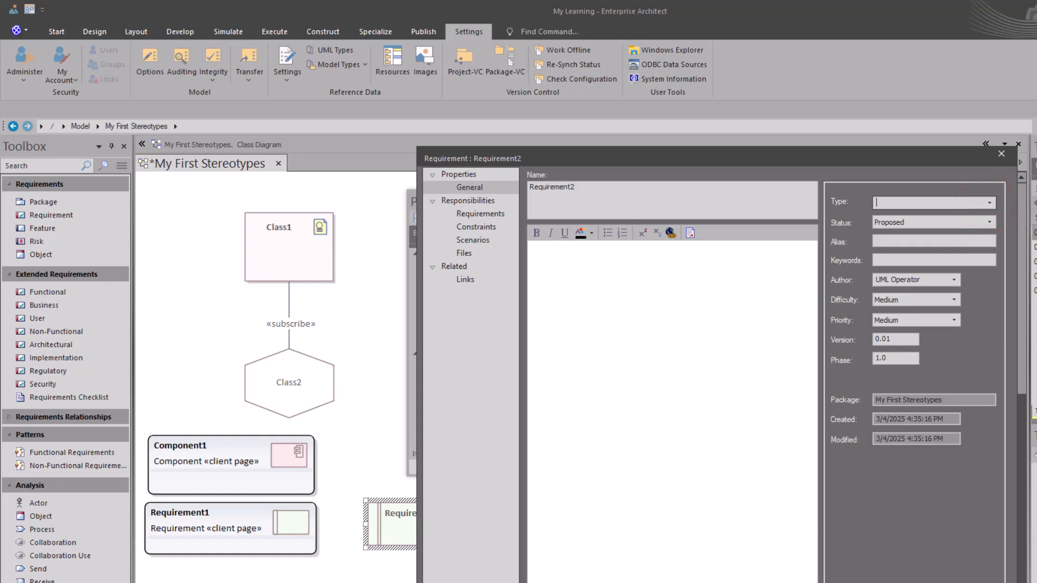
key("Escape")
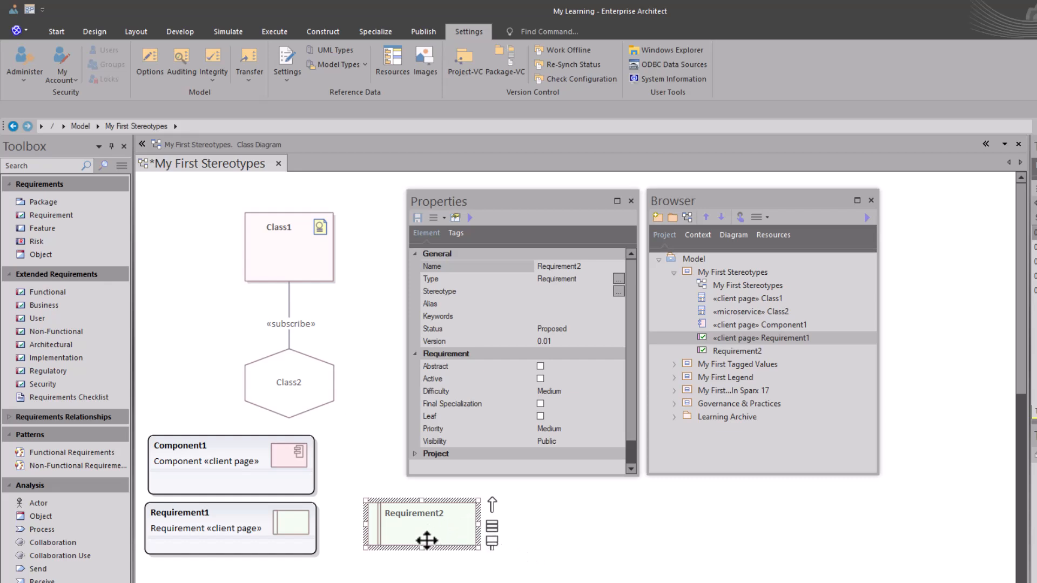
Step: Assign the client page stereotype to Requirement2
left_click(618, 291)
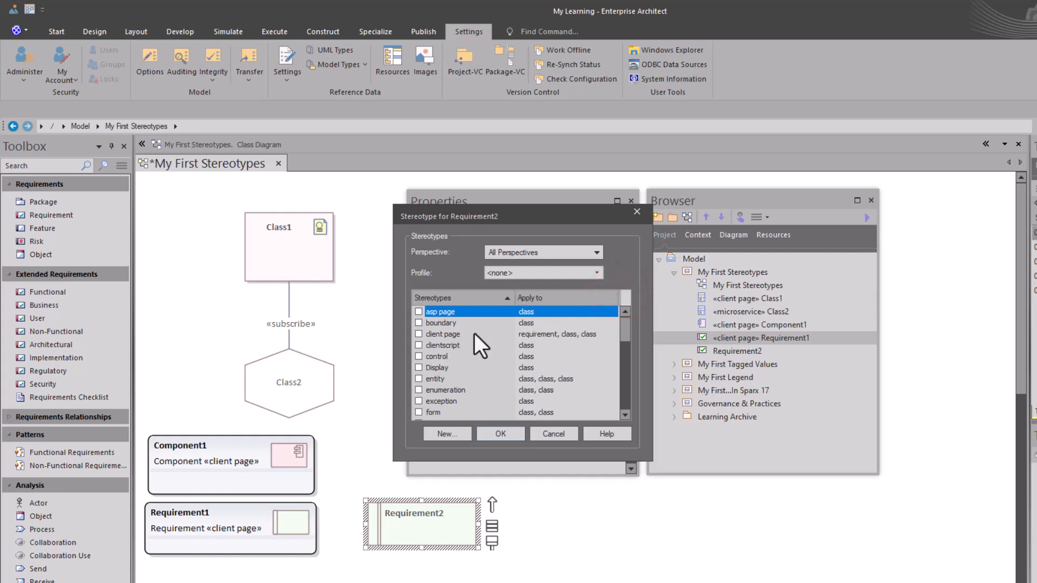
left_click(445, 335)
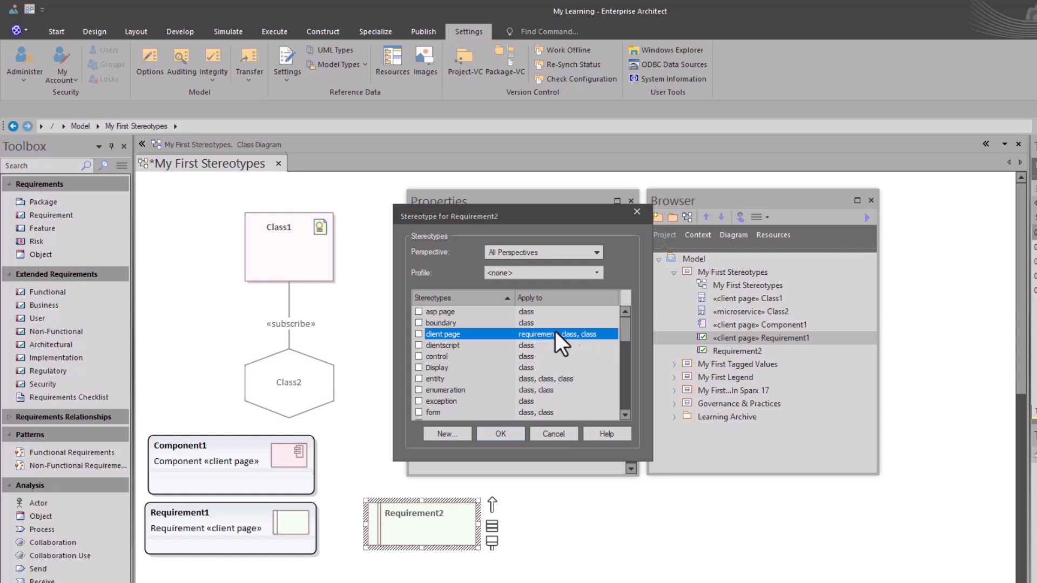
left_click(418, 334)
left_click(484, 433)
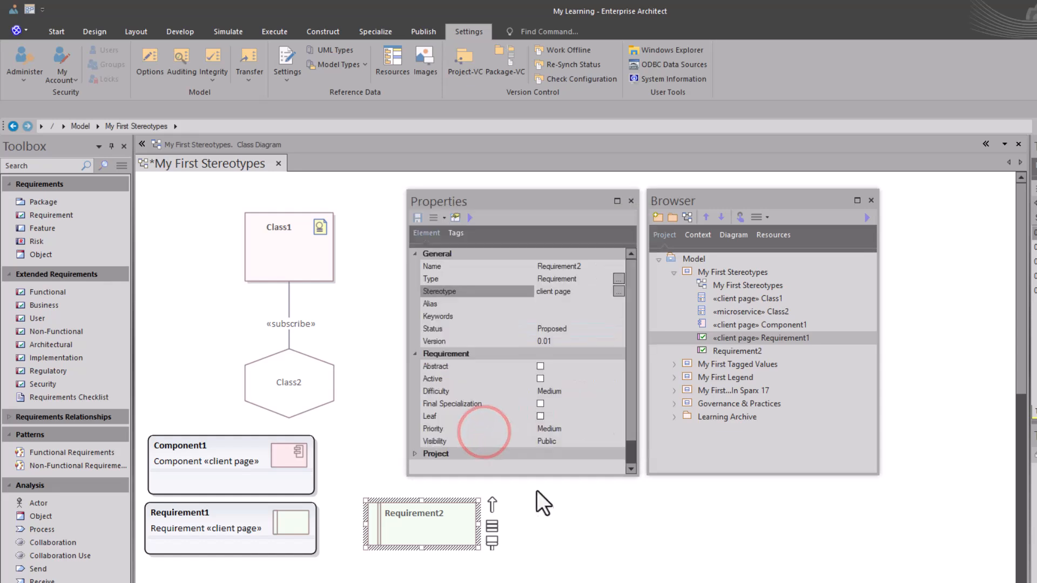
left_click(568, 538)
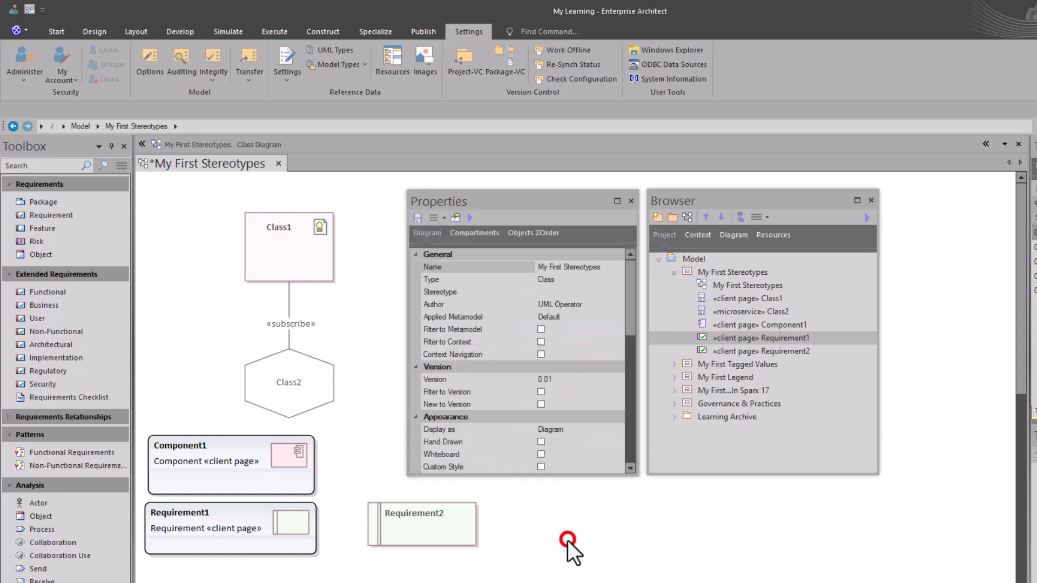
Step: Select Requirement2 on the diagram and locate it in the Browser's project tree
left_click(455, 532)
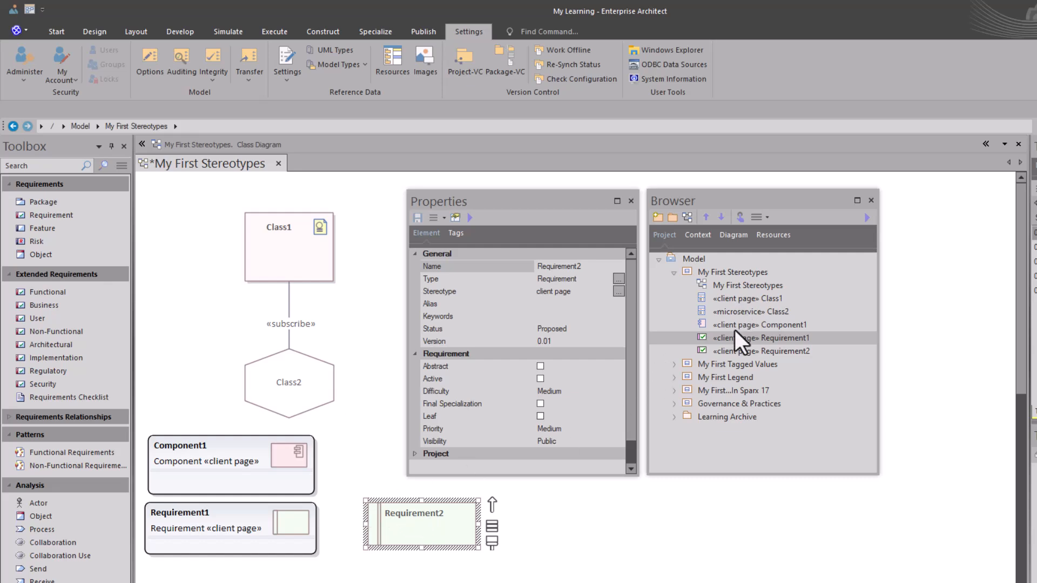
left_click(398, 537)
key("alt")
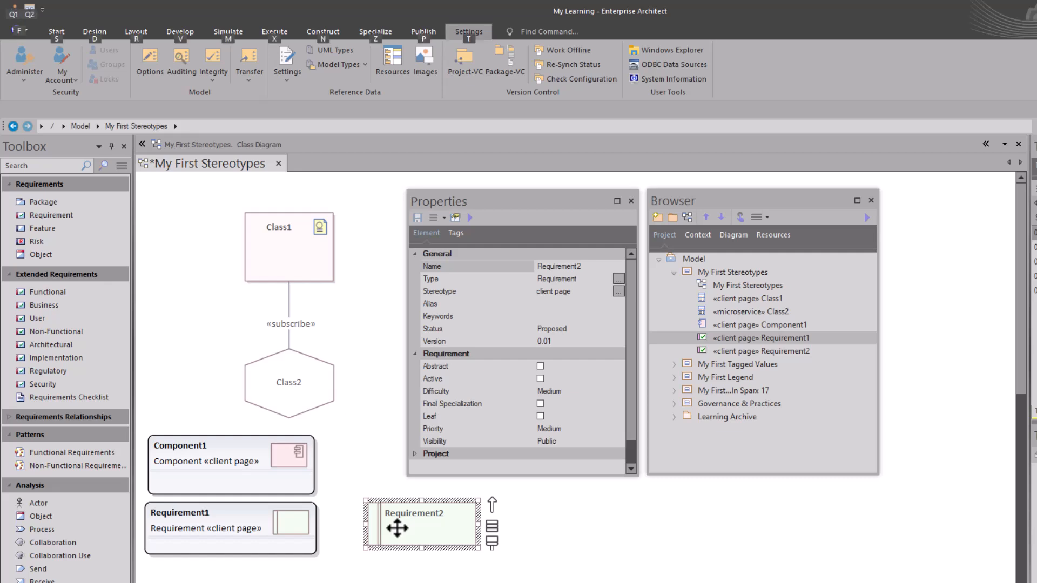
key("alt+g")
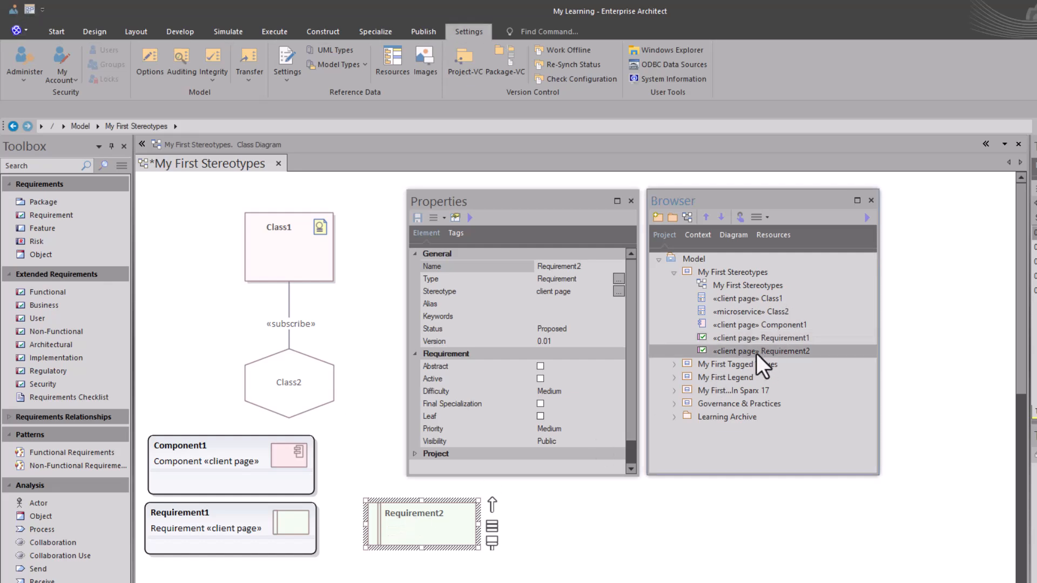
Step: Enable Info View for Requirement2 so its type and stereotype are displayed on the diagram
right_click(446, 528)
left_click(530, 262)
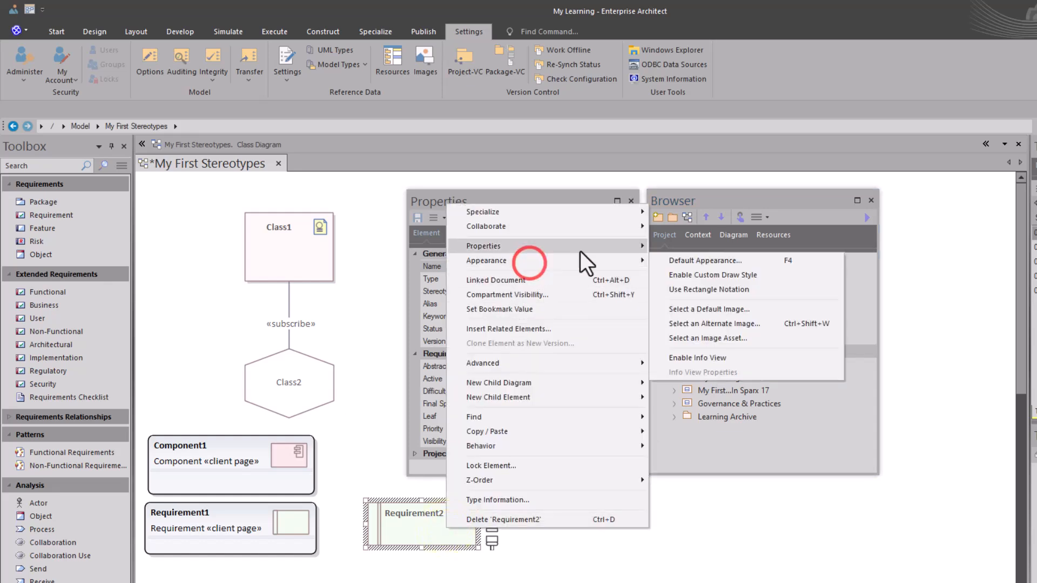
left_click(705, 354)
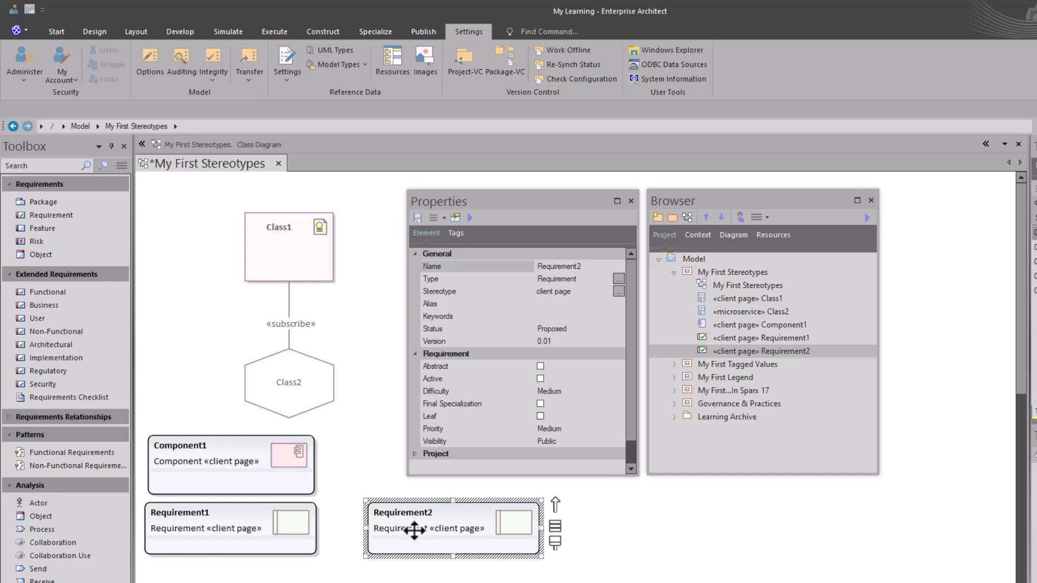
left_click(413, 512)
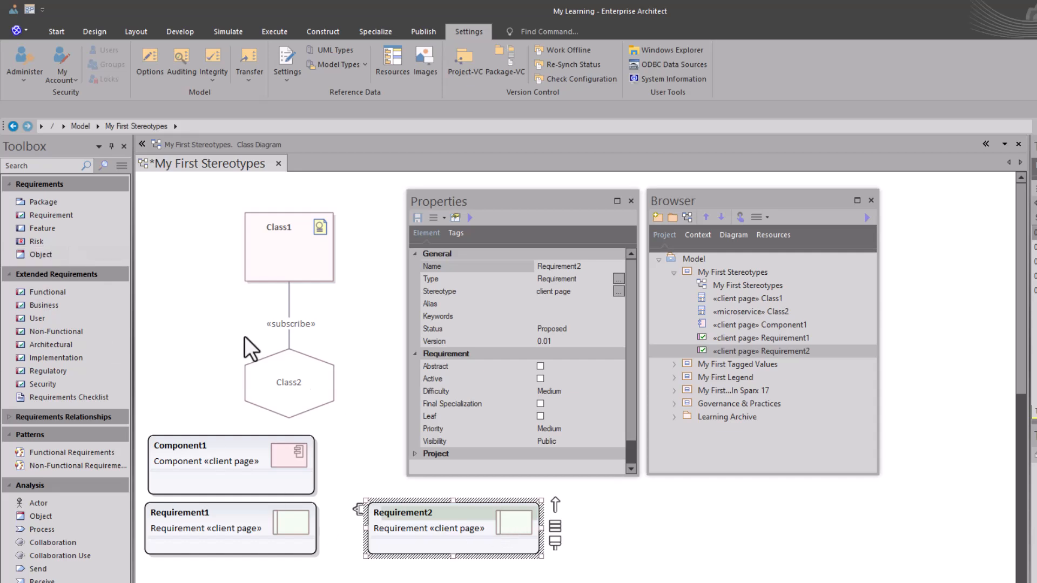
Step: Find Class2's microservice stereotype for classes in the UML Types settings and open its shape script for viewing
left_click(302, 399)
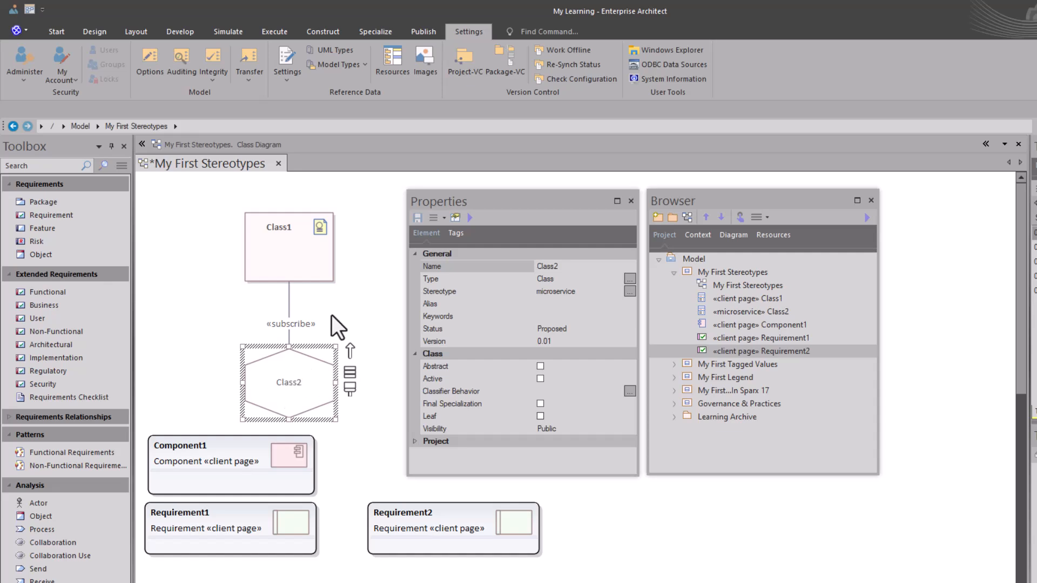
left_click(333, 50)
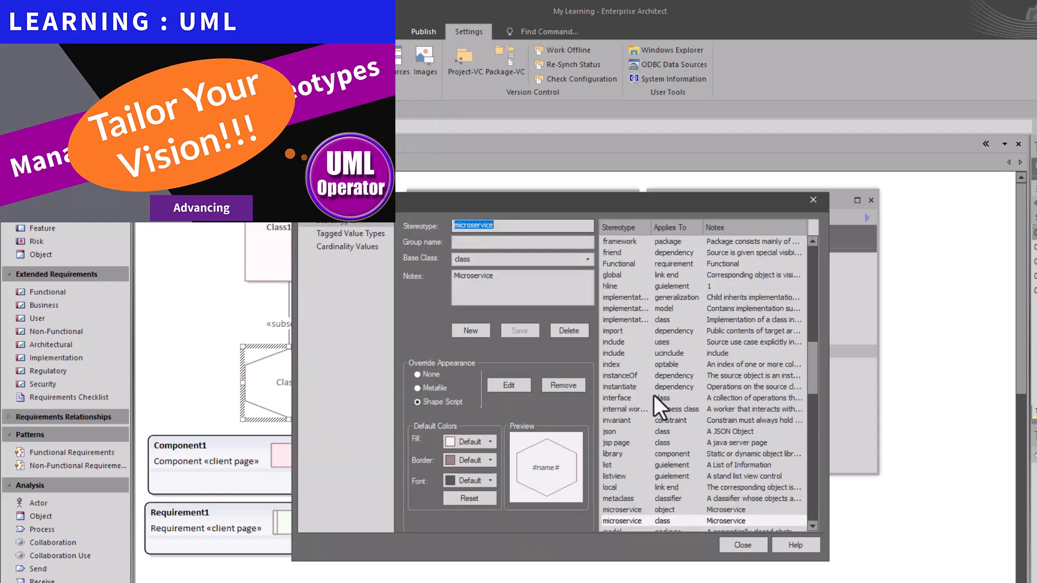
scroll(653, 394, "down", 1)
left_click(617, 487)
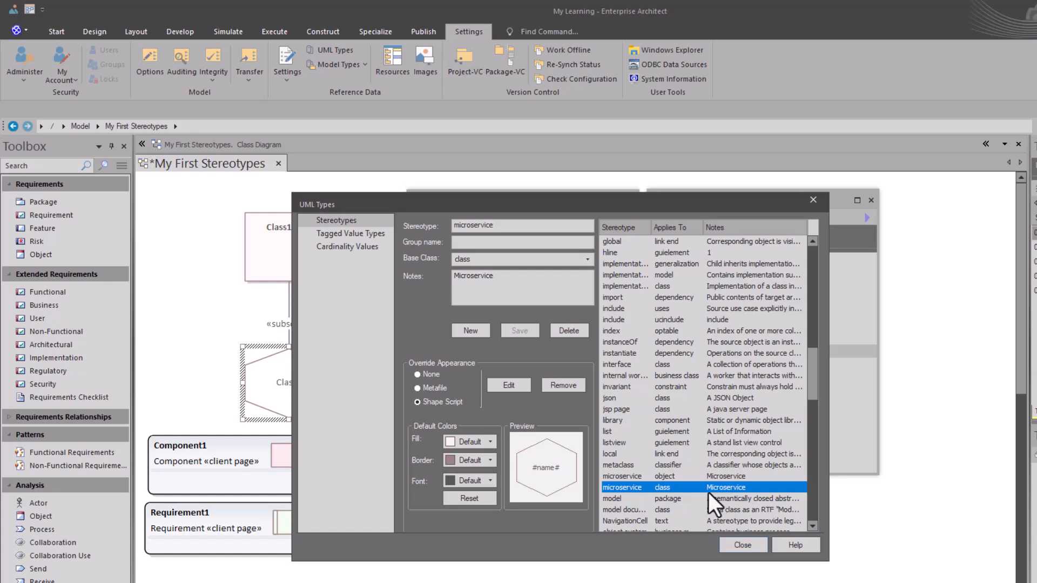
left_click(512, 383)
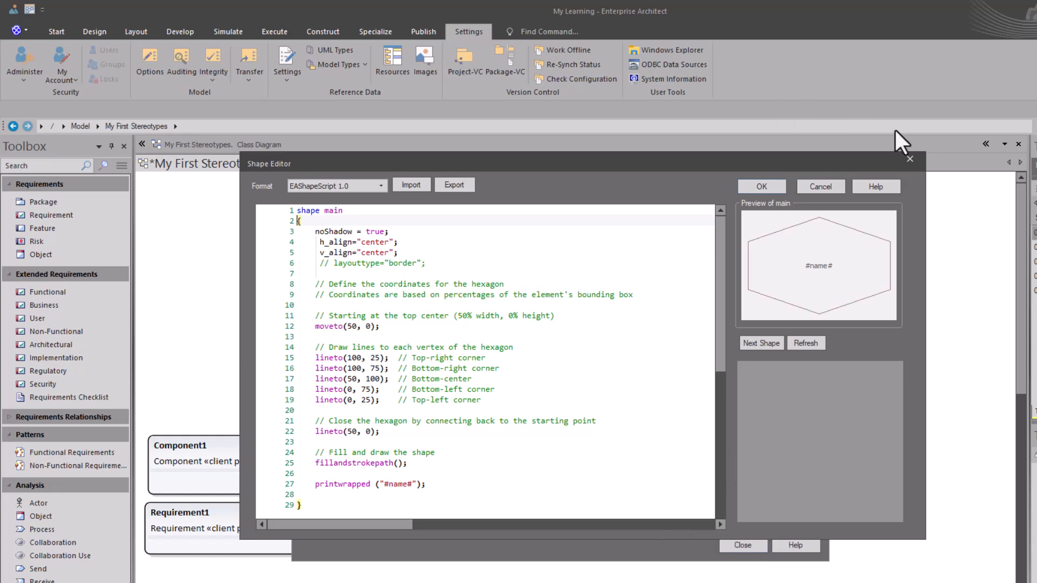
Step: Close the shape script, save the pending microservice stereotype changes, and view the client page stereotype for requirements in the UML Types settings
left_click(910, 159)
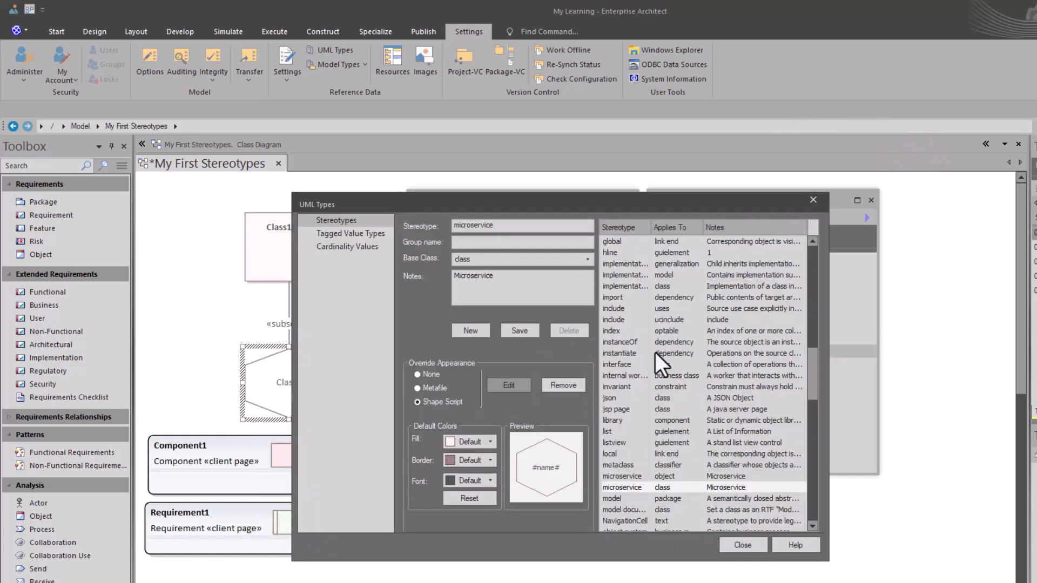
left_click(637, 380)
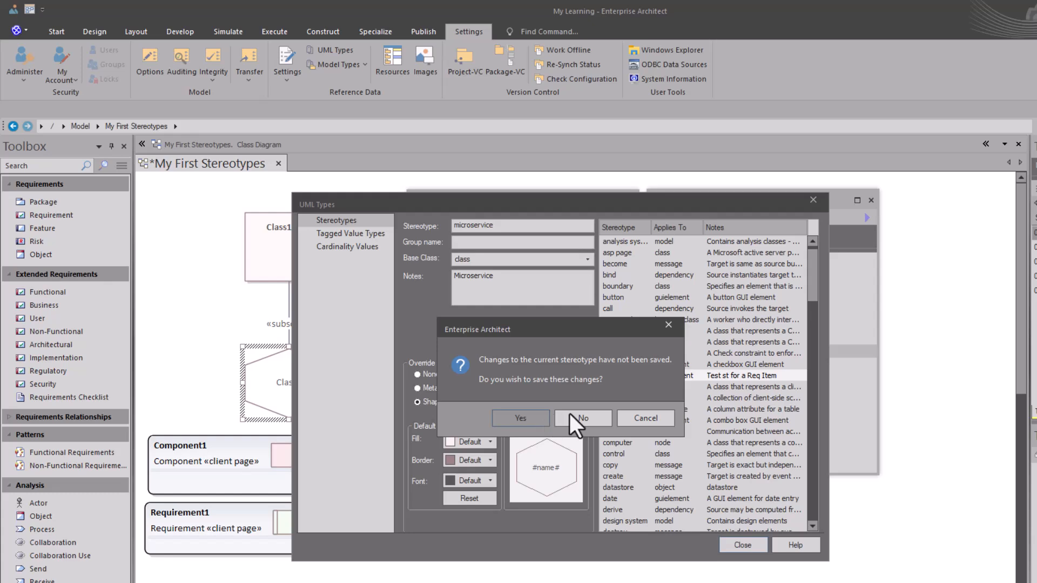
left_click(532, 420)
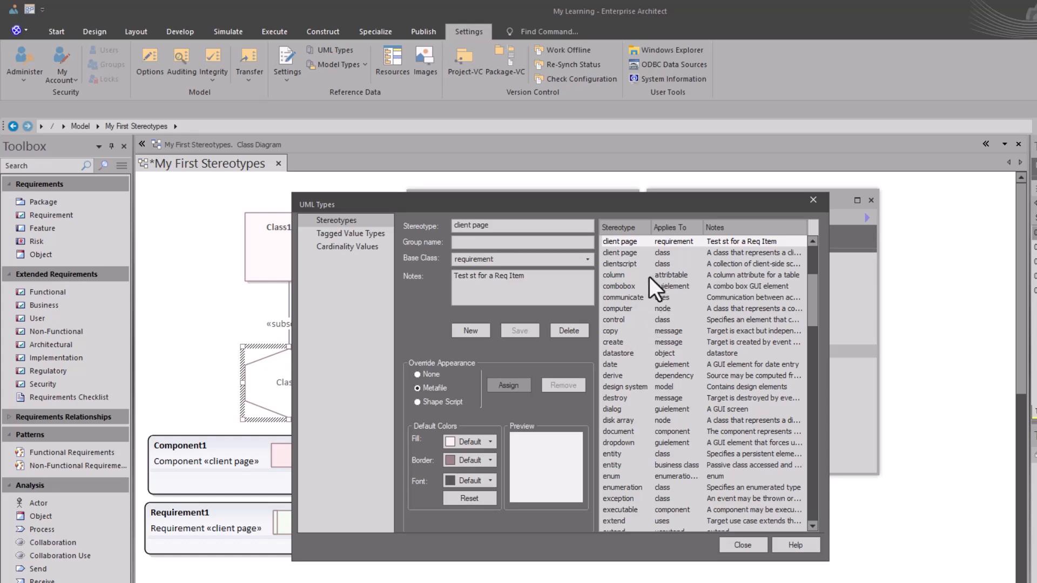
left_click(627, 240)
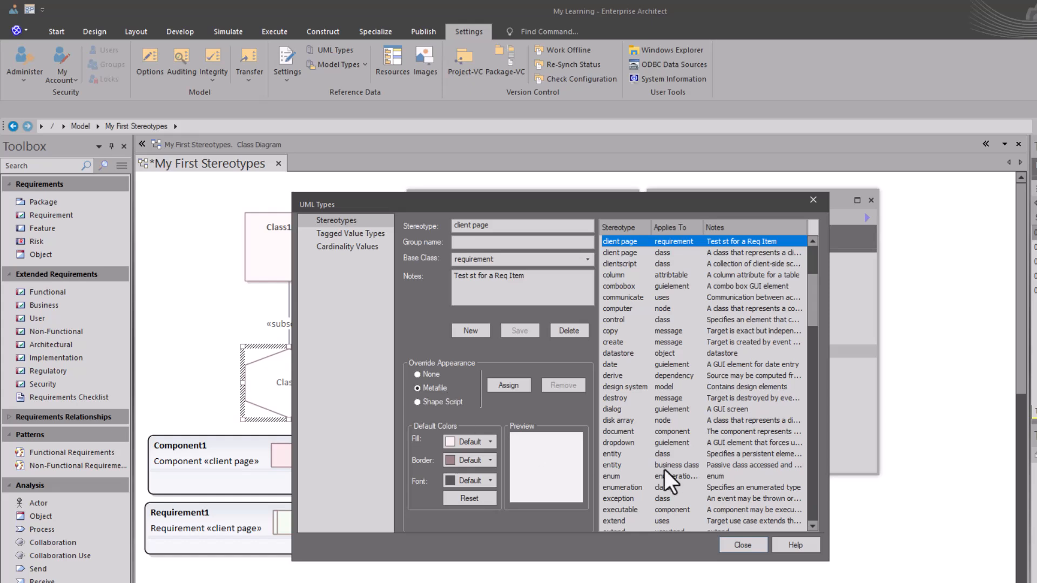
left_click(743, 544)
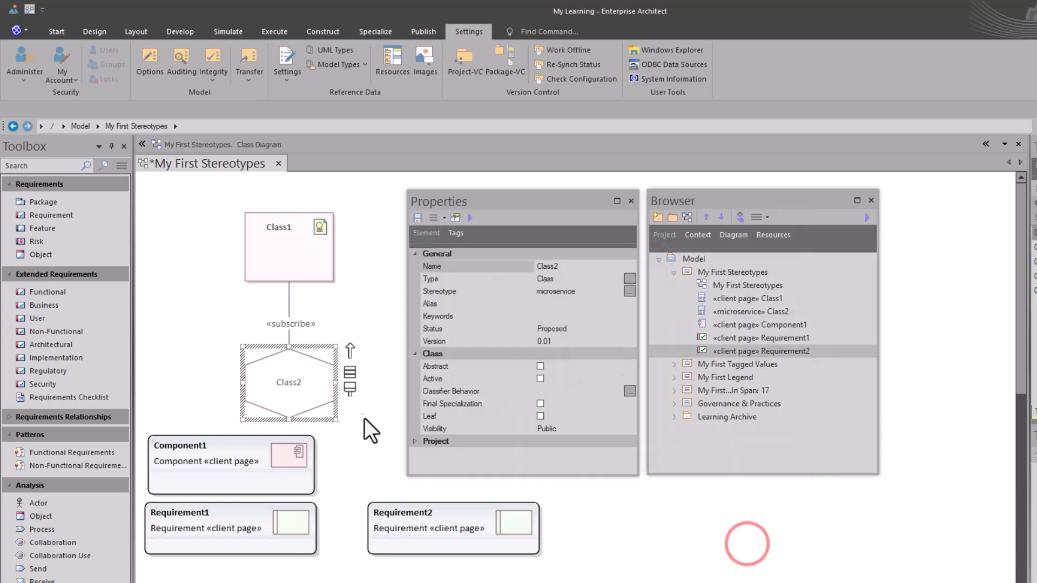
Step: Add a package named Package1 below Requirement1 on the diagram, skipping the creation of a diagram for it
left_click(287, 242)
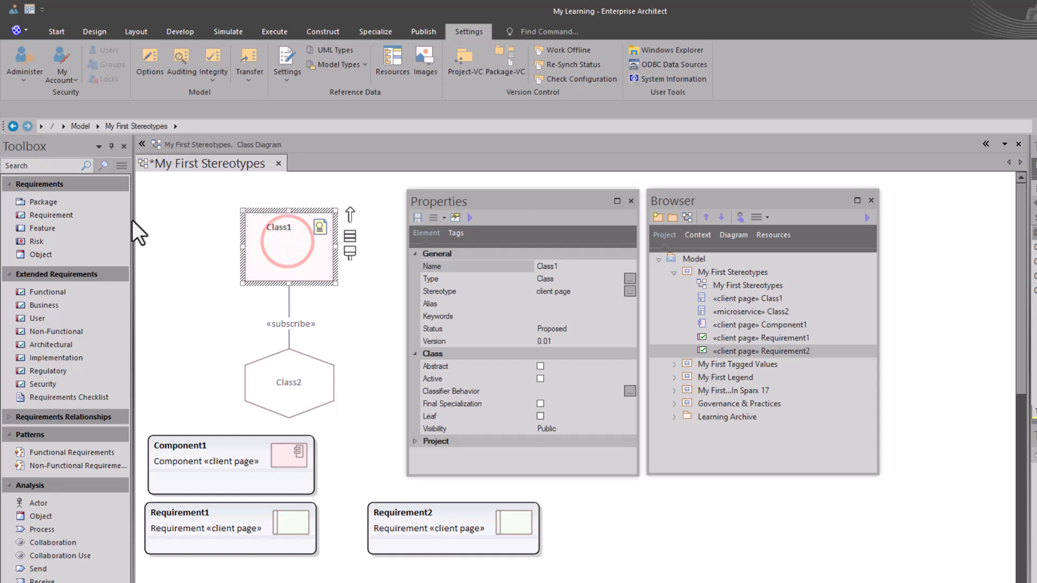
left_click_drag(37, 204, 234, 582)
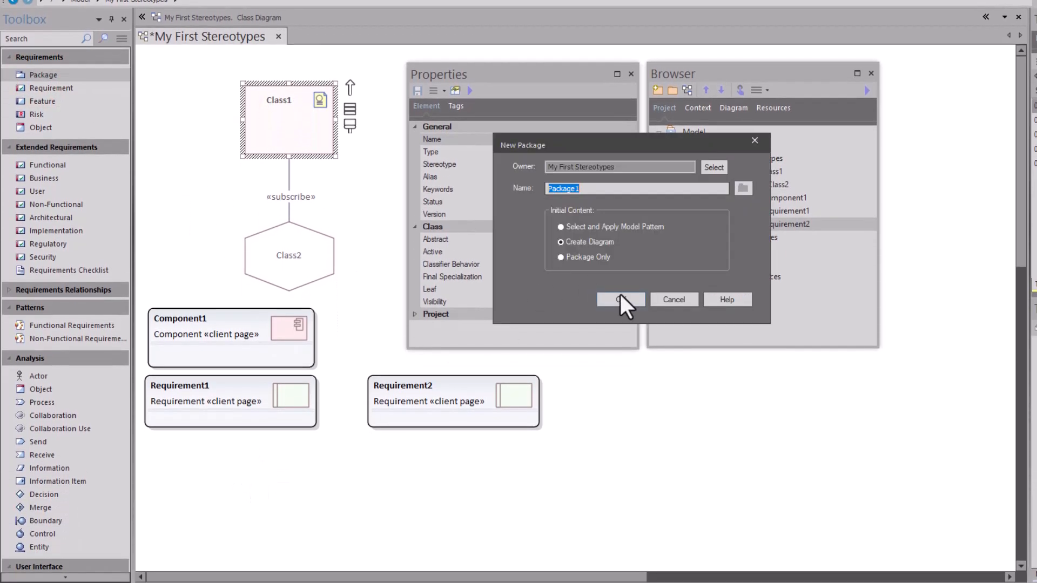
left_click(632, 300)
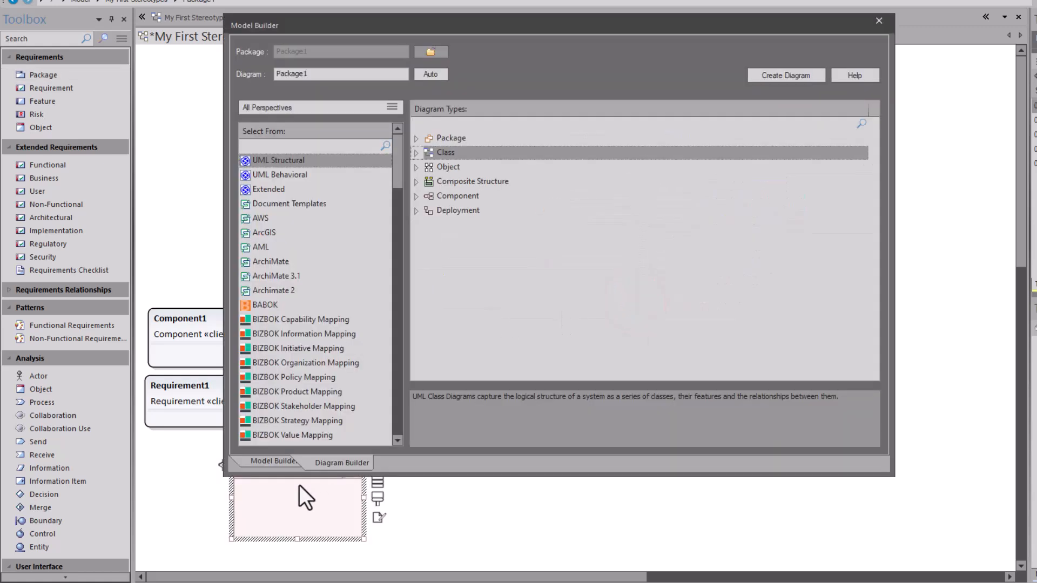
left_click(879, 21)
left_click_drag(312, 515, 292, 490)
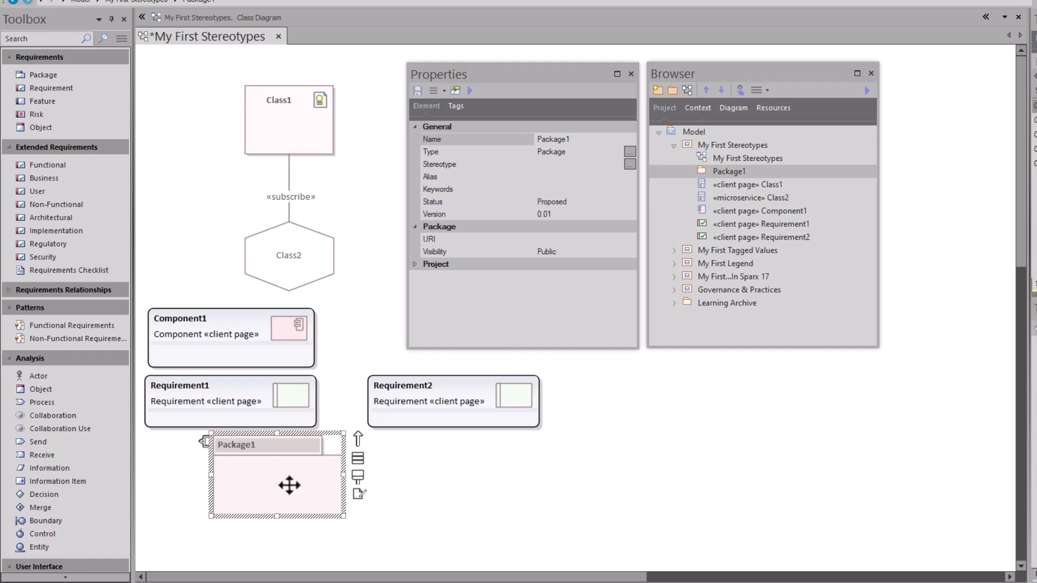
left_click(454, 523)
left_click(279, 494)
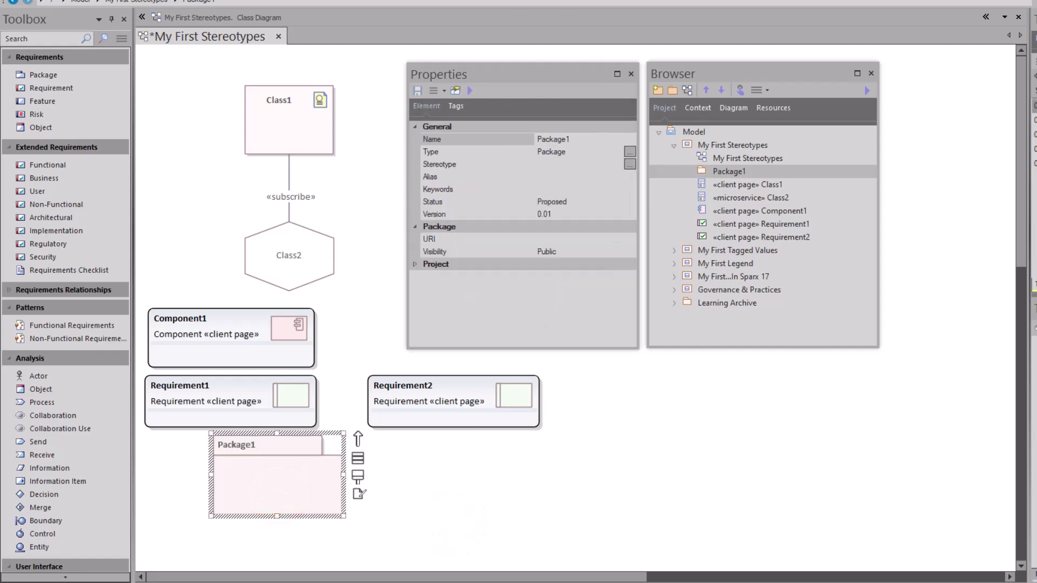
Step: Look through the stereotypes in the UML Types settings and the element types they apply to
left_click(316, 1)
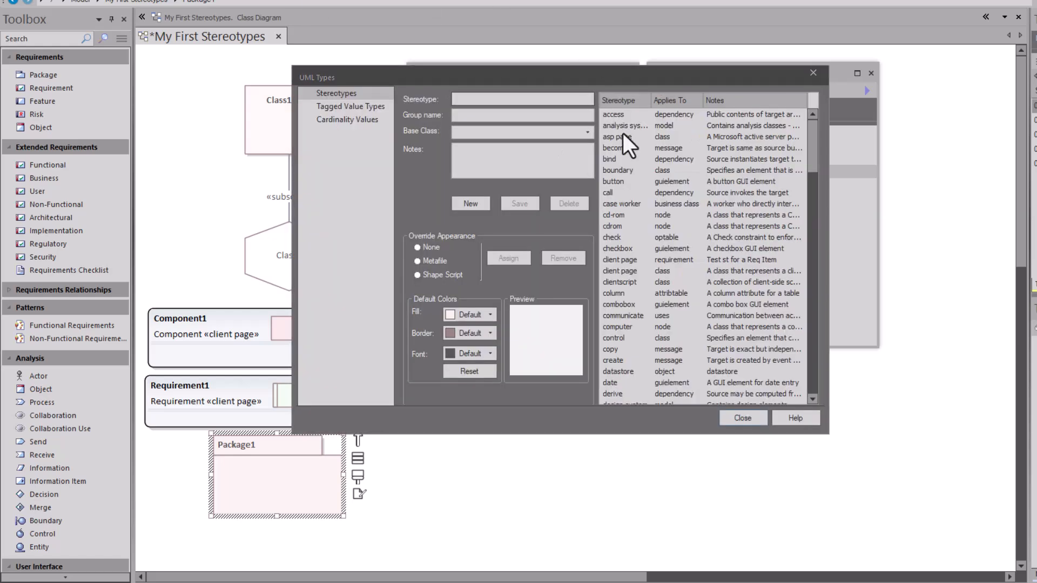
scroll(652, 268, "down", 2)
scroll(642, 276, "down", 12)
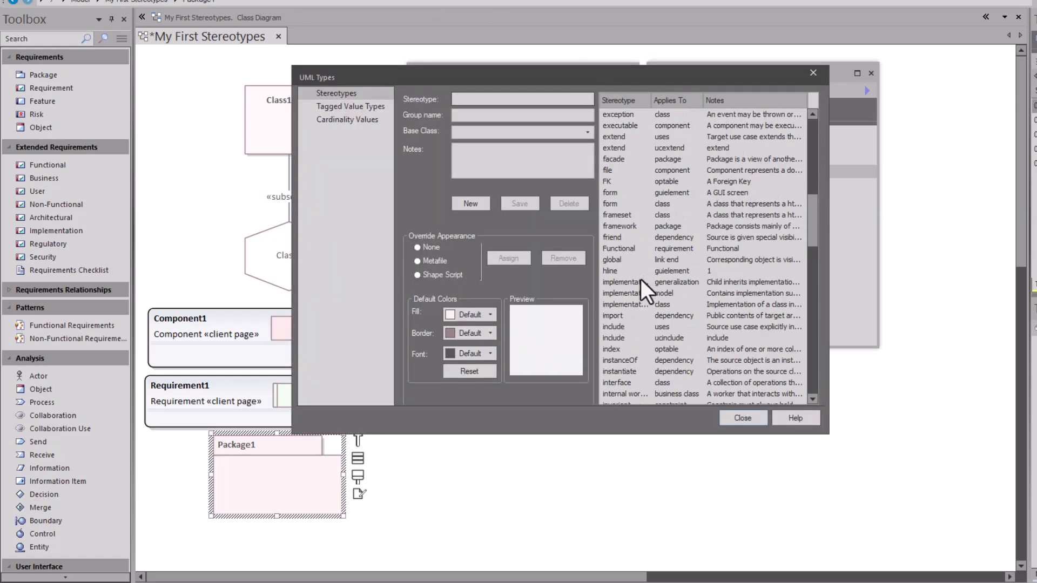
scroll(641, 280, "down", 4)
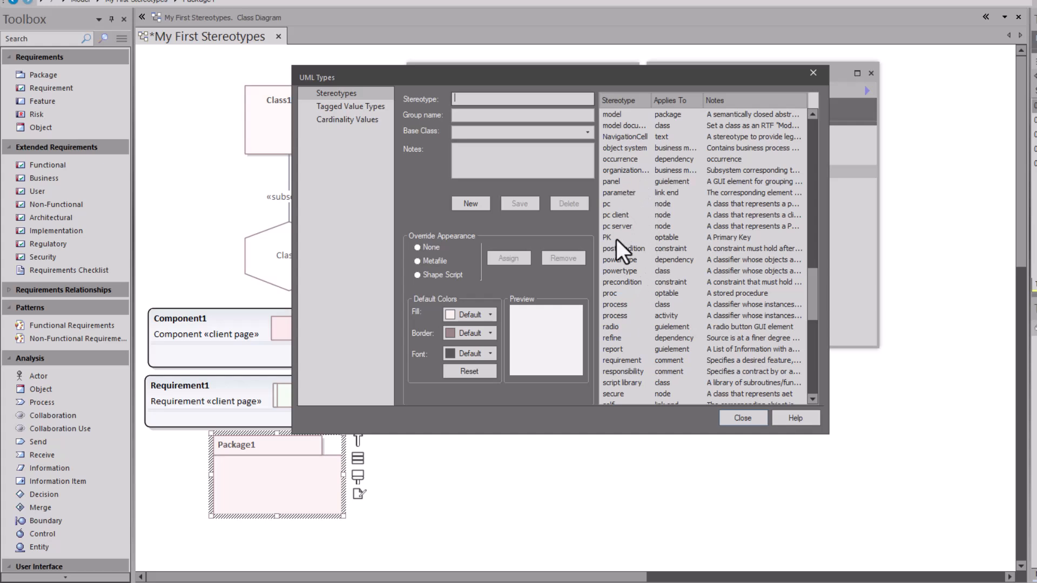
left_click(740, 419)
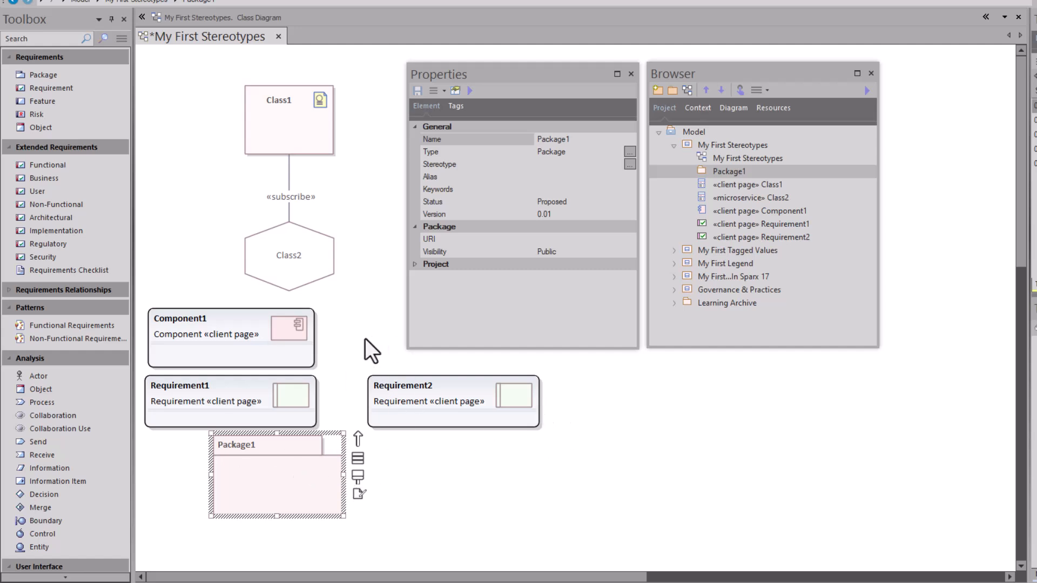
Step: Delete the client page stereotype with base class requirement from the UML Types settings
left_click(311, 244)
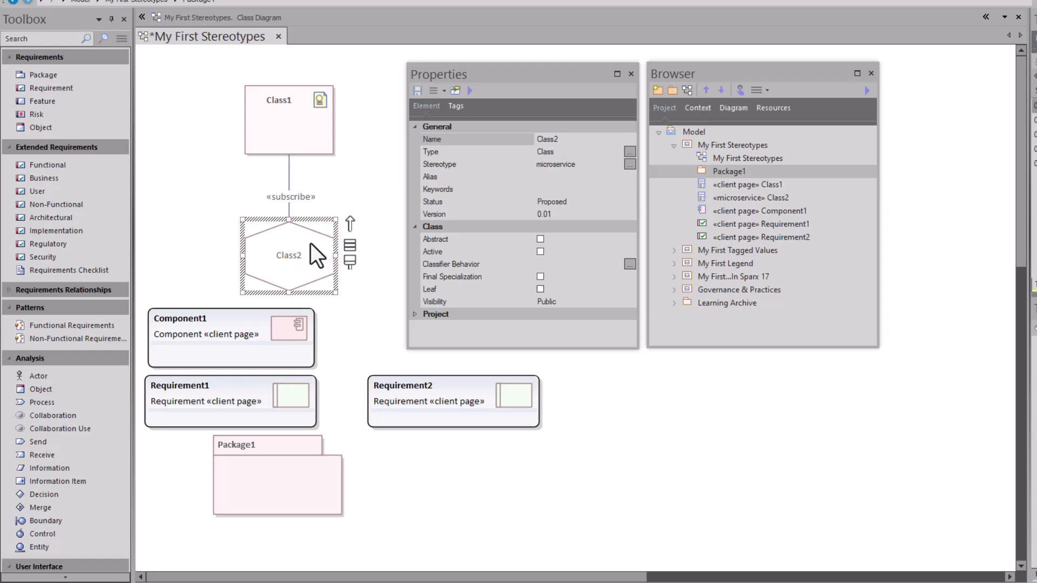
left_click(439, 400)
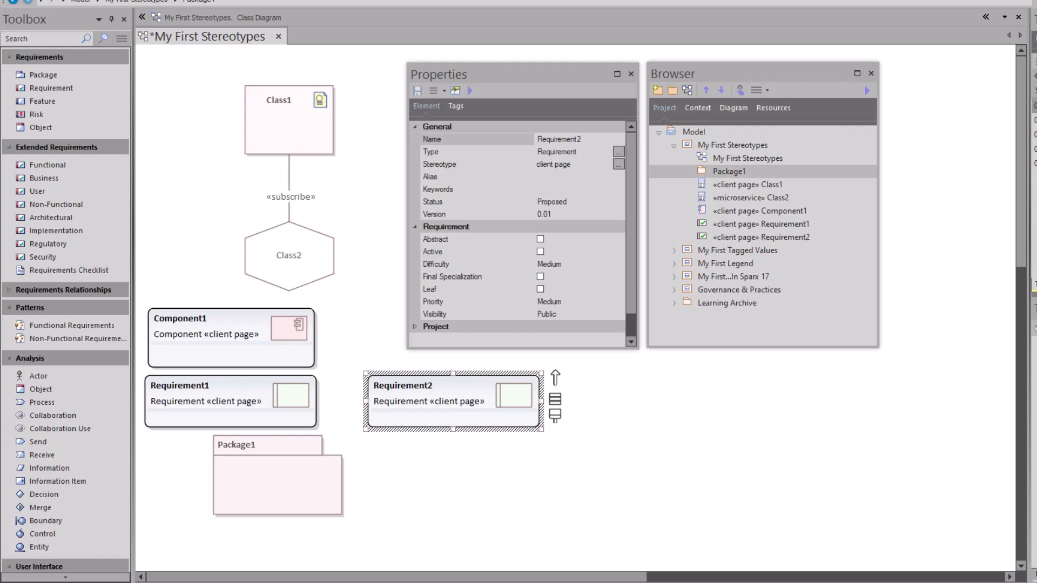
left_click(618, 164)
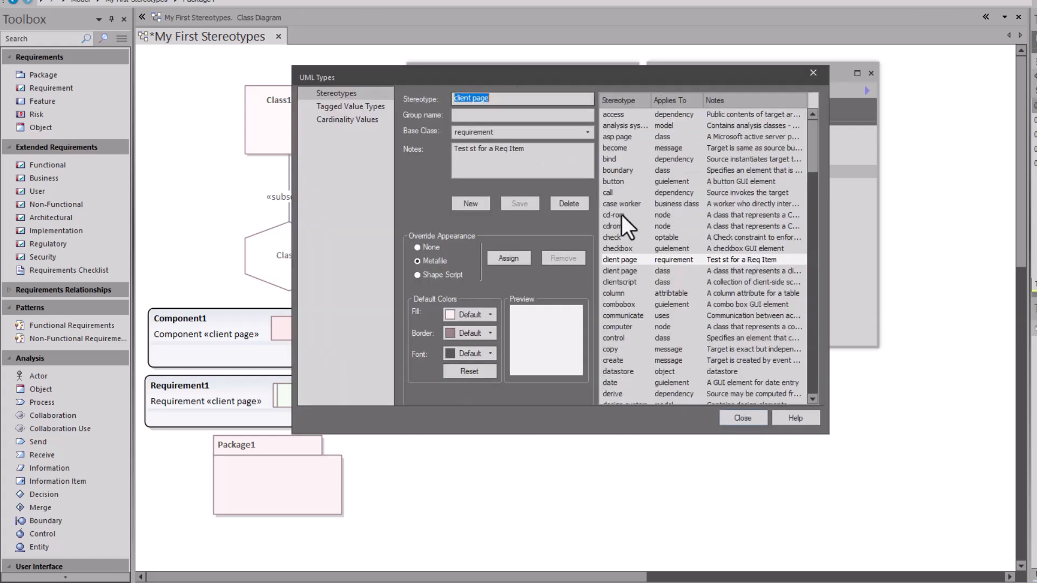
left_click(623, 261)
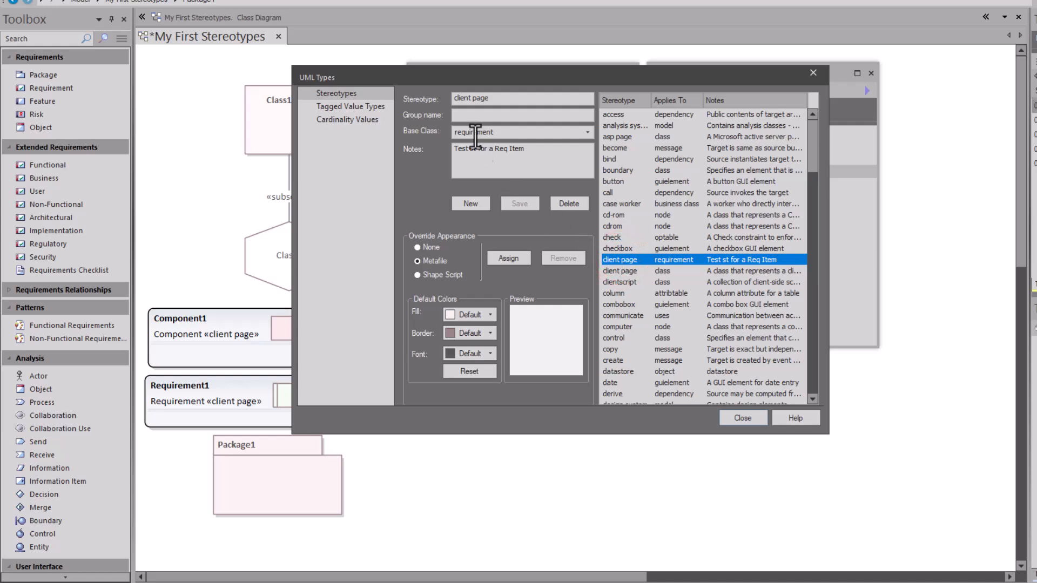
left_click(559, 201)
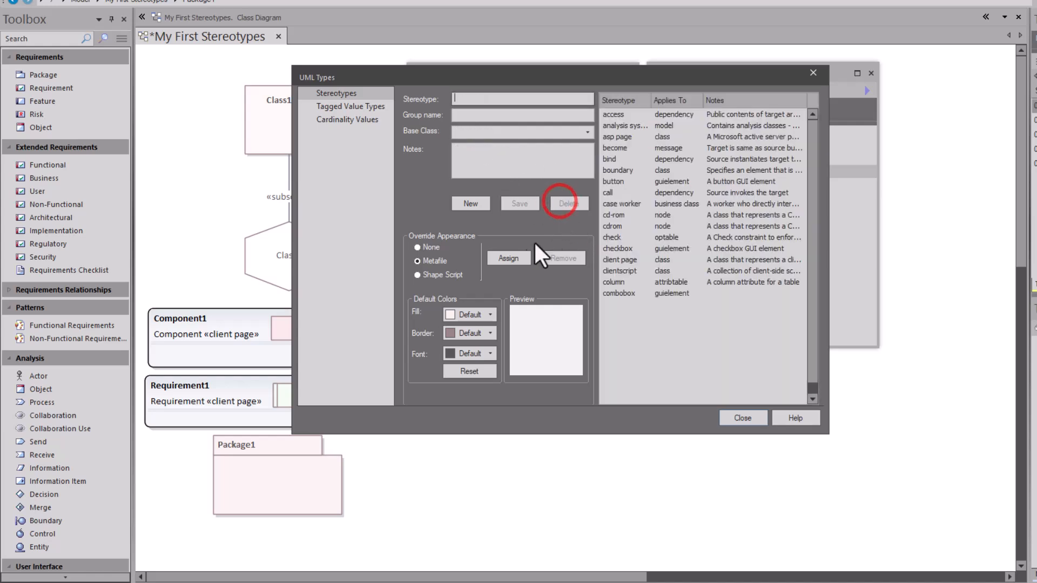
left_click(739, 418)
left_click(727, 422)
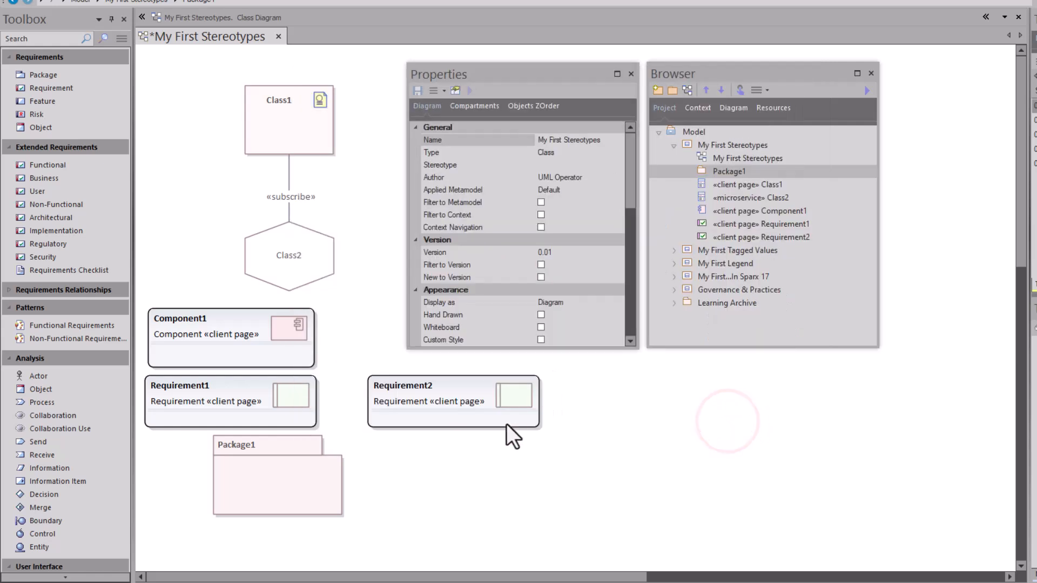
Step: Remove the client page stereotype from Requirement2
left_click(490, 418)
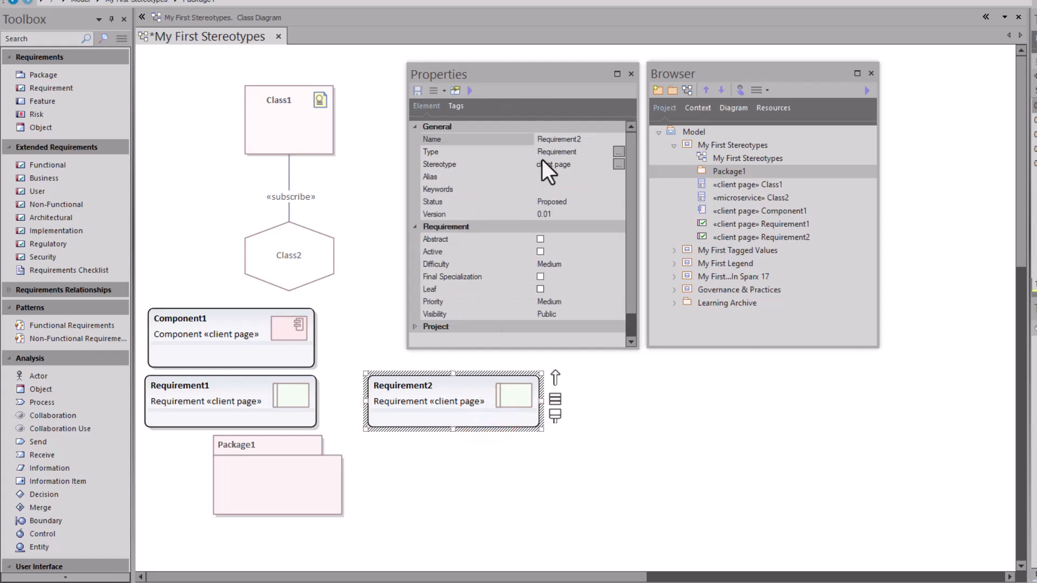
left_click(618, 163)
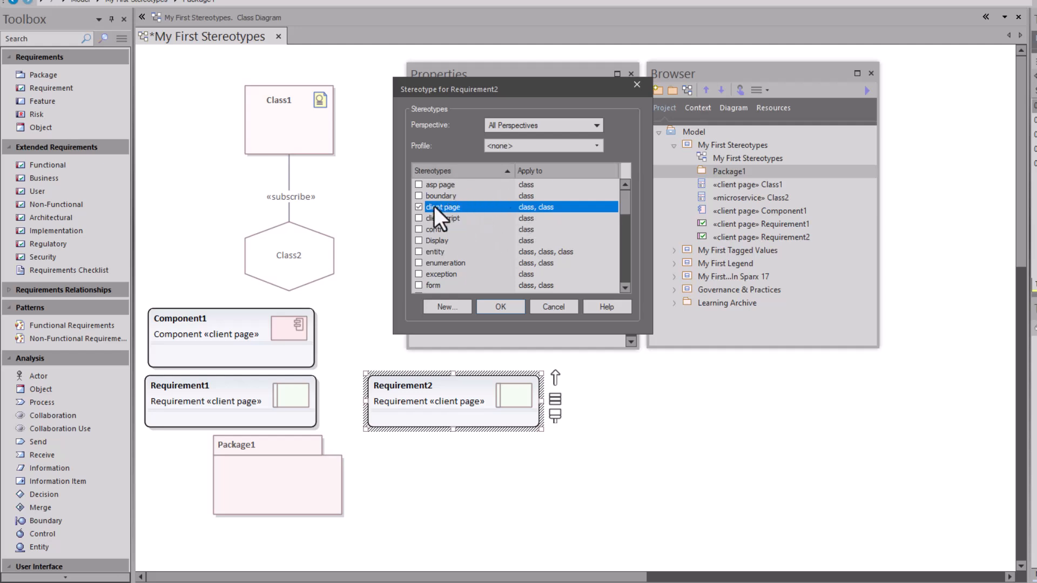
left_click(418, 207)
left_click(500, 305)
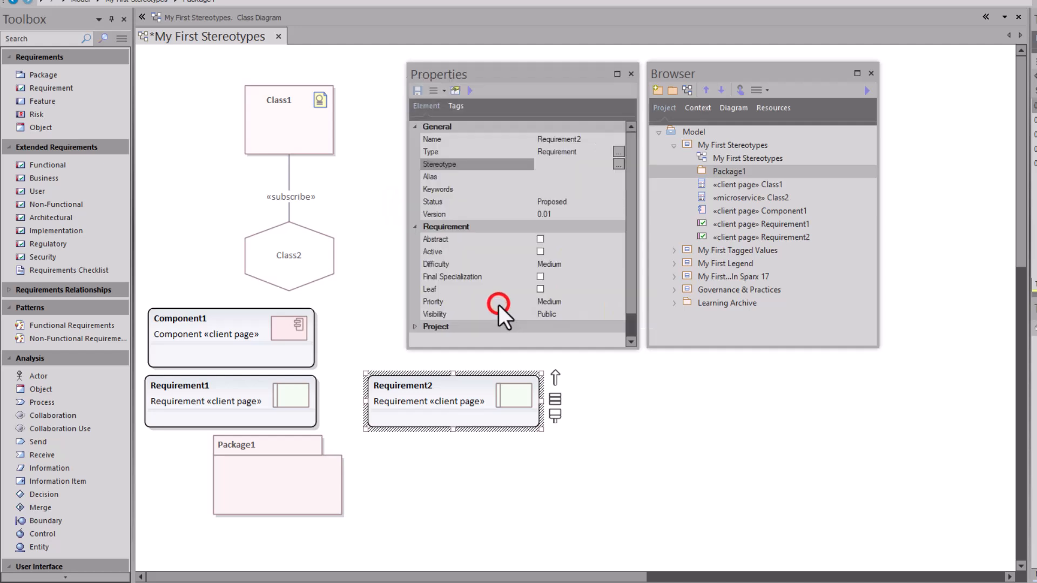
left_click(490, 469)
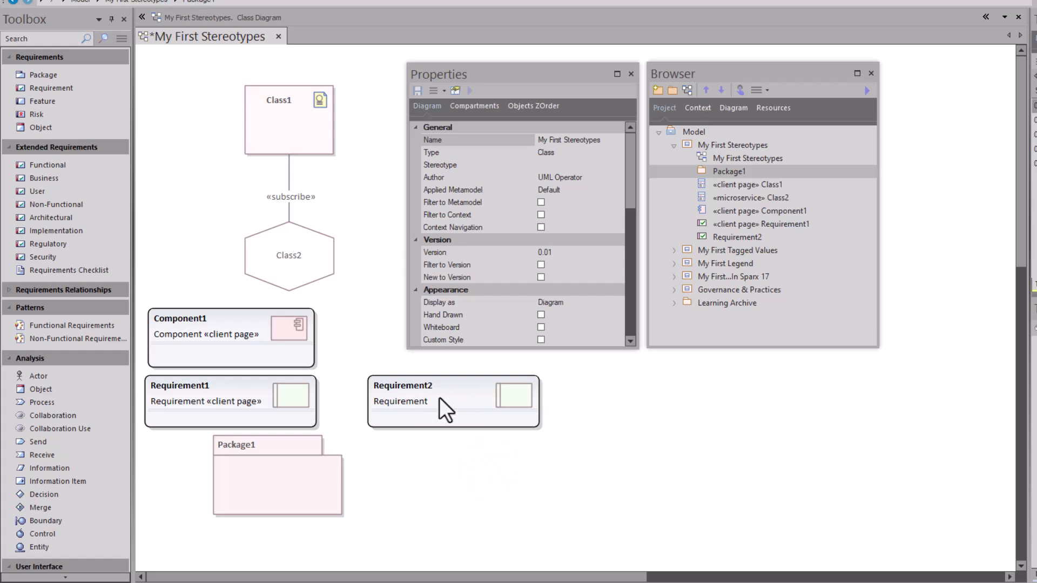
Step: View the predefined requirement types offered in Requirement2's properties and leave them unchanged
double_click(439, 397)
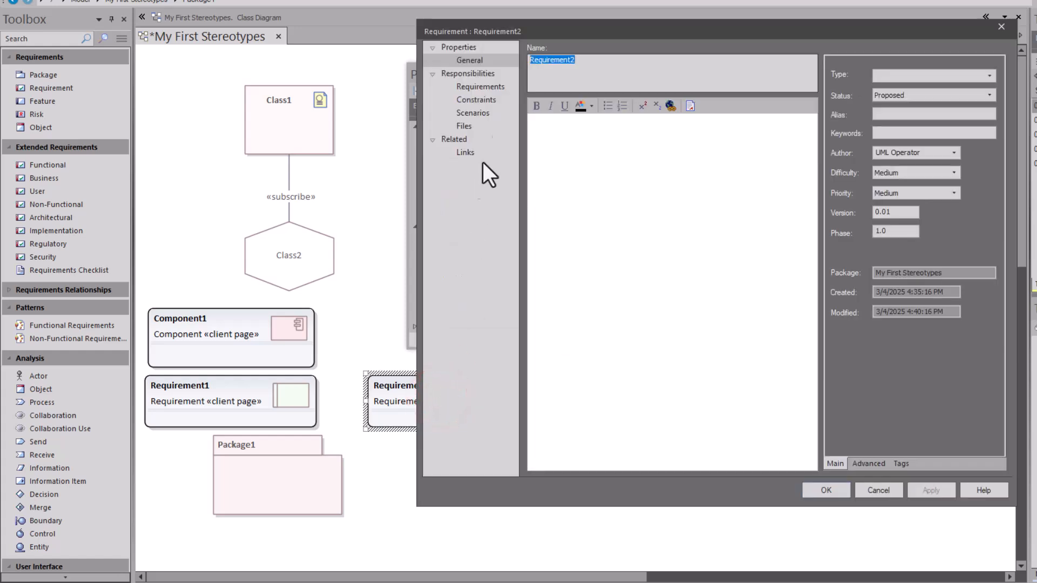
left_click(988, 75)
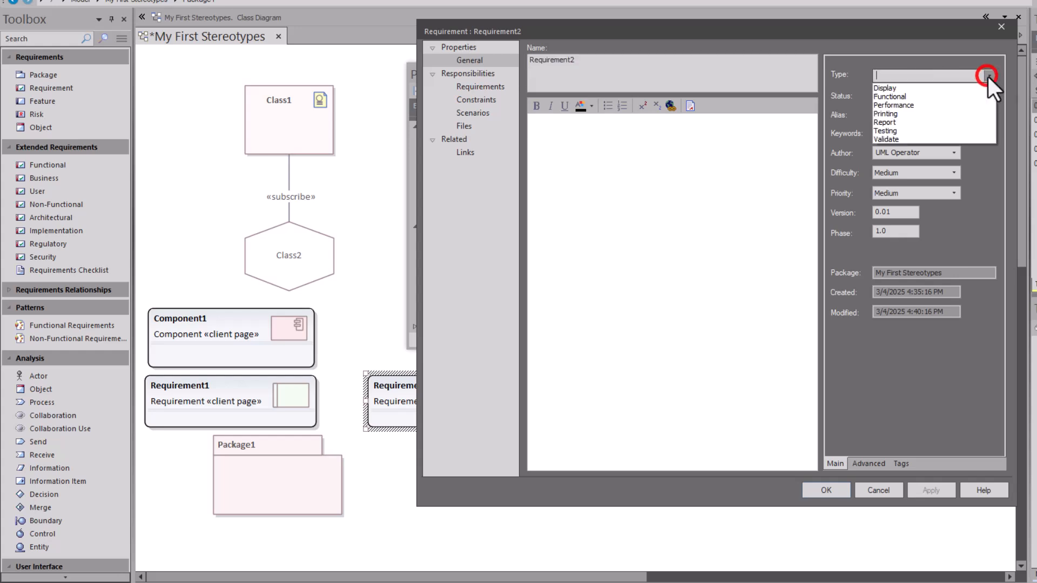
left_click(878, 488)
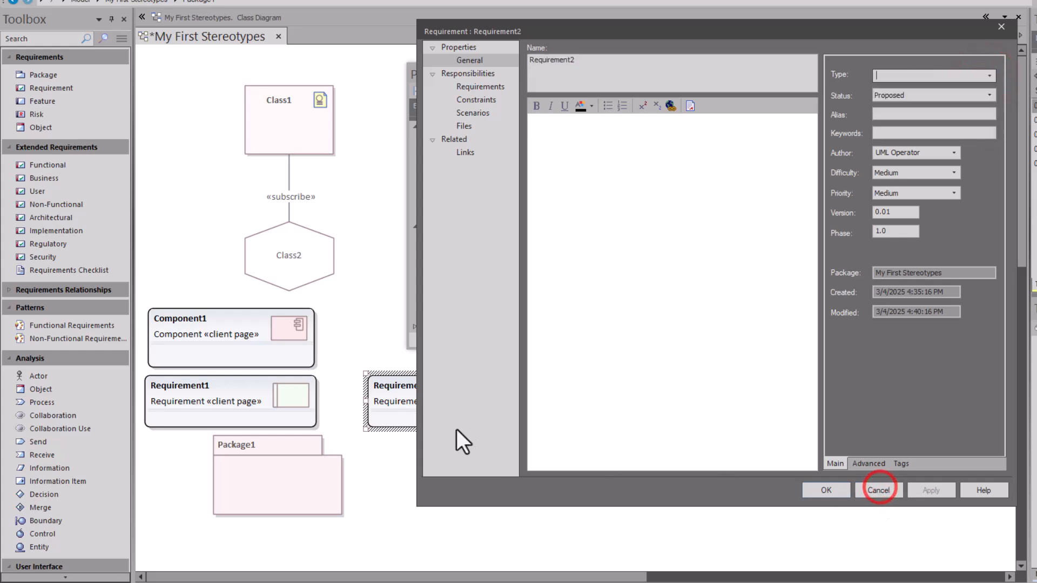
left_click(879, 497)
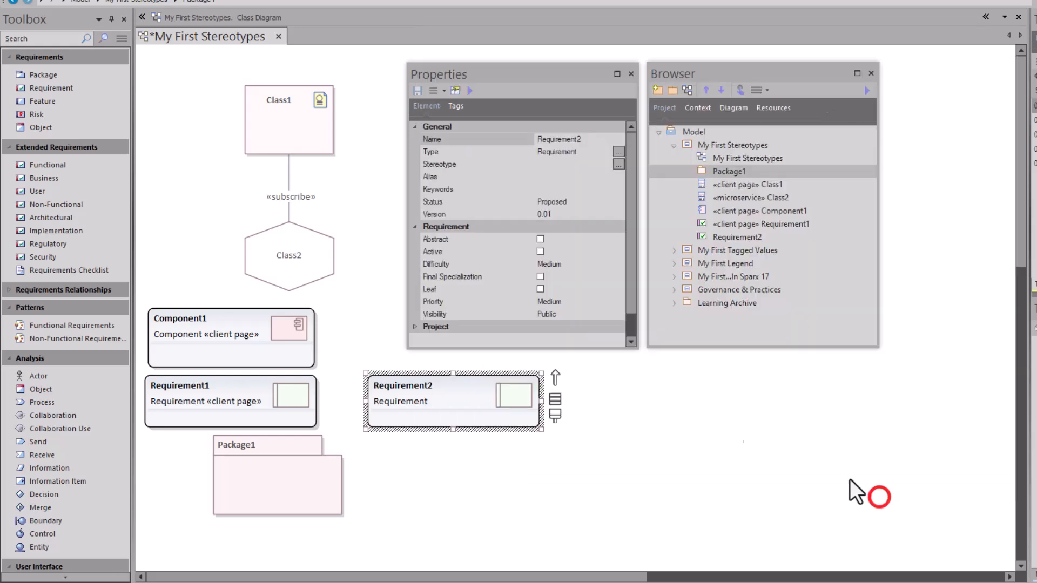
Step: Check which element types the client page stereotype applies to in Requirement2's stereotype selection
left_click(619, 163)
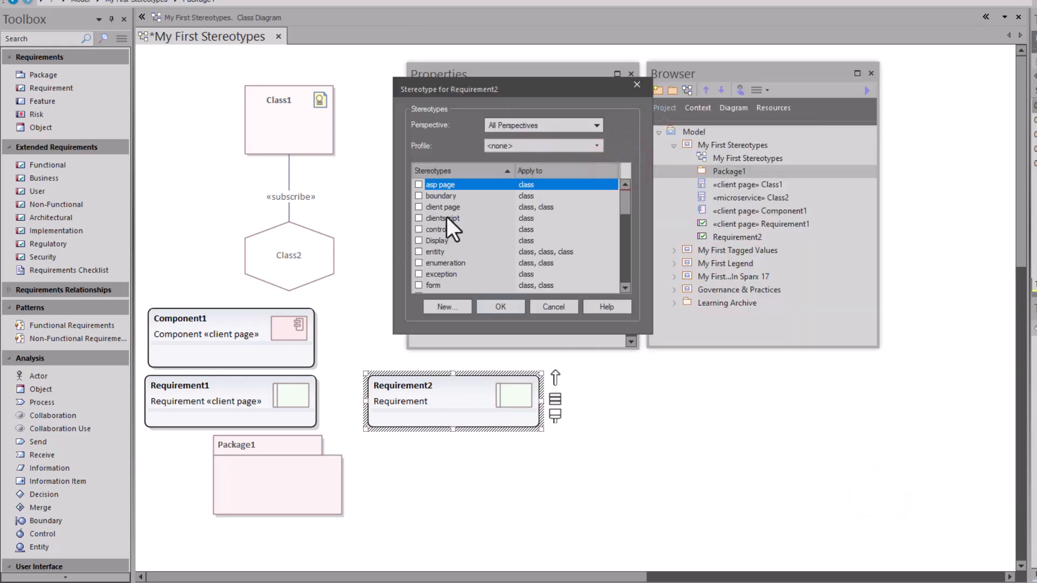
left_click(445, 210)
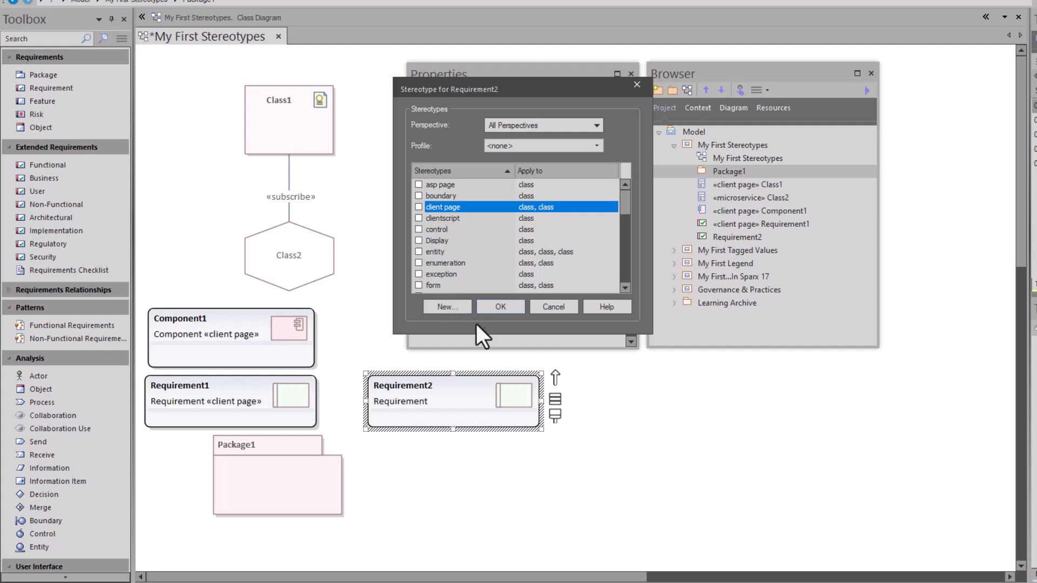
left_click(552, 306)
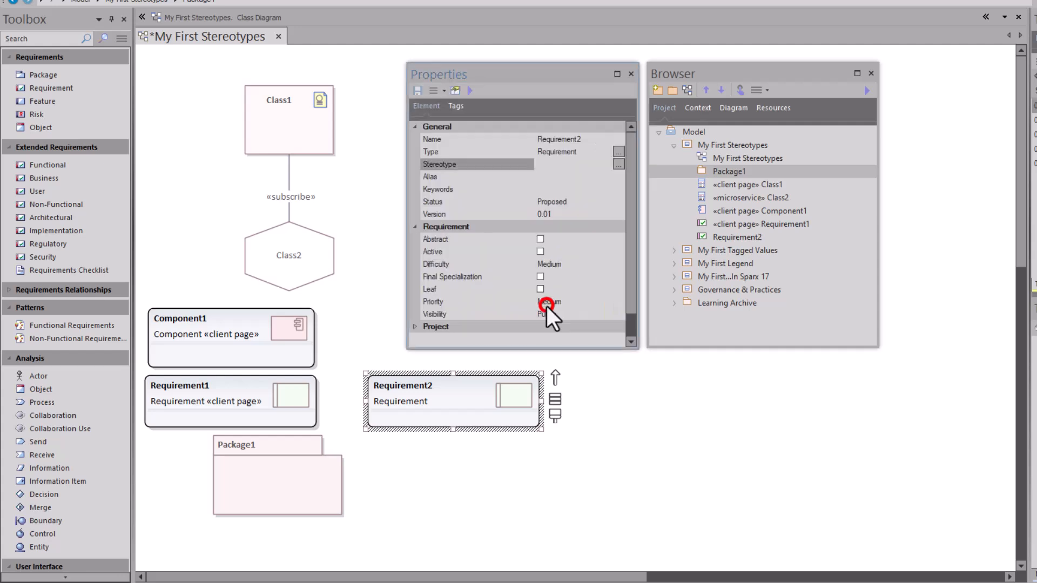
Step: Set Requirement2's type to the custom value "client page" in its properties
double_click(450, 403)
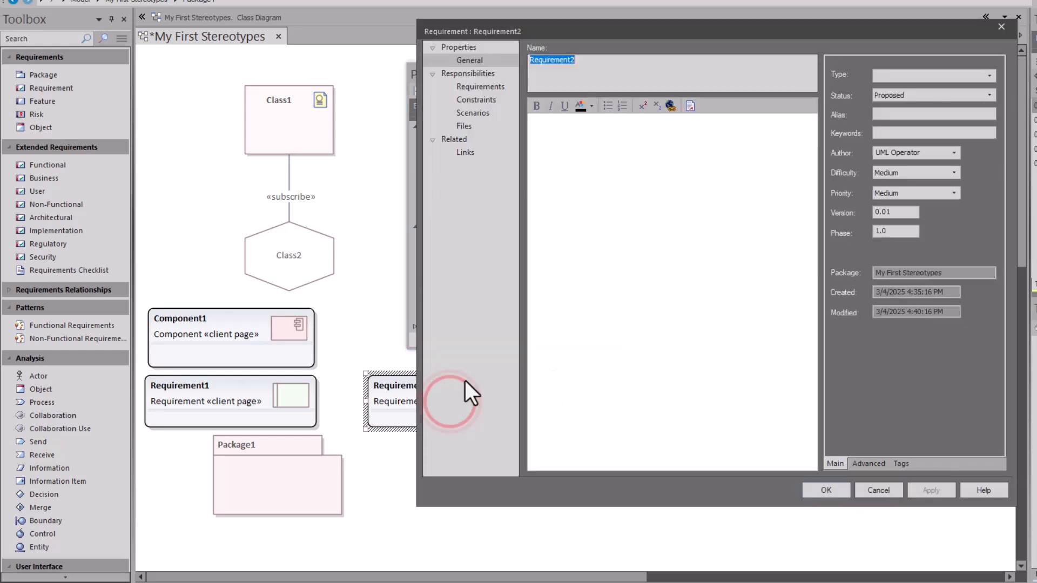
left_click(874, 75)
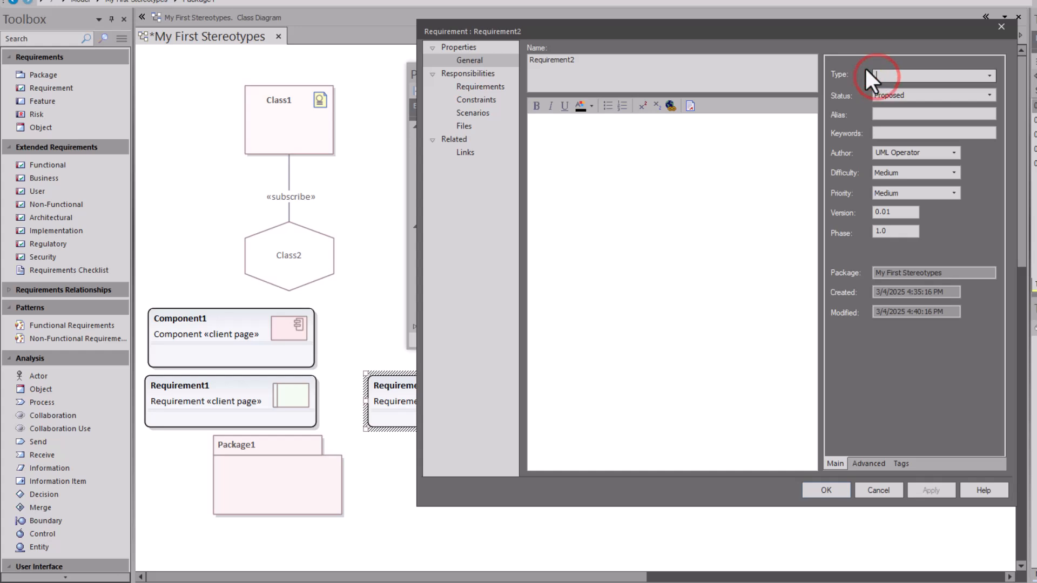
type("d")
type("ient")
type(" page")
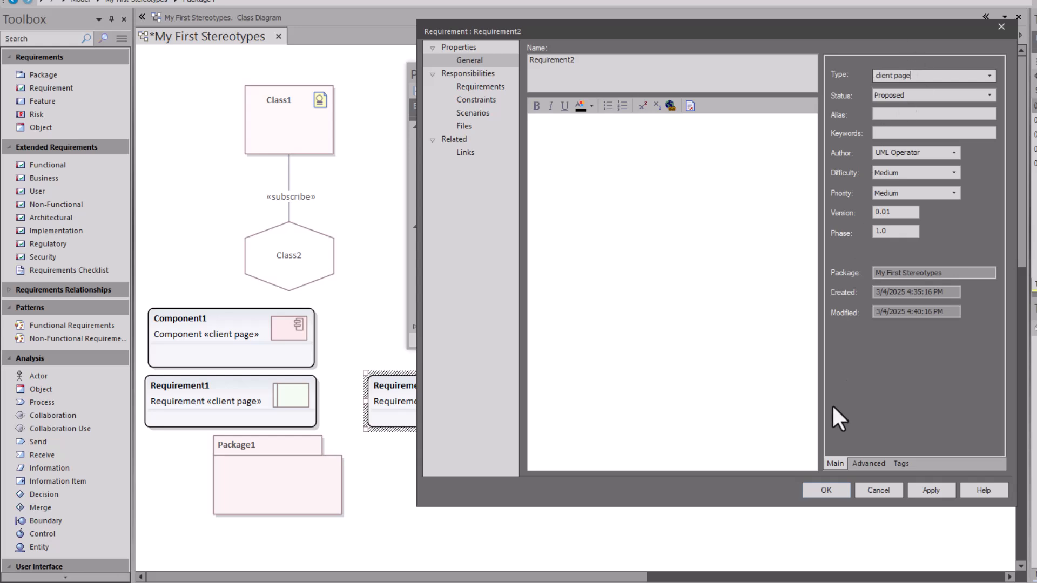
left_click(822, 490)
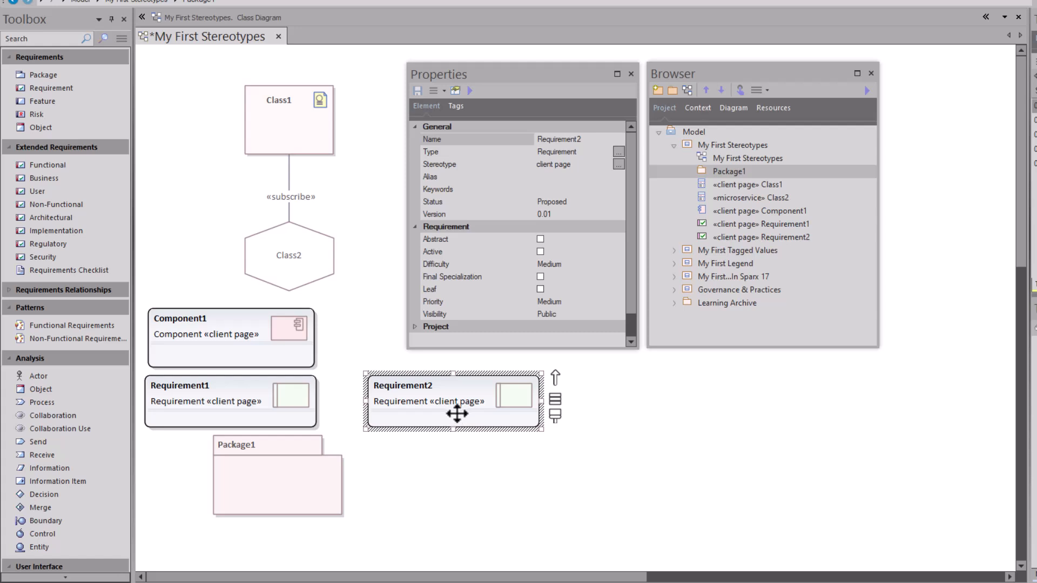
Step: Check the requirement types offered for Requirement2 and the element types its client page stereotype applies to, cancelling both dialogs
double_click(439, 417)
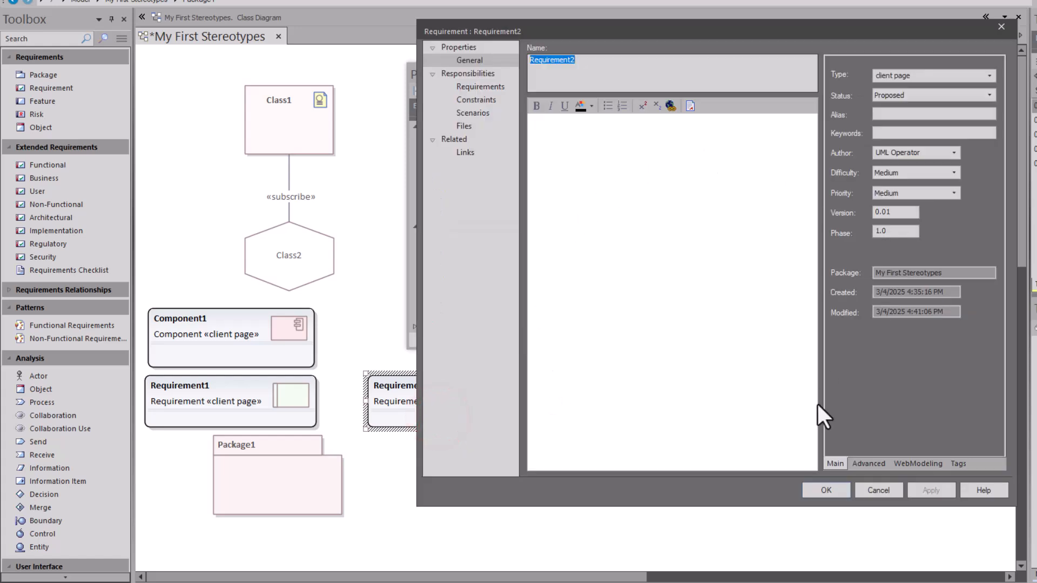
left_click(989, 76)
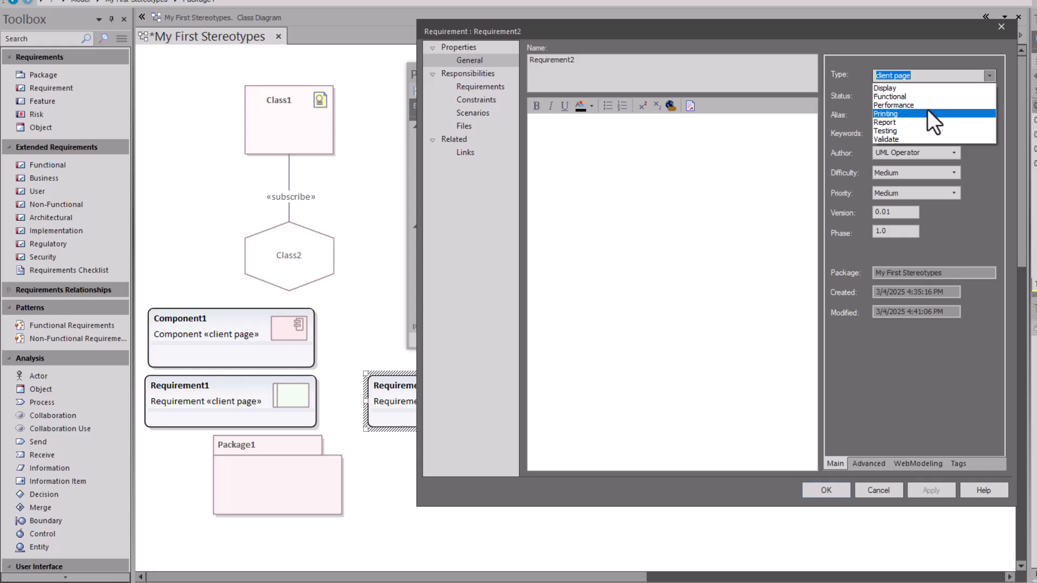
left_click(871, 491)
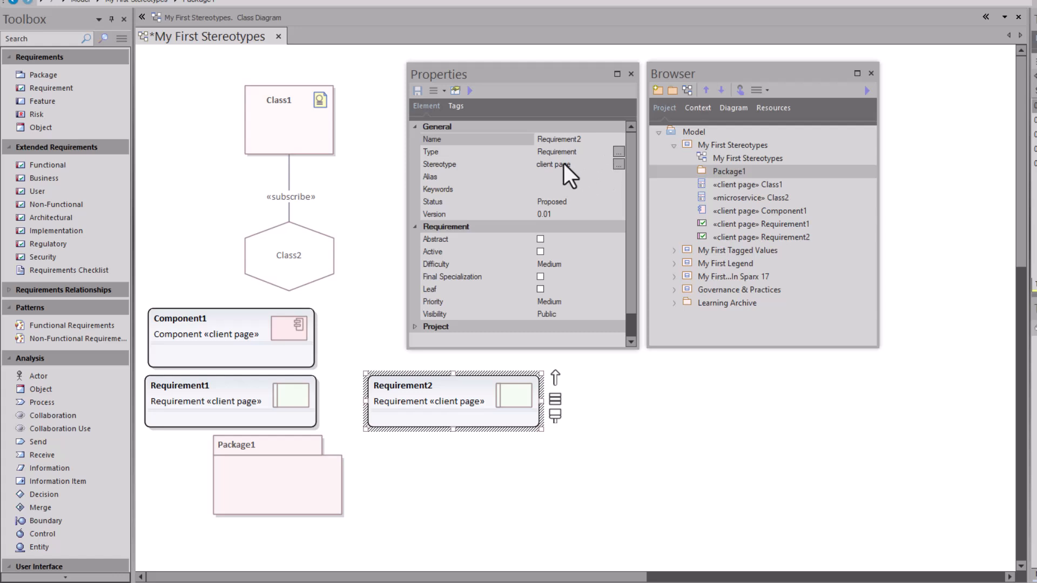
left_click(619, 165)
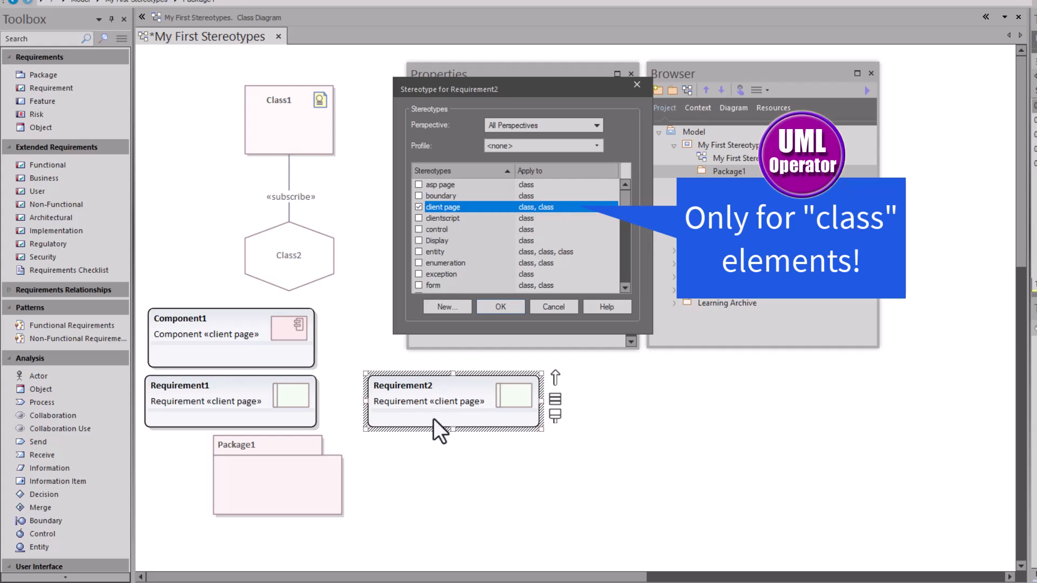
left_click(553, 310)
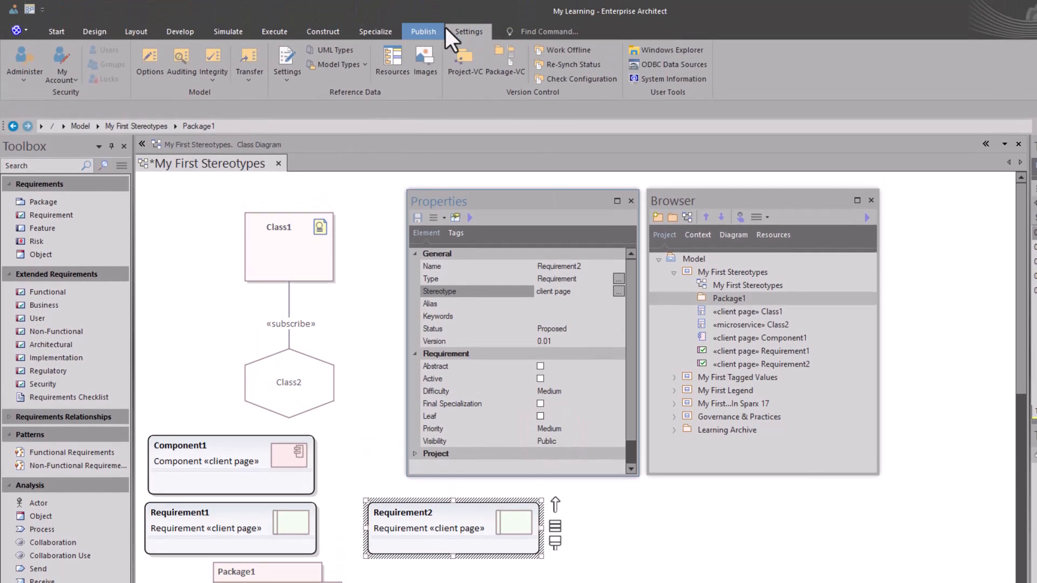
Step: Examine the base class and notes of the client page stereotype in the UML Types settings and close them
left_click(350, 44)
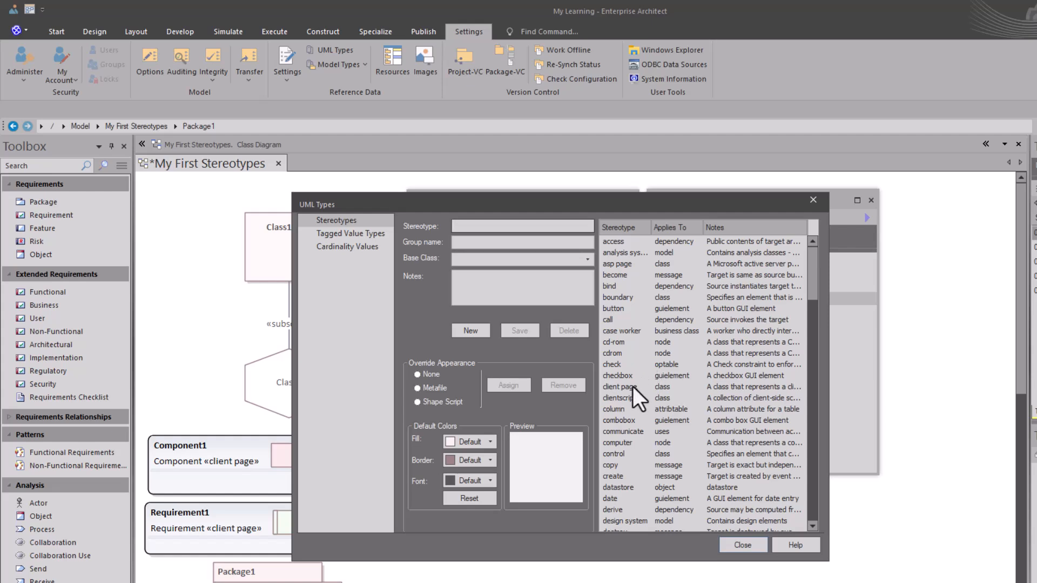
left_click(632, 386)
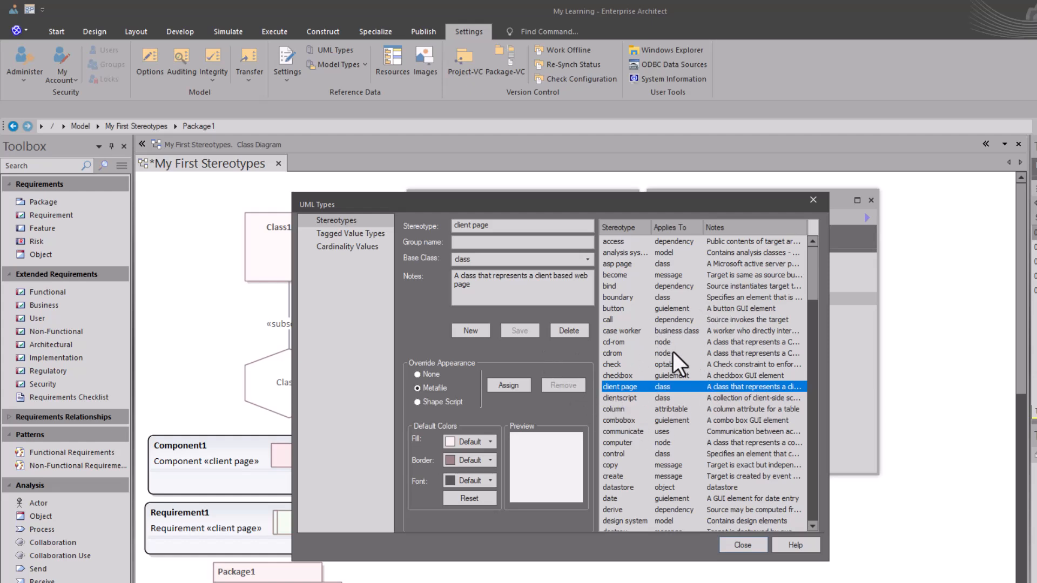
left_click(744, 547)
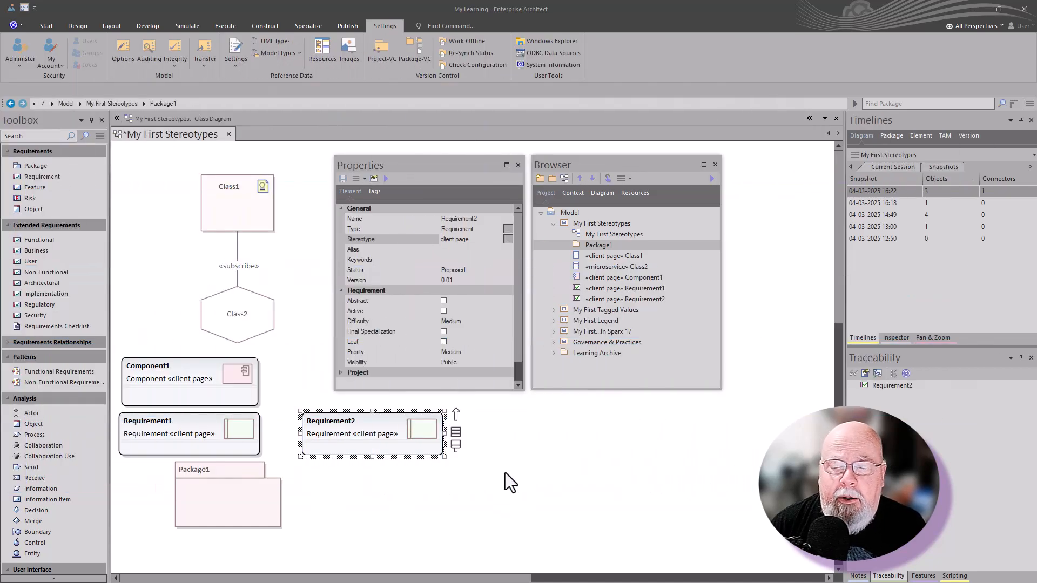
Step: Review the perspectives and profiles offered in the stereotype selection for the association between Class1 and Class2
double_click(239, 251)
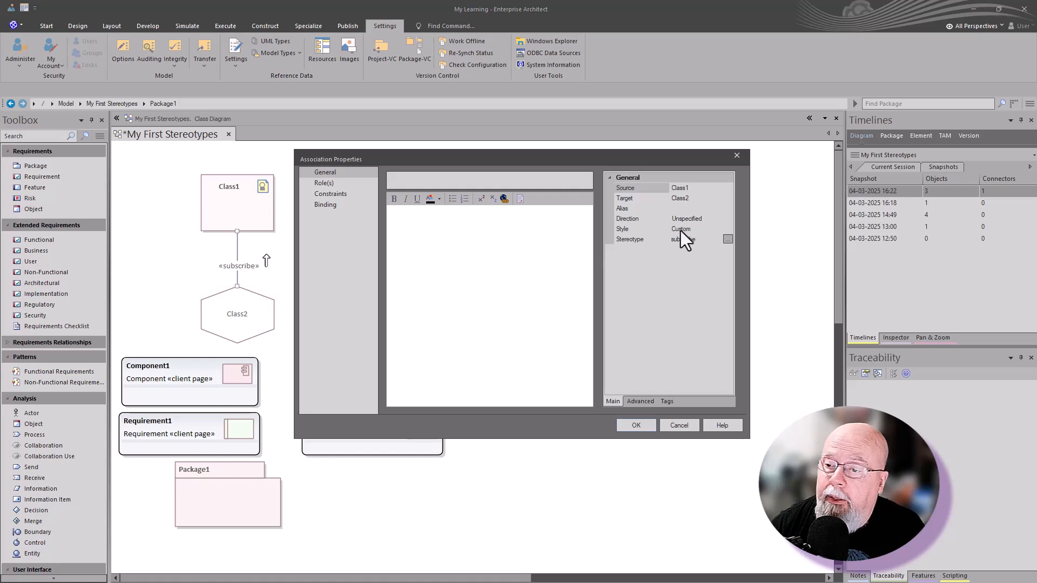
left_click(727, 239)
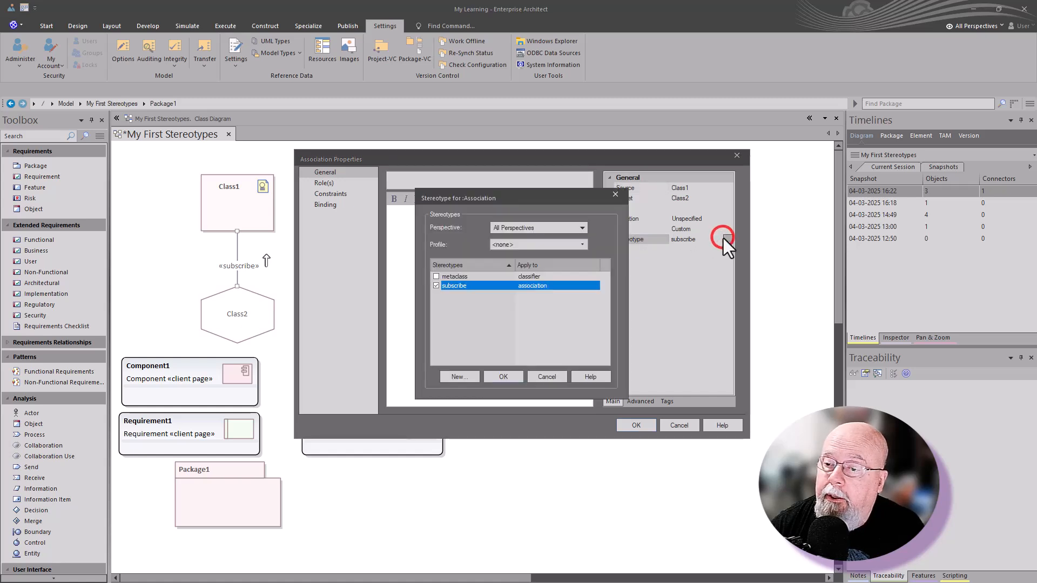
left_click(582, 228)
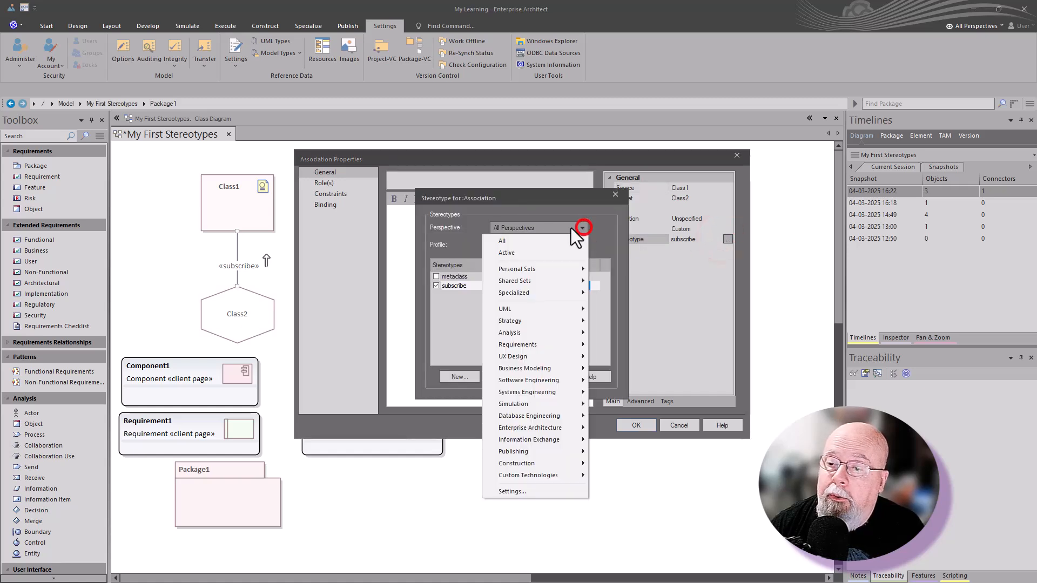
left_click(535, 240)
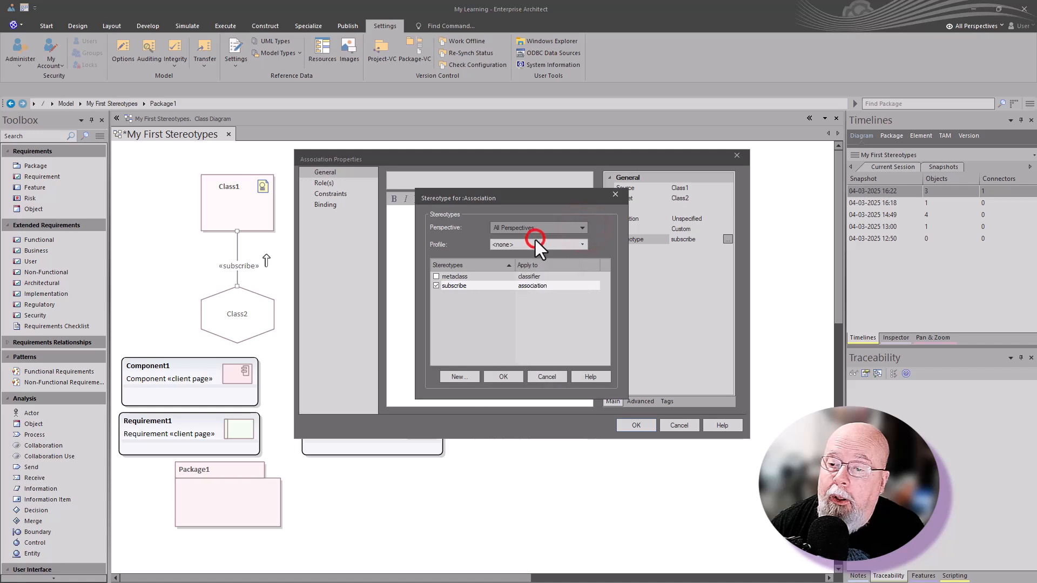
left_click(582, 242)
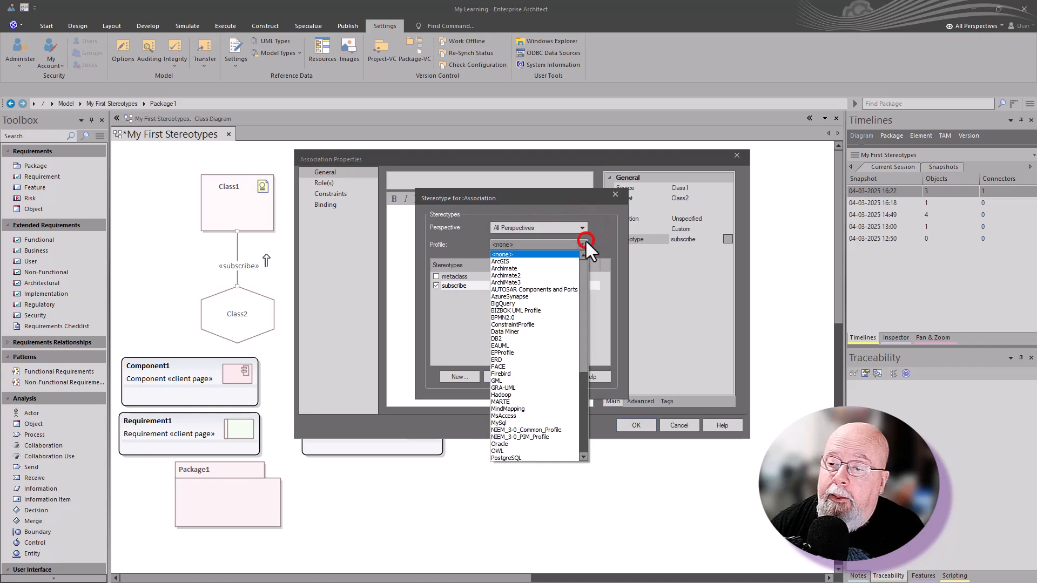
left_click(512, 347)
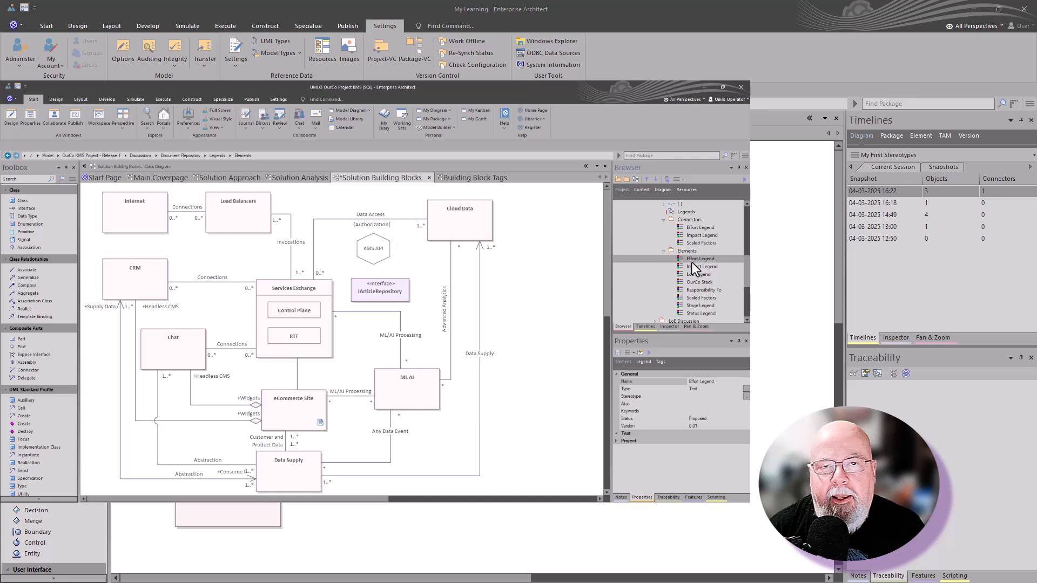
Step: Place the element Effort Legend and the connector Effort Legend beside the model on the Solution Building Blocks diagram
left_click_drag(691, 261, 518, 205)
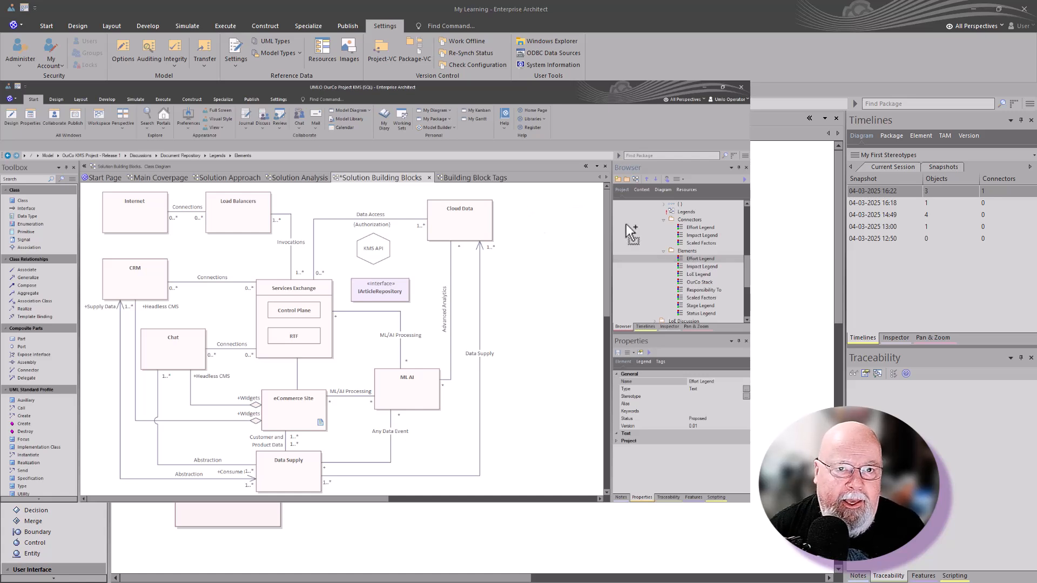
left_click_drag(689, 229, 523, 298)
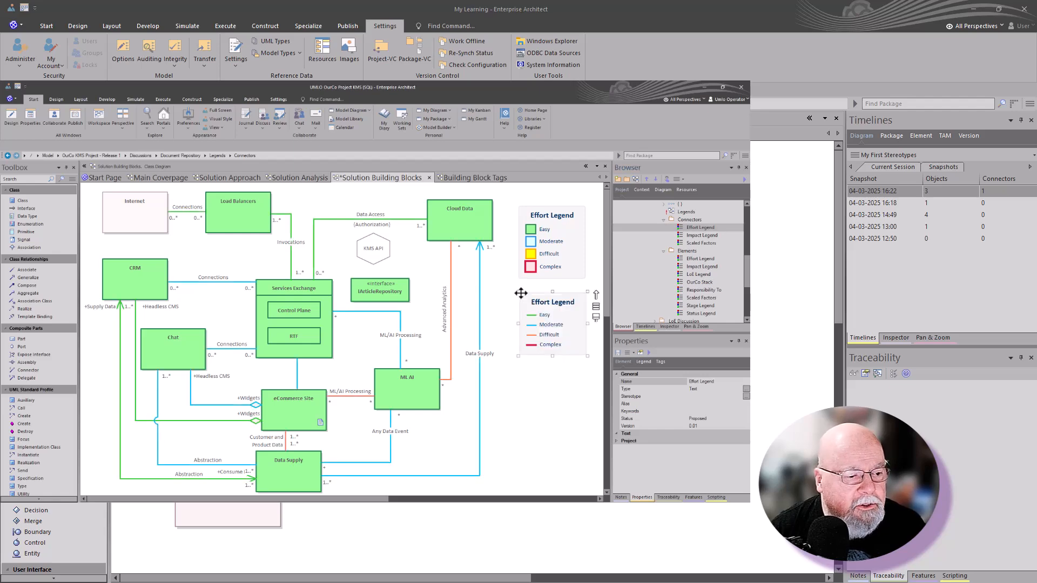